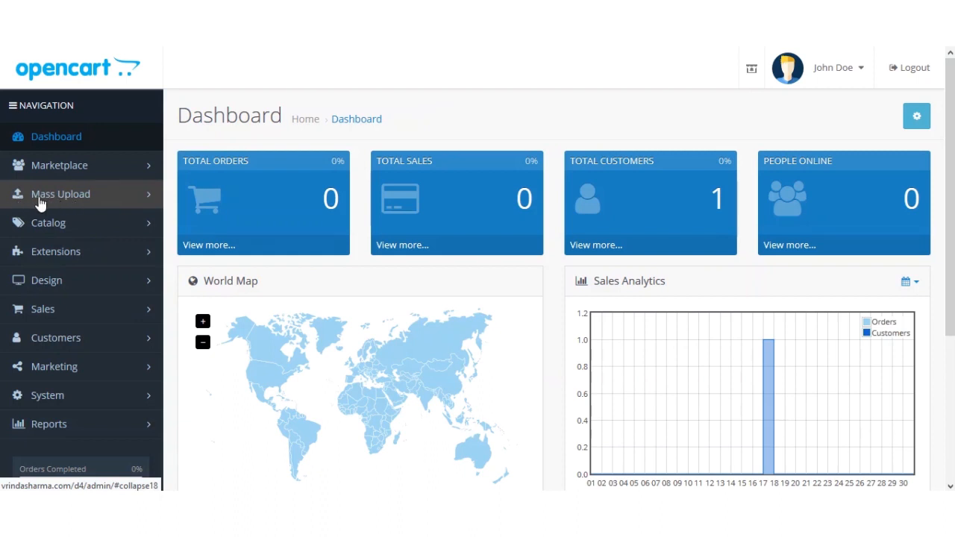
# - Open the Mass Upload uploads page and download the demo files, saving demo1.zip to the computer
pyautogui.click(88, 198)
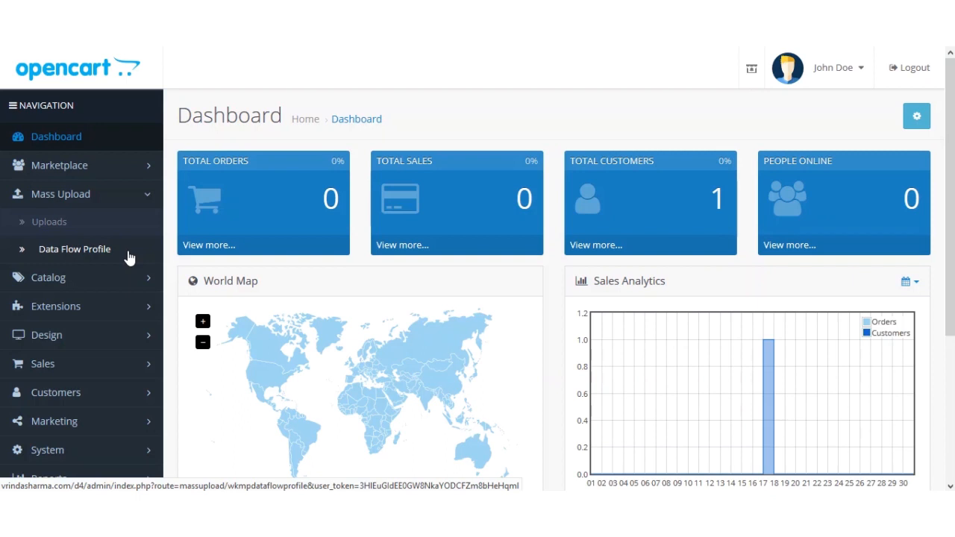
pyautogui.click(56, 223)
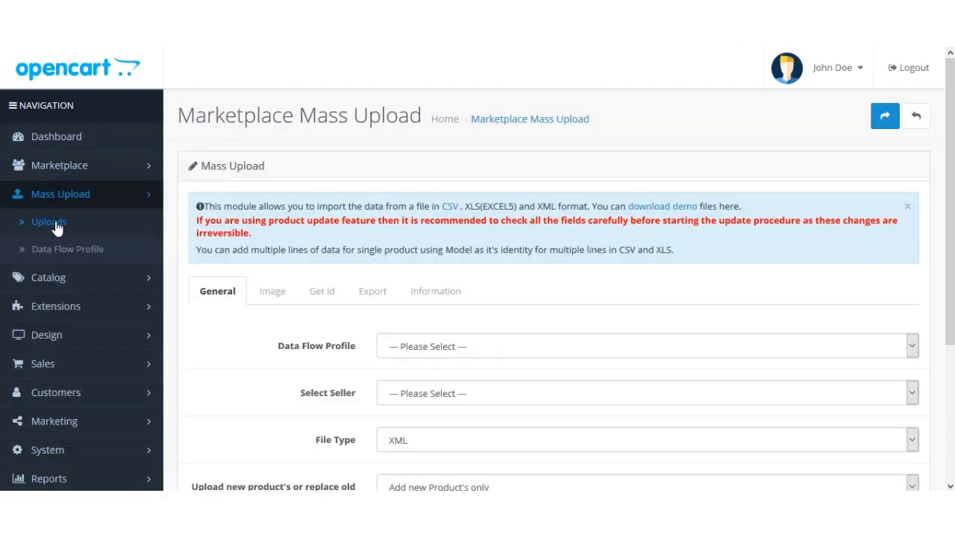
pyautogui.scroll(-2, 55, 221)
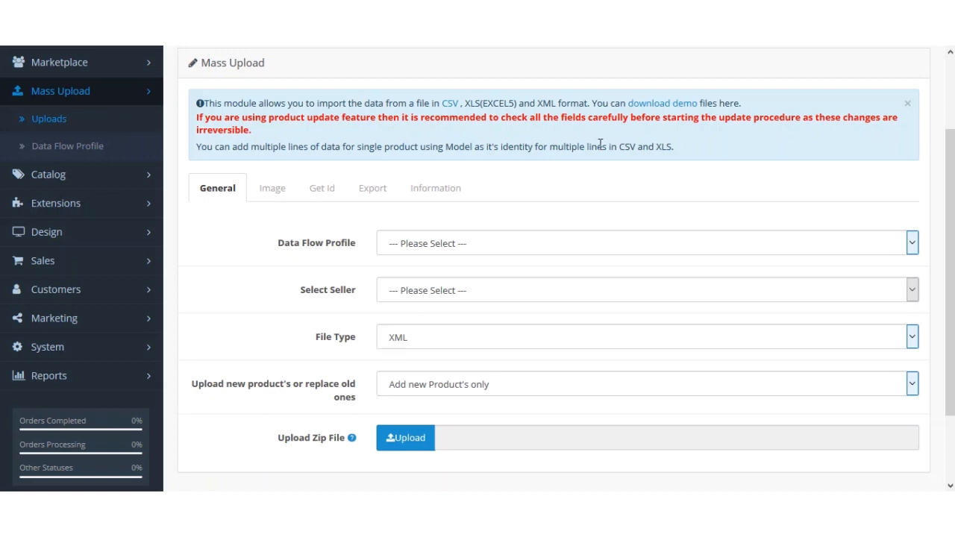
pyautogui.click(672, 109)
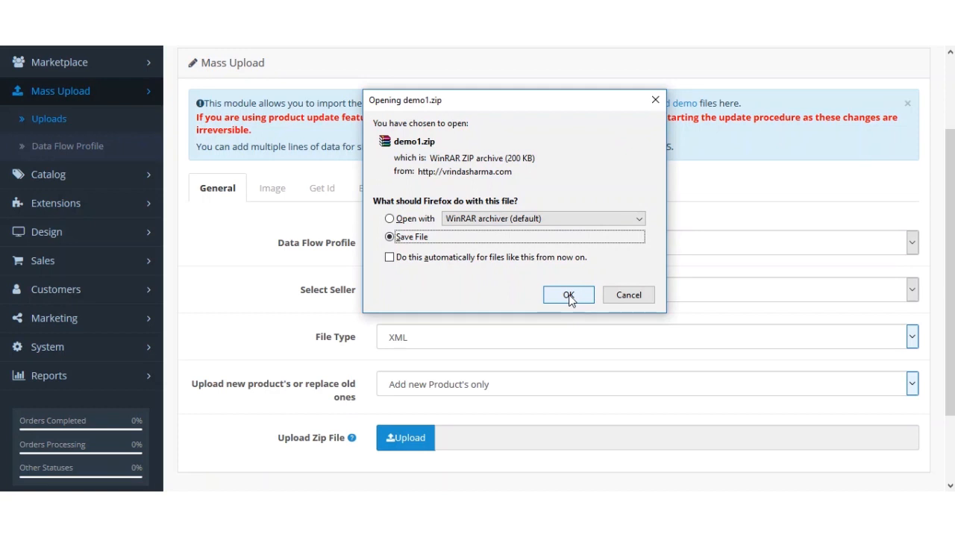
pyautogui.click(571, 296)
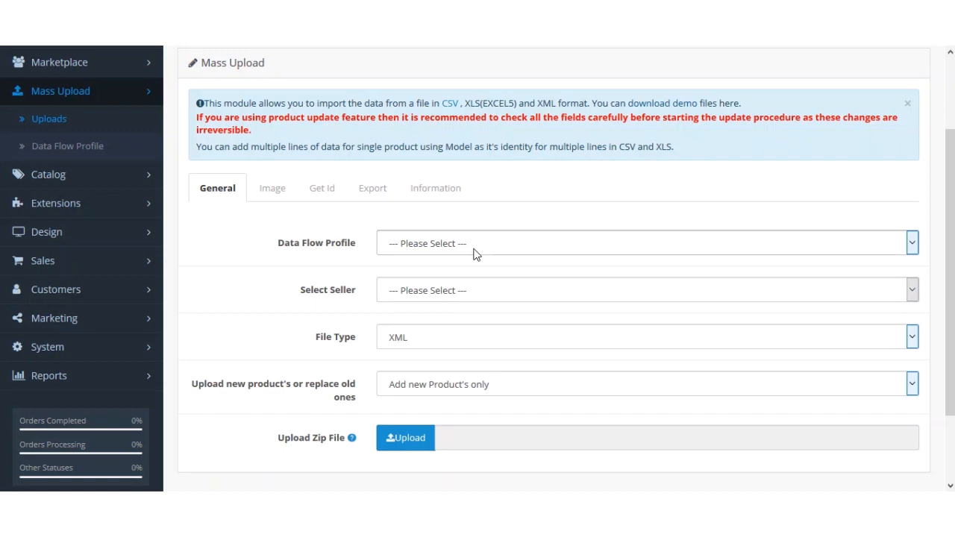
# - Show the downloaded demo1.zip in its containing folder and put it on the Desktop
pyautogui.click(668, 103)
pyautogui.rightClick(645, 66)
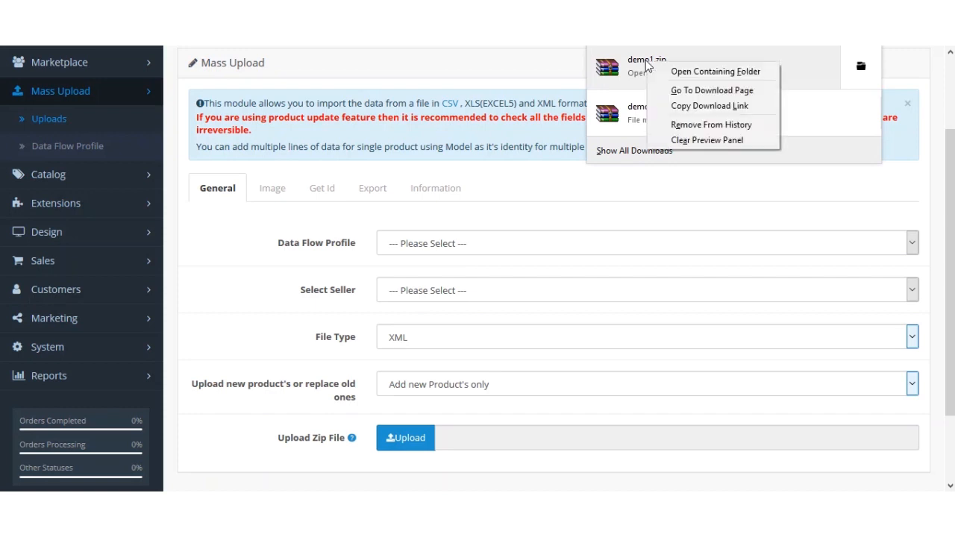
pyautogui.click(713, 77)
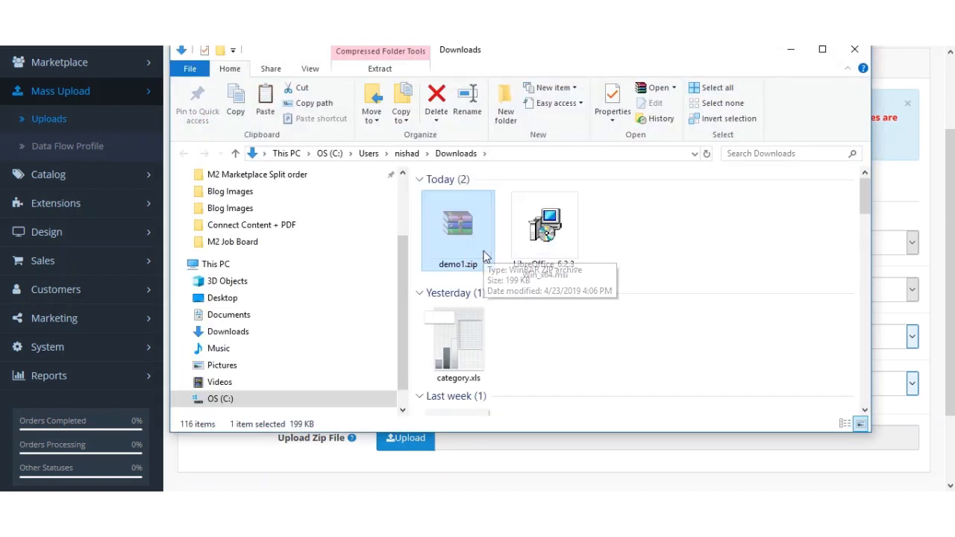
pyautogui.scroll(2, 403, 271)
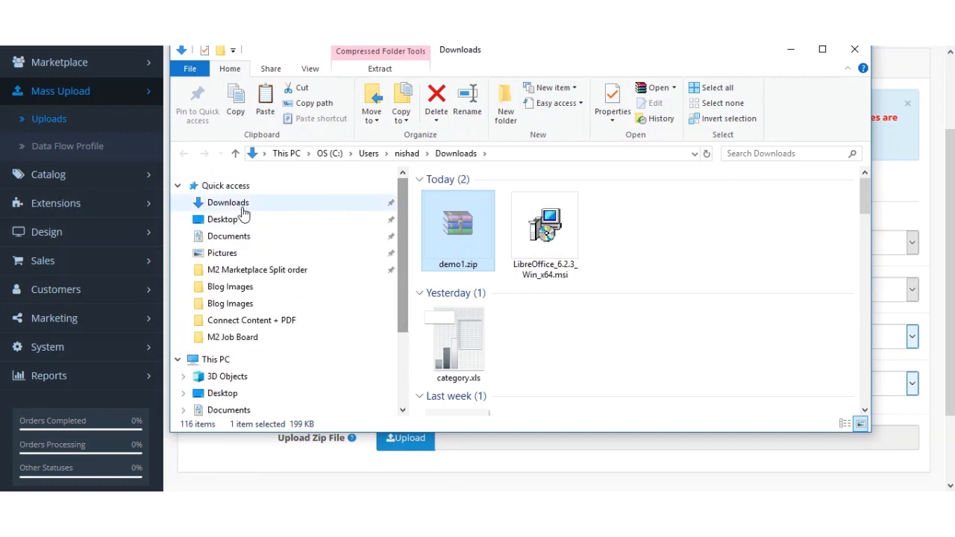
pyautogui.click(237, 203)
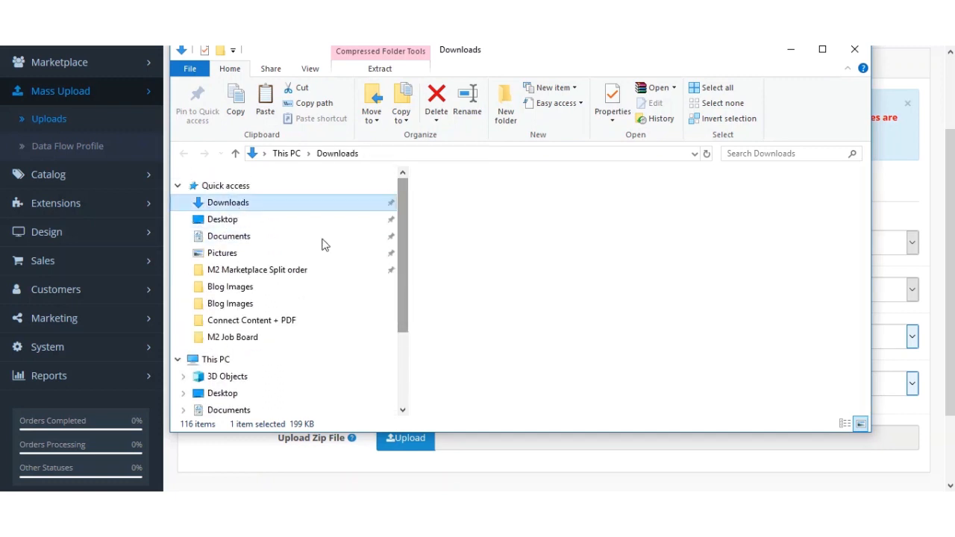
pyautogui.click(256, 222)
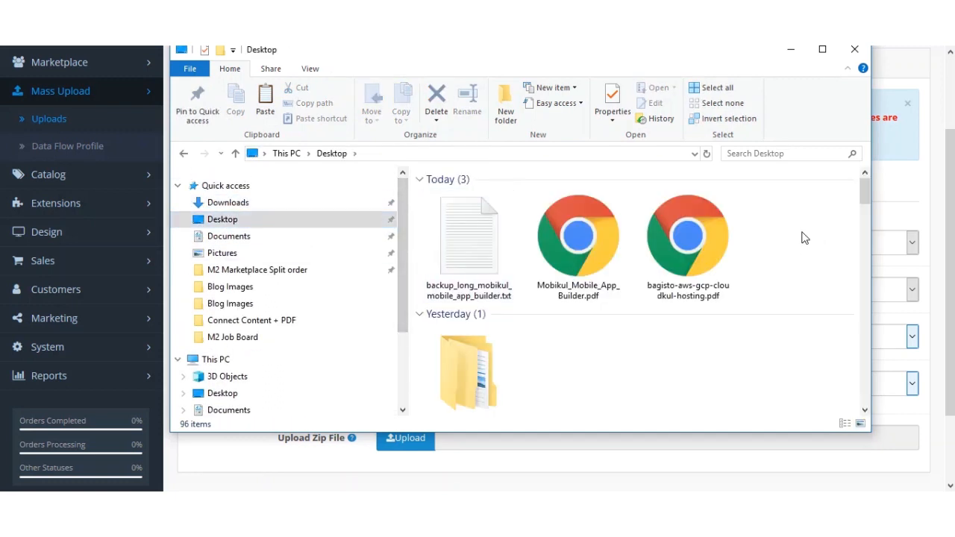
pyautogui.click(804, 238)
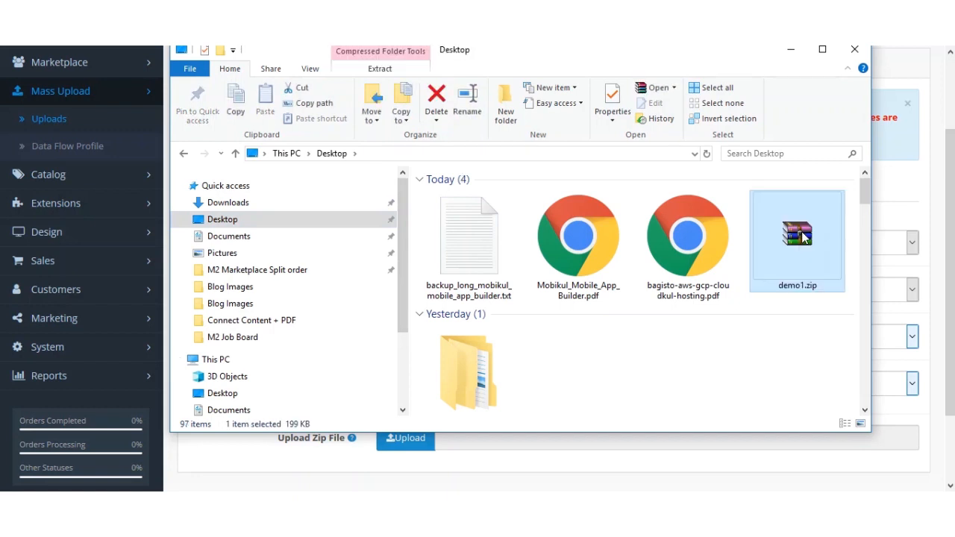
# - Extract demo1.zip on the Desktop into its own demo1 folder and open the inner demo1 folder
pyautogui.rightClick(804, 237)
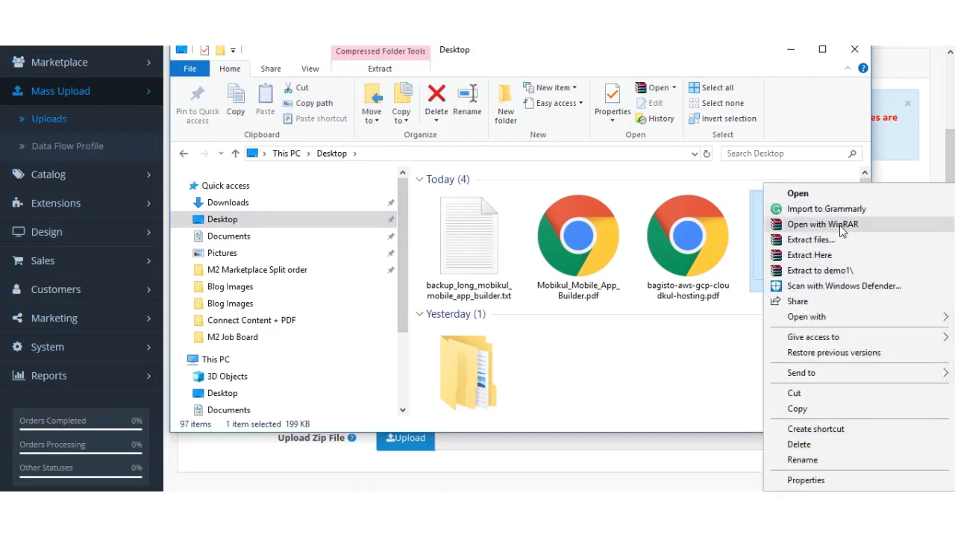
pyautogui.click(821, 271)
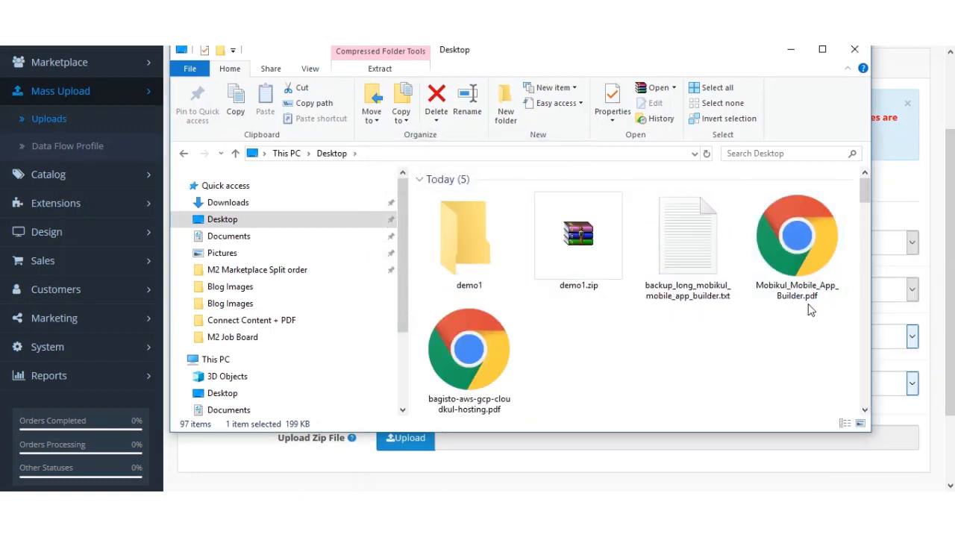
pyautogui.doubleClick(464, 239)
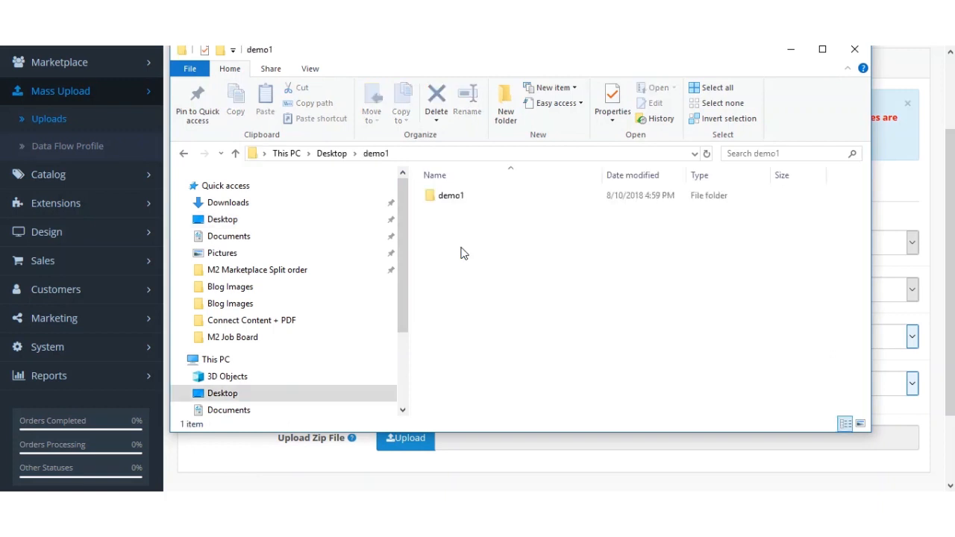
pyautogui.doubleClick(463, 198)
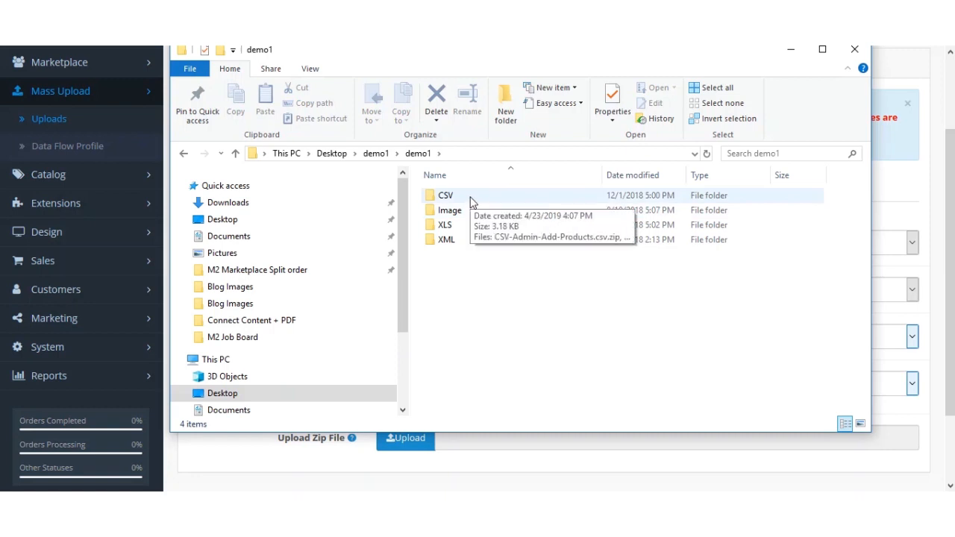
# - Open the CSV folder and the CSV-Admin-Add-Products.csv.zip archive inside it, dismissing the archiver's pop-up
pyautogui.click(457, 213)
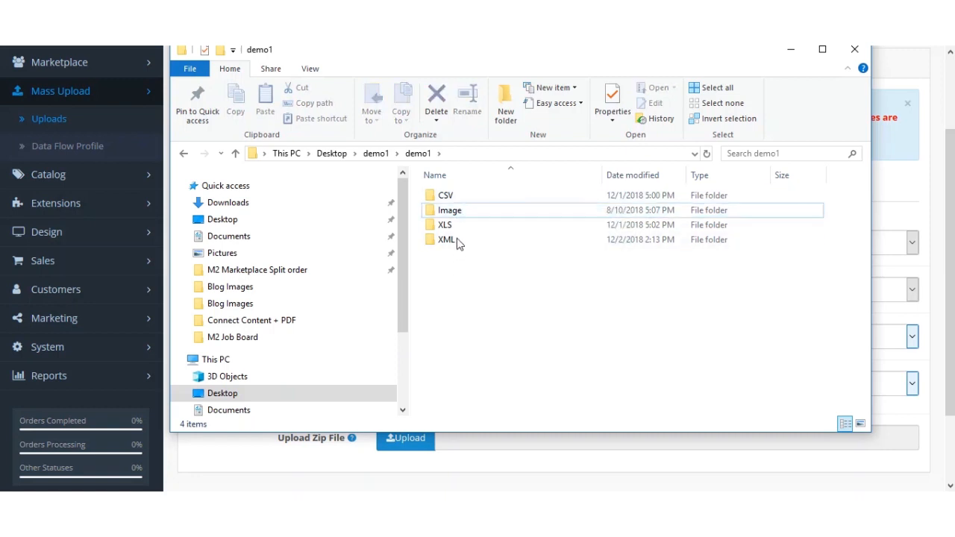
pyautogui.click(459, 193)
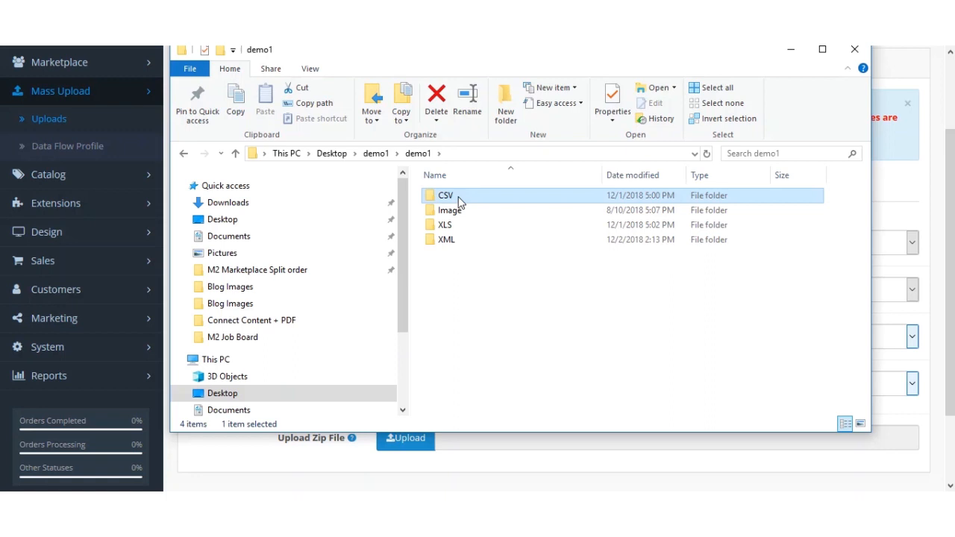
pyautogui.doubleClick(458, 200)
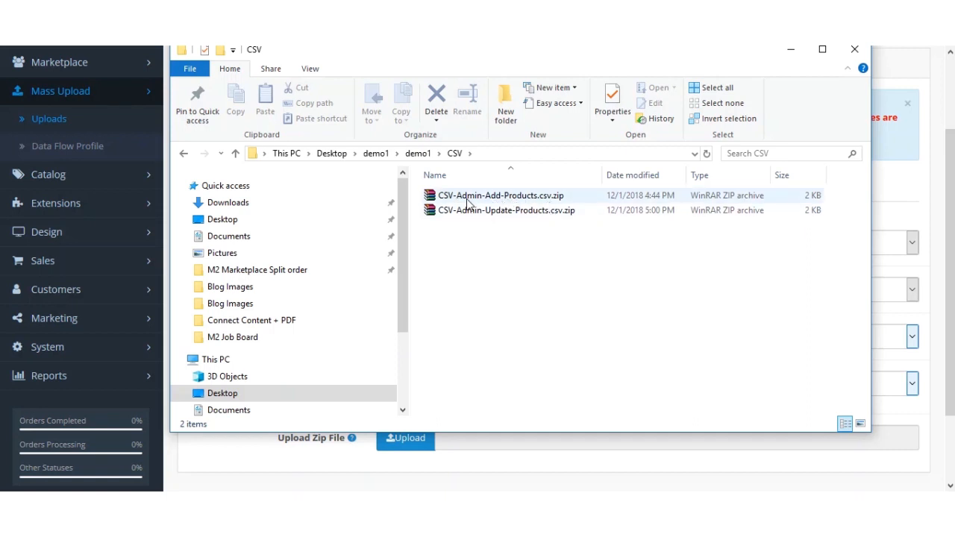
pyautogui.click(526, 197)
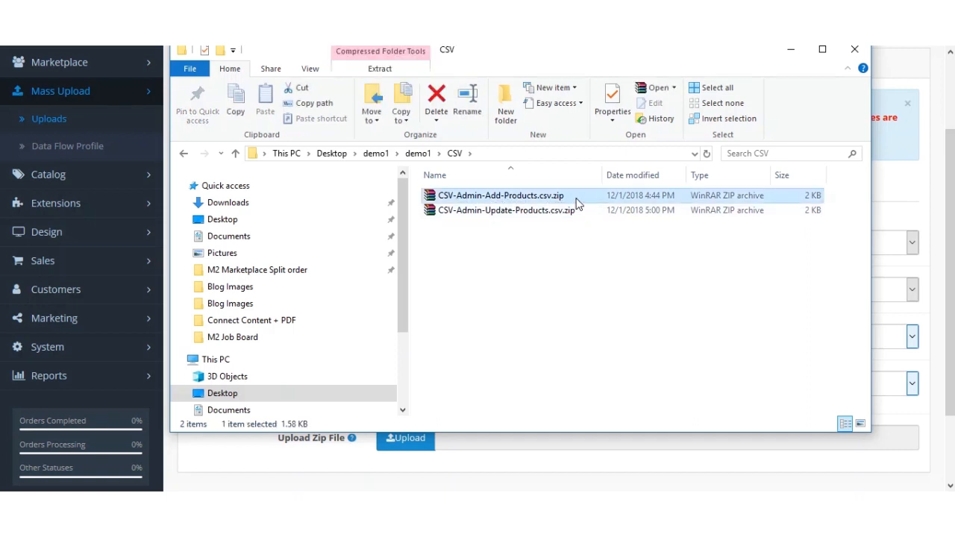
pyautogui.click(552, 230)
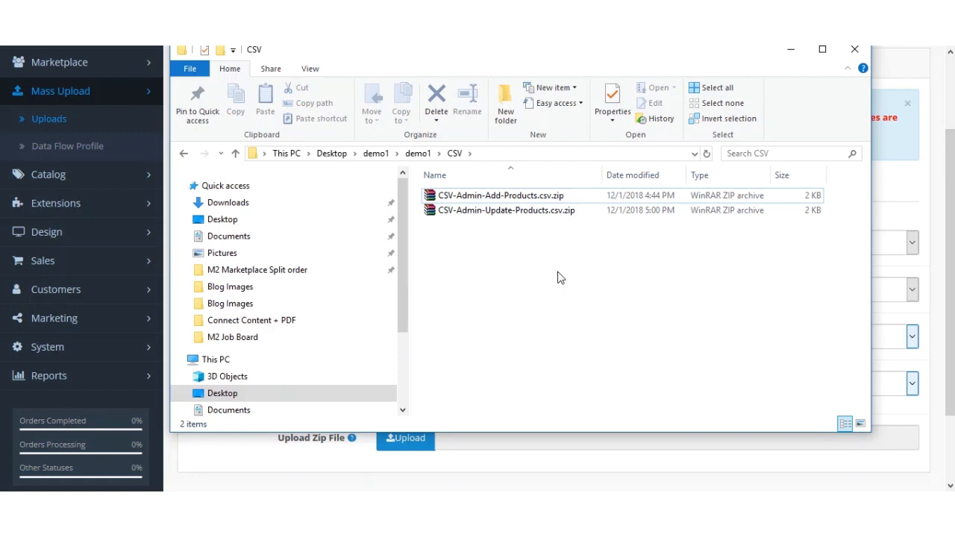
pyautogui.click(491, 198)
pyautogui.doubleClick(490, 197)
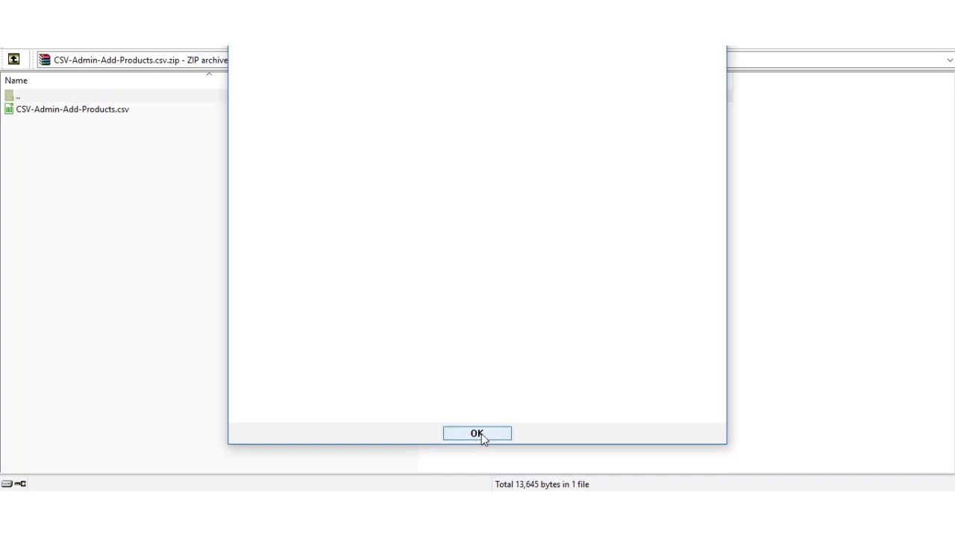
pyautogui.click(478, 434)
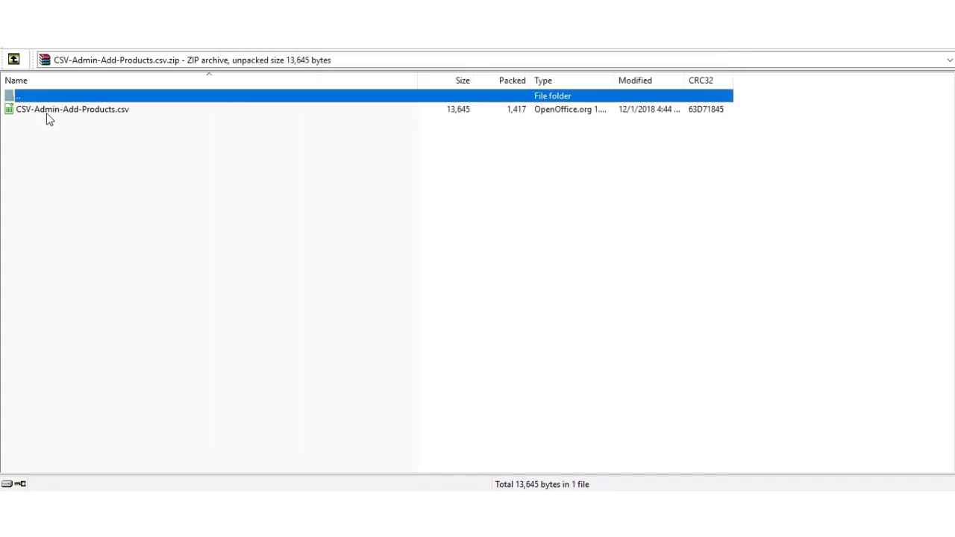
# - Open CSV-Admin-Add-Products.csv from the archive as a spreadsheet, accepting the import settings, and examine its product columns
pyautogui.click(105, 113)
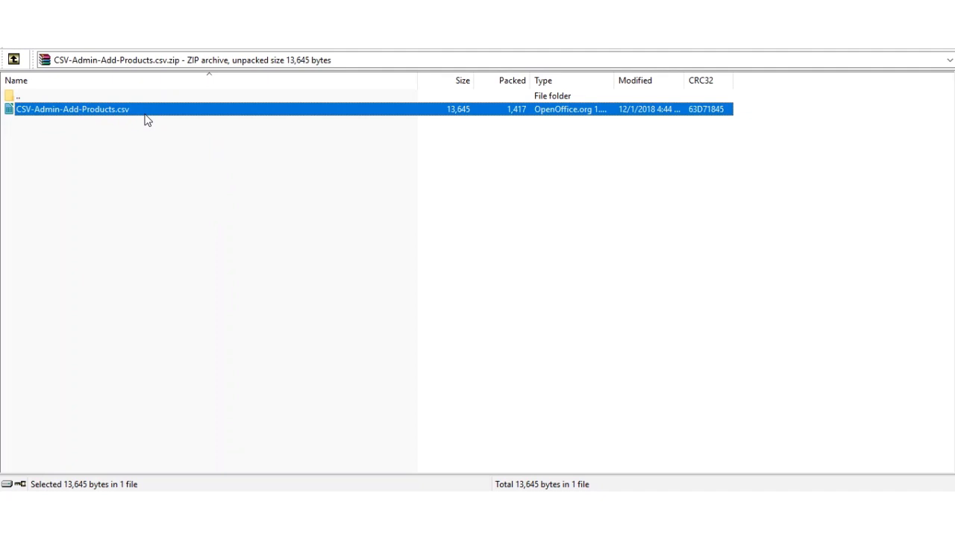
pyautogui.doubleClick(111, 114)
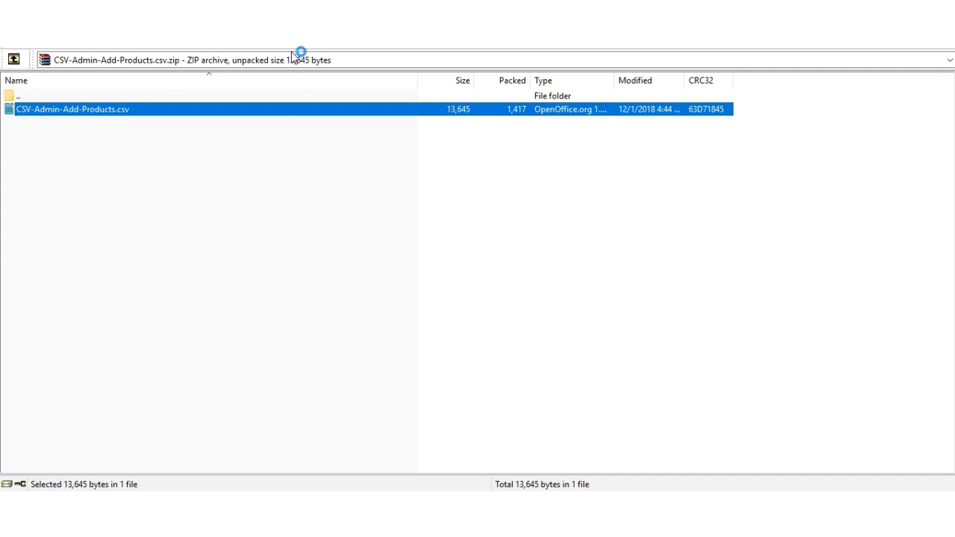
pyautogui.click(554, 416)
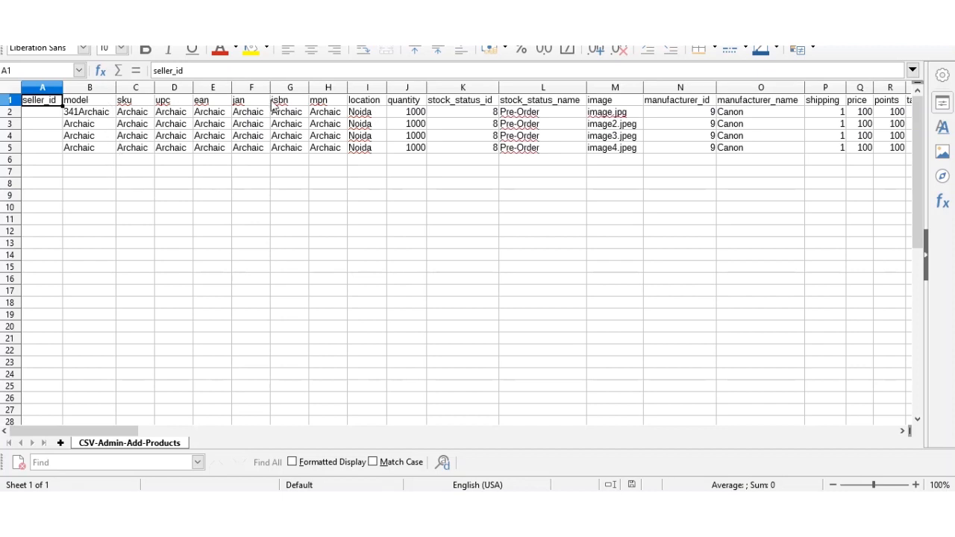
pyautogui.moveTo(87, 436); pyautogui.dragTo(407, 436)
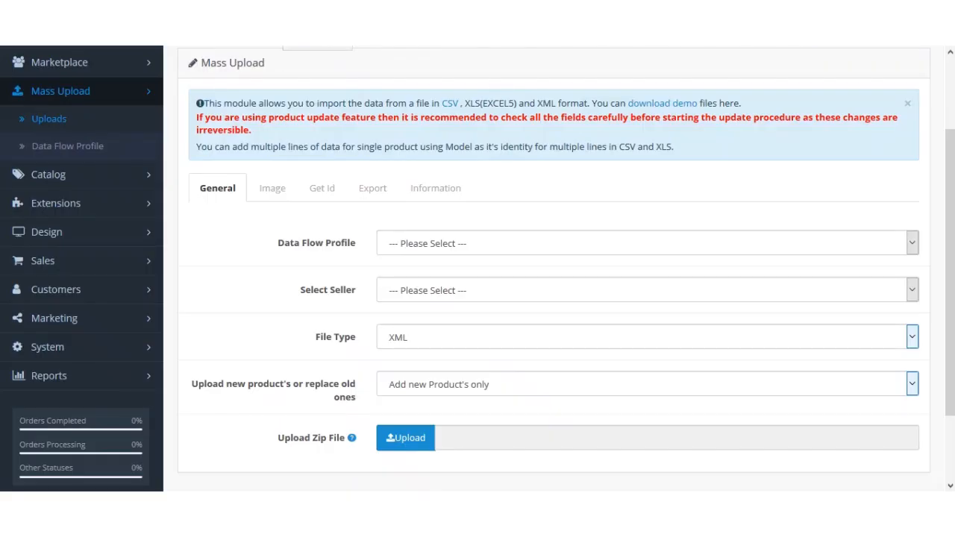
# - Open the catalog's Products list in a new browser tab and open Apple Cinema 30" for editing
pyautogui.click(75, 175)
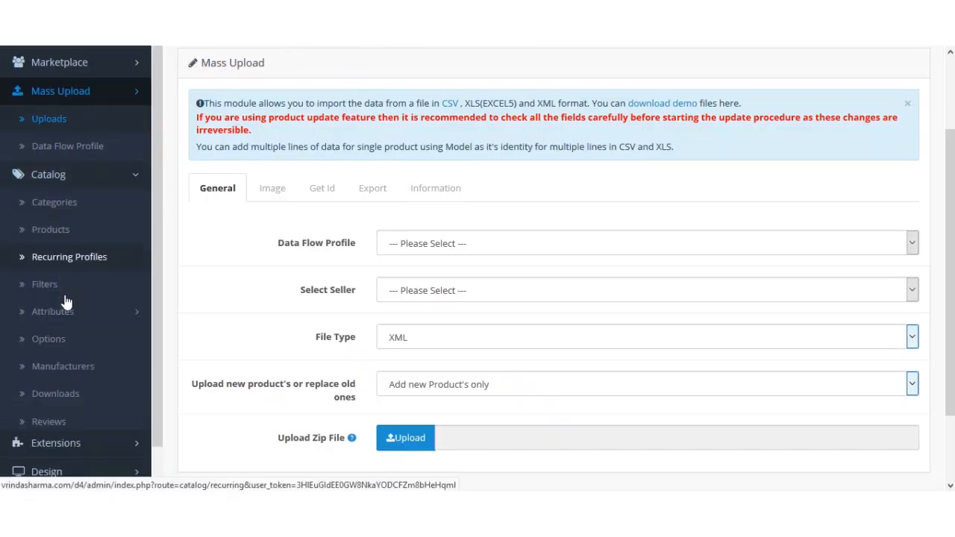
pyautogui.rightClick(73, 232)
pyautogui.click(104, 240)
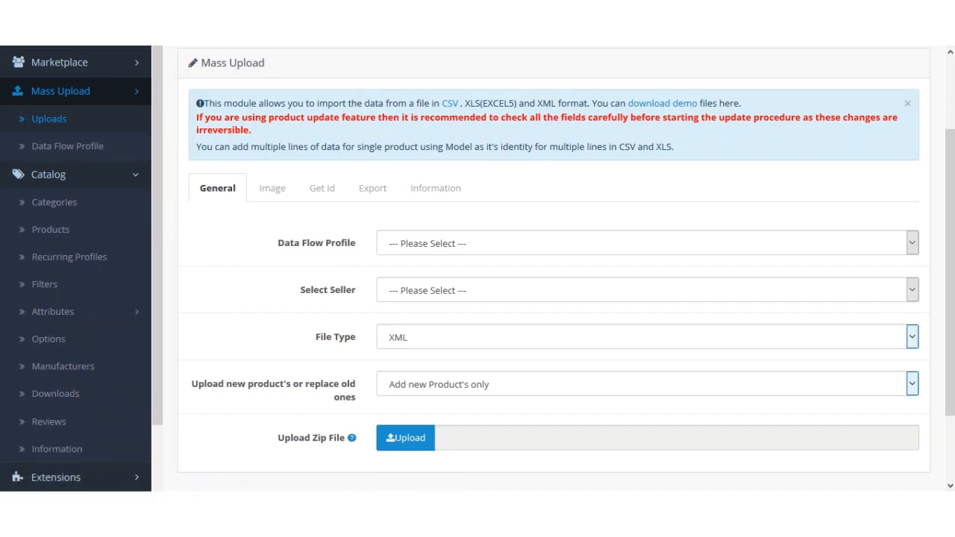
pyautogui.hotkey('ctrl', 'Tab')
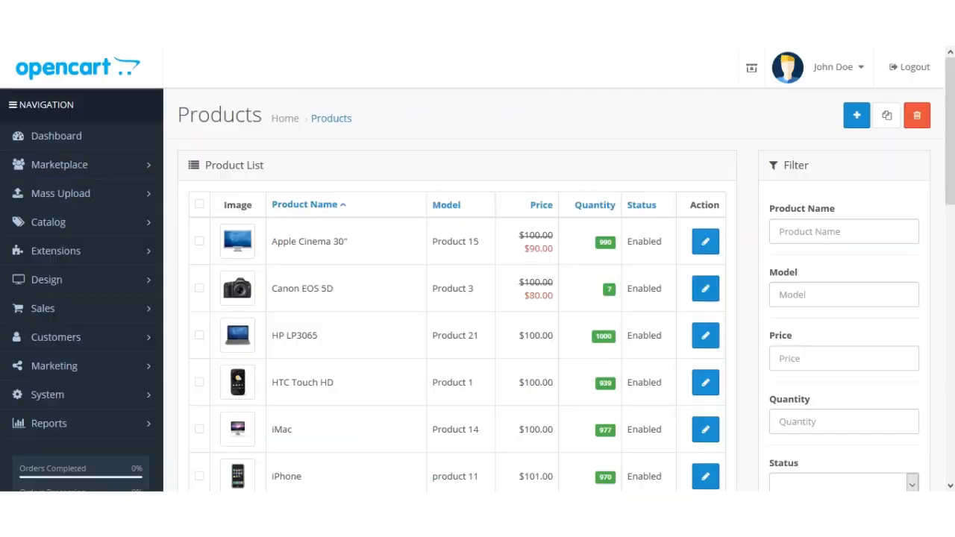
pyautogui.click(706, 250)
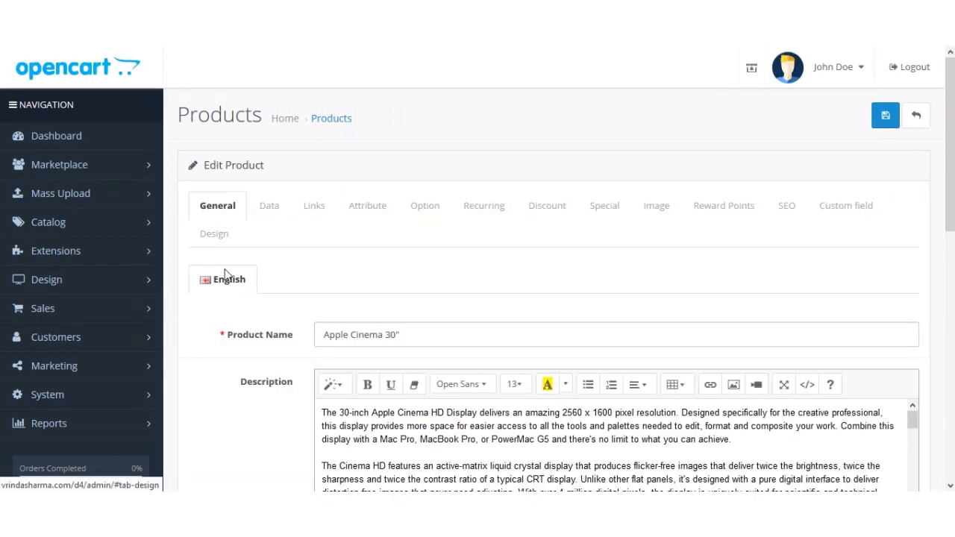
# - Examine the product's General fields, including the meta tag title, meta tag description and meta tag keywords
pyautogui.scroll(-2, 279, 320)
pyautogui.moveTo(258, 199); pyautogui.dragTo(292, 207)
pyautogui.moveTo(249, 239); pyautogui.dragTo(296, 340)
pyautogui.scroll(-4, 296, 339)
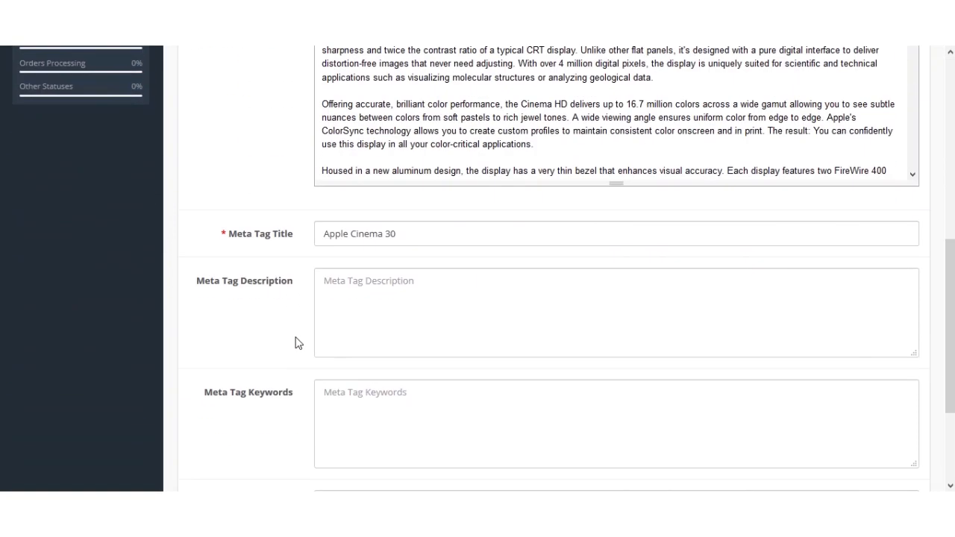
pyautogui.moveTo(234, 239); pyautogui.dragTo(278, 240)
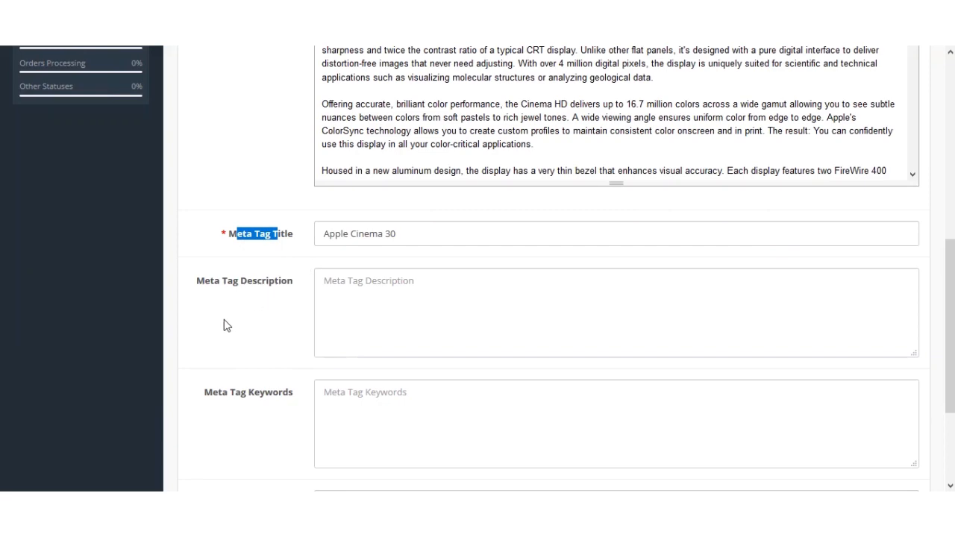
pyautogui.moveTo(229, 283); pyautogui.dragTo(281, 296)
pyautogui.click(221, 400)
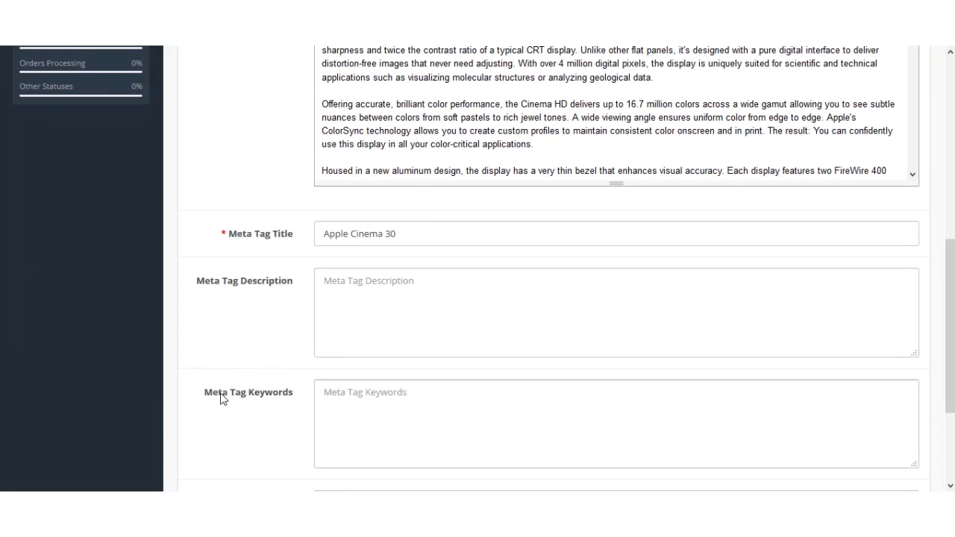
pyautogui.moveTo(221, 399); pyautogui.dragTo(275, 403)
pyautogui.scroll(6, 278, 404)
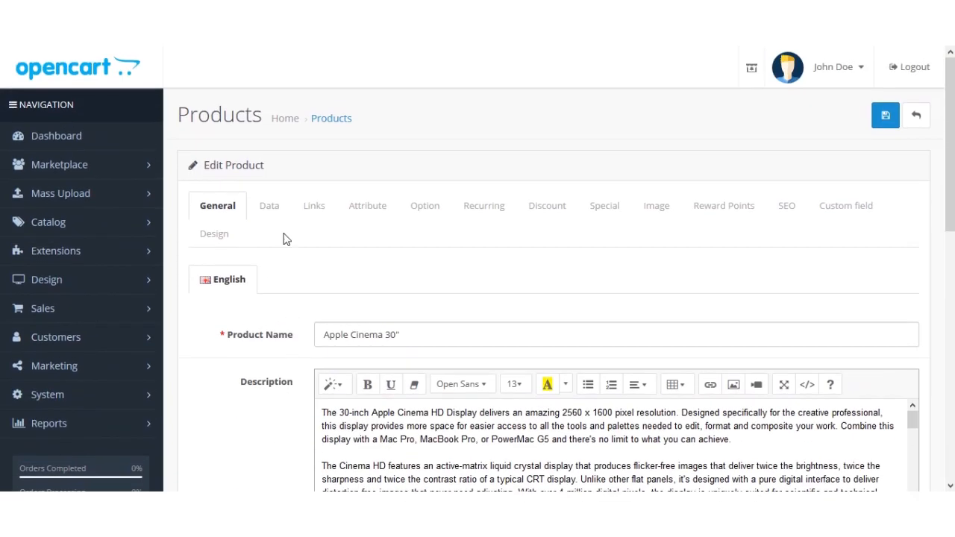
# - Open the product's Data fields and examine the model, SKU and UPC entries
pyautogui.click(273, 211)
pyautogui.scroll(-3, 312, 359)
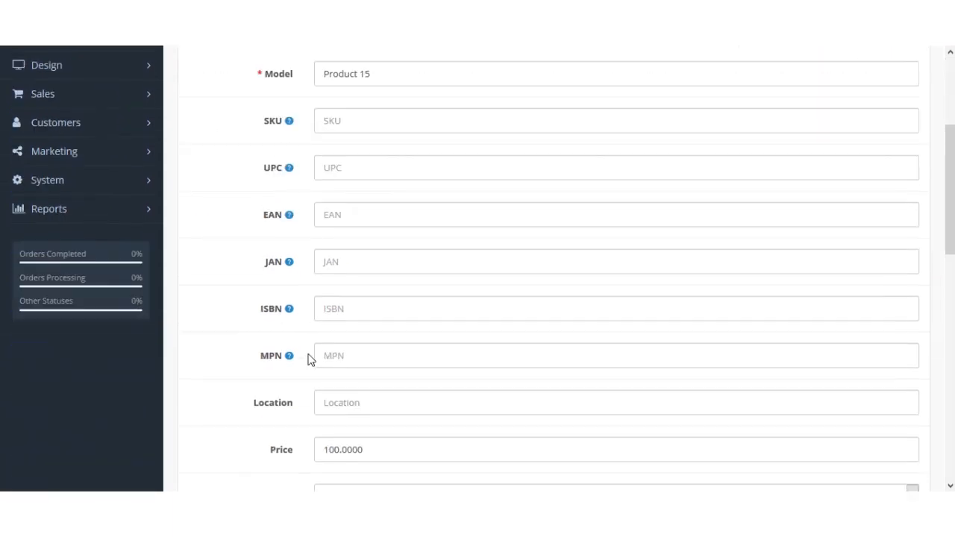
pyautogui.scroll(1, 311, 360)
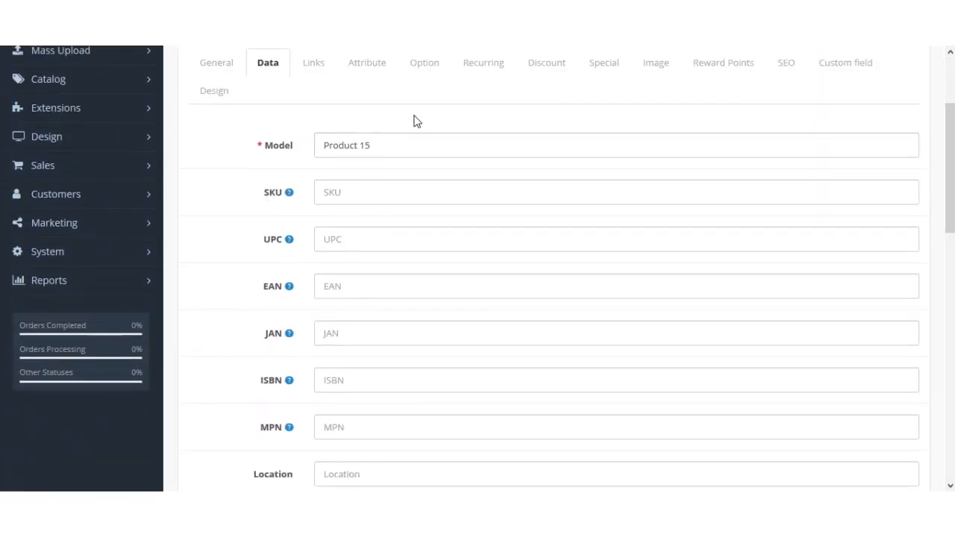
pyautogui.moveTo(273, 147); pyautogui.dragTo(285, 147)
pyautogui.doubleClick(272, 193)
pyautogui.doubleClick(272, 240)
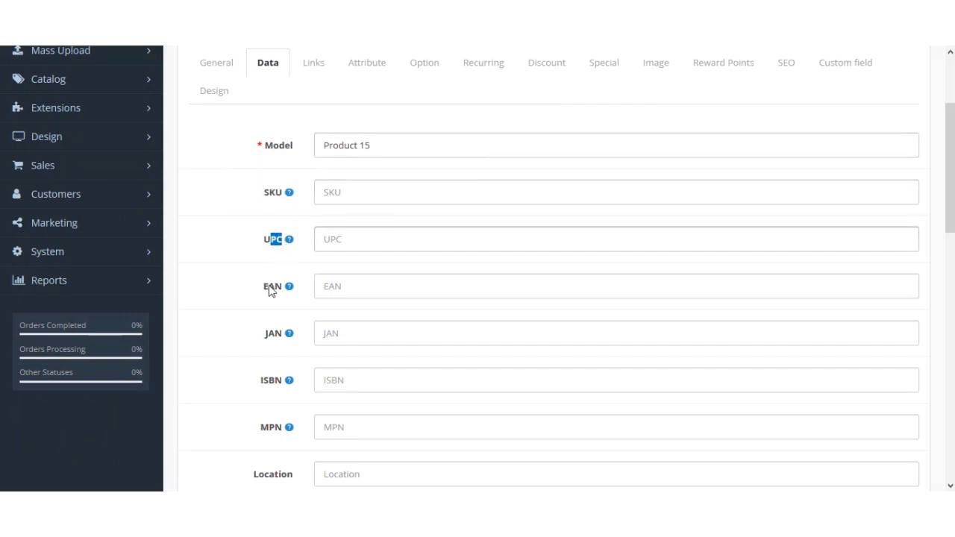
# - Examine the product's location, price and tax class fields, including the available tax class options
pyautogui.scroll(-3, 279, 299)
pyautogui.moveTo(265, 263); pyautogui.dragTo(274, 261)
pyautogui.moveTo(276, 308); pyautogui.dragTo(298, 317)
pyautogui.scroll(-2, 299, 316)
pyautogui.moveTo(261, 211); pyautogui.dragTo(298, 219)
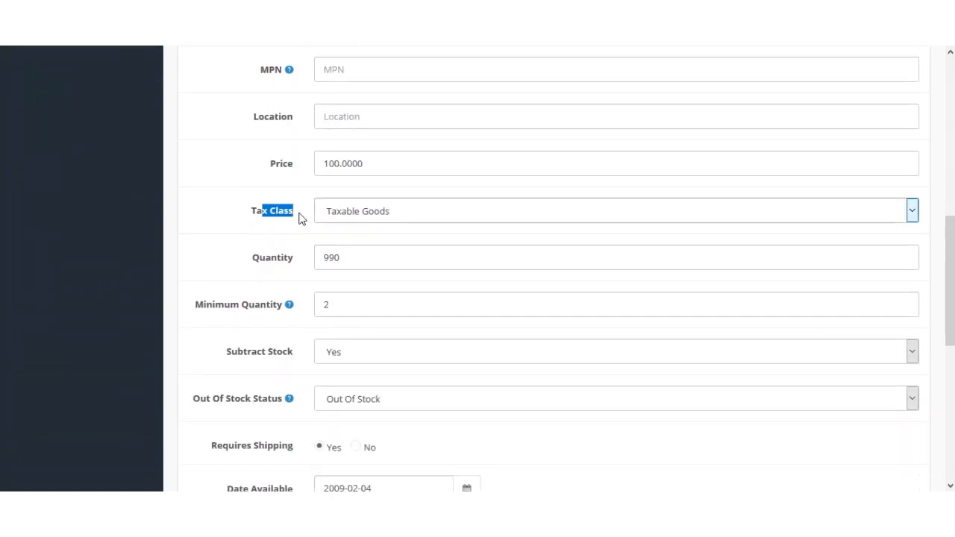
pyautogui.click(371, 213)
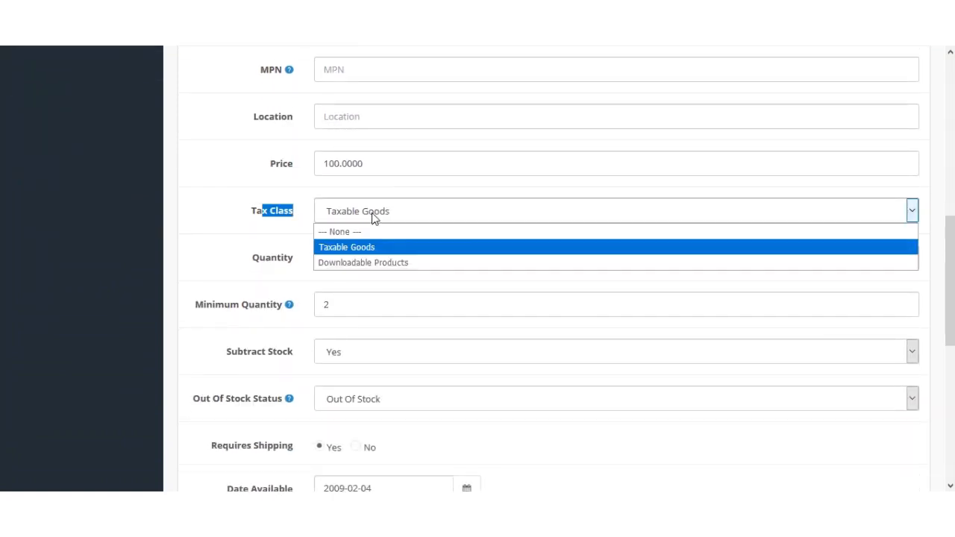
pyautogui.click(170, 253)
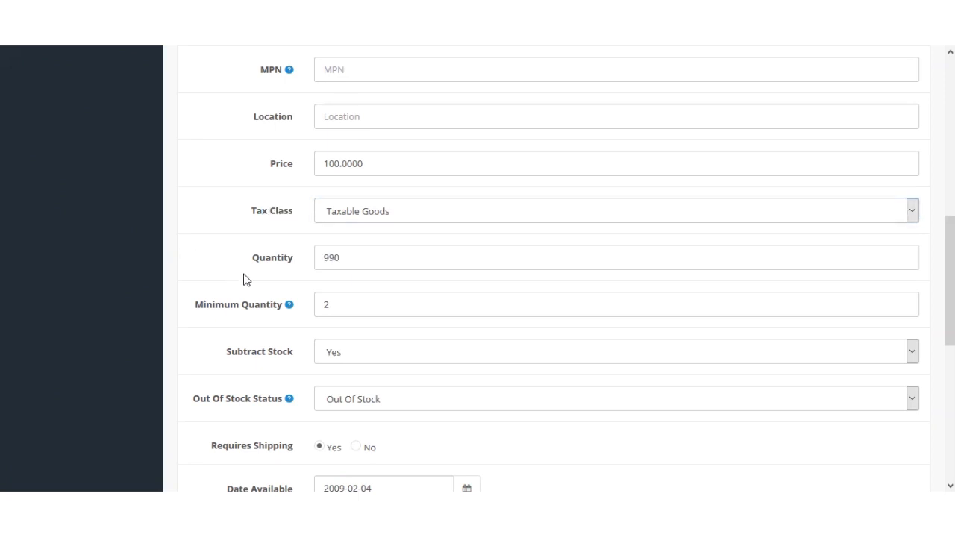
pyautogui.scroll(2, 239, 335)
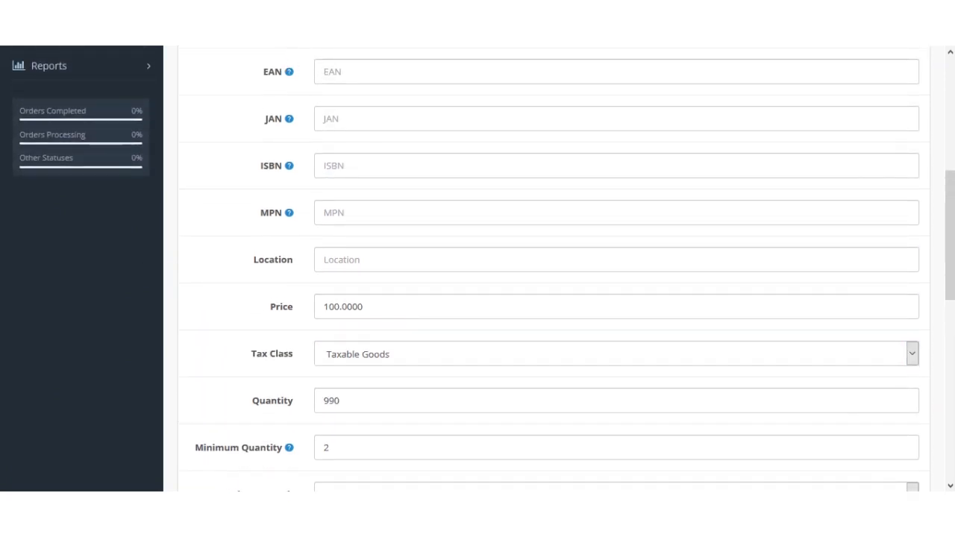
# - Switch to the CSV-Admin-Add-Products spreadsheet and examine its header columns from model through stock_status_id
pyautogui.hotkey('alt', 'Tab')
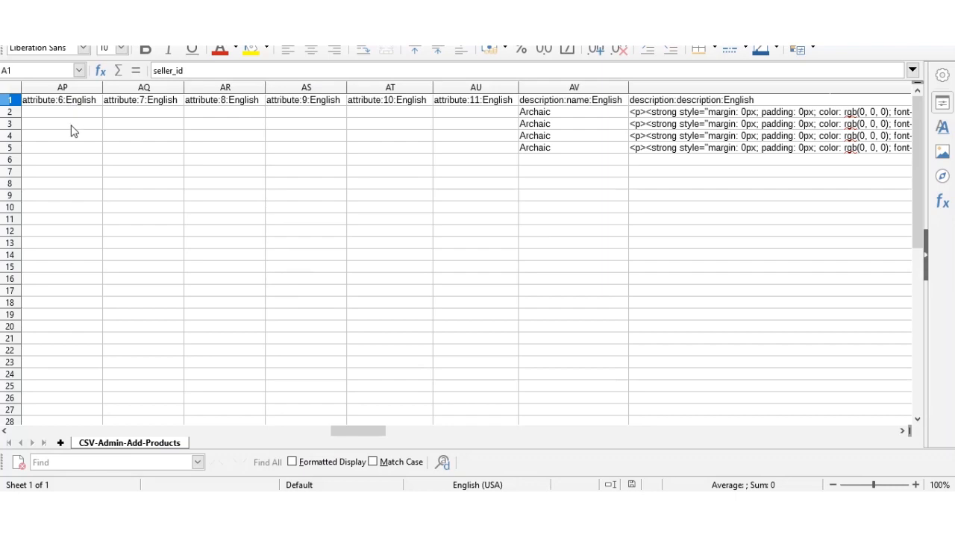
pyautogui.moveTo(357, 433); pyautogui.dragTo(11, 431)
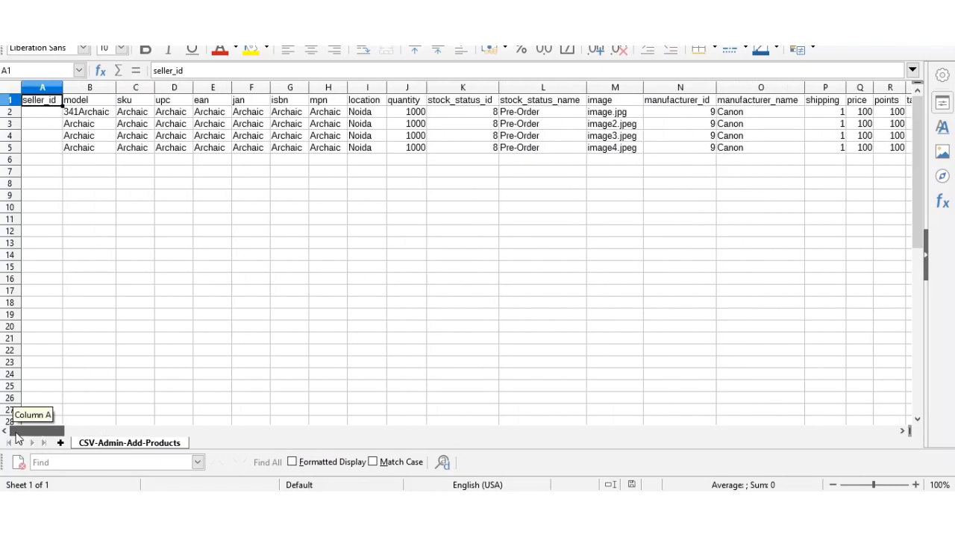
pyautogui.click(89, 102)
pyautogui.click(131, 103)
pyautogui.click(169, 106)
pyautogui.click(210, 108)
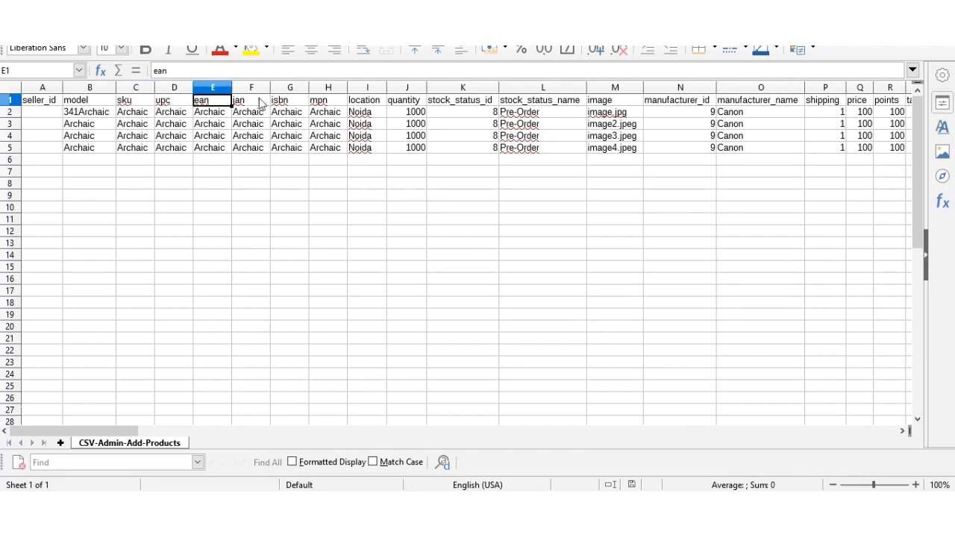
pyautogui.click(373, 108)
pyautogui.click(416, 108)
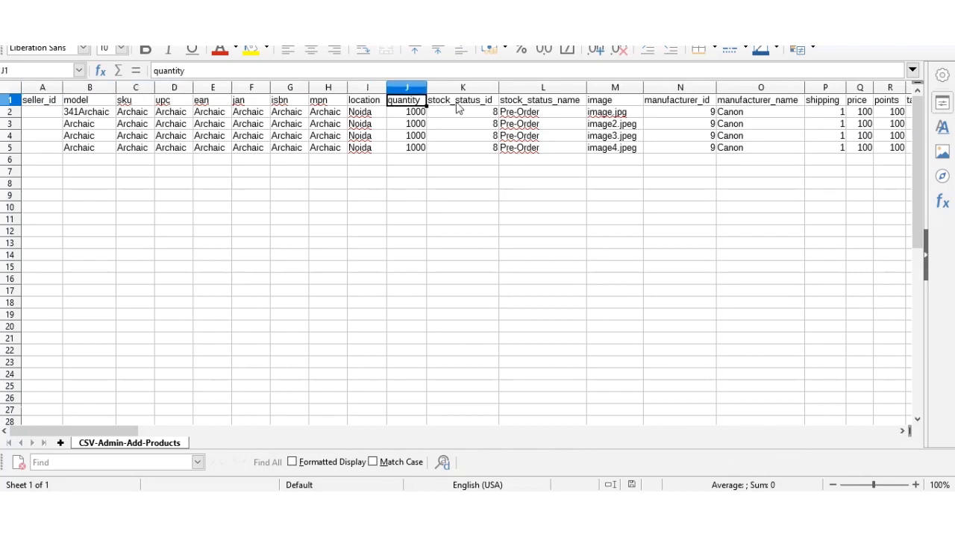
pyautogui.click(471, 107)
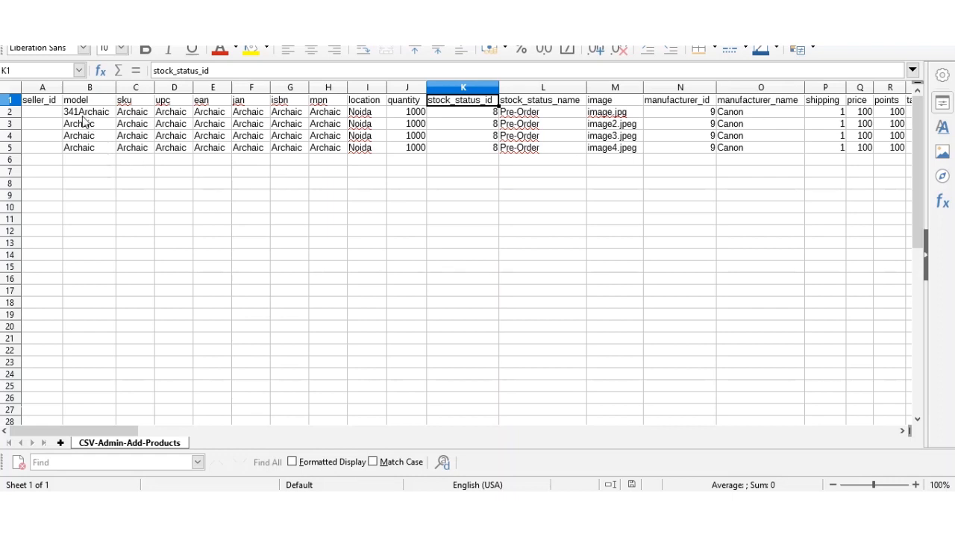
# - Examine the sample product rows and their model cells, plus the attribute, description, discount and product image columns
pyautogui.moveTo(84, 114); pyautogui.dragTo(712, 159)
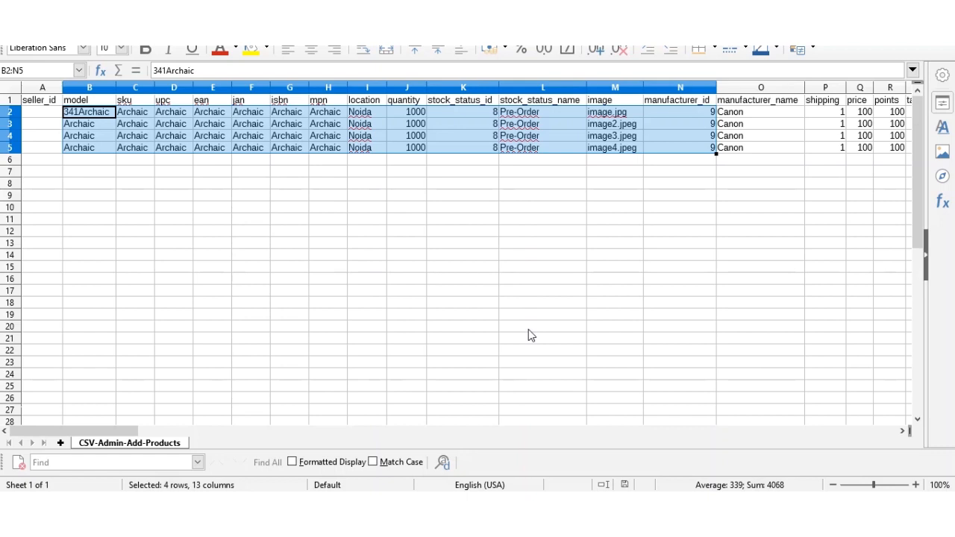
pyautogui.click(101, 174)
pyautogui.moveTo(97, 118); pyautogui.dragTo(96, 149)
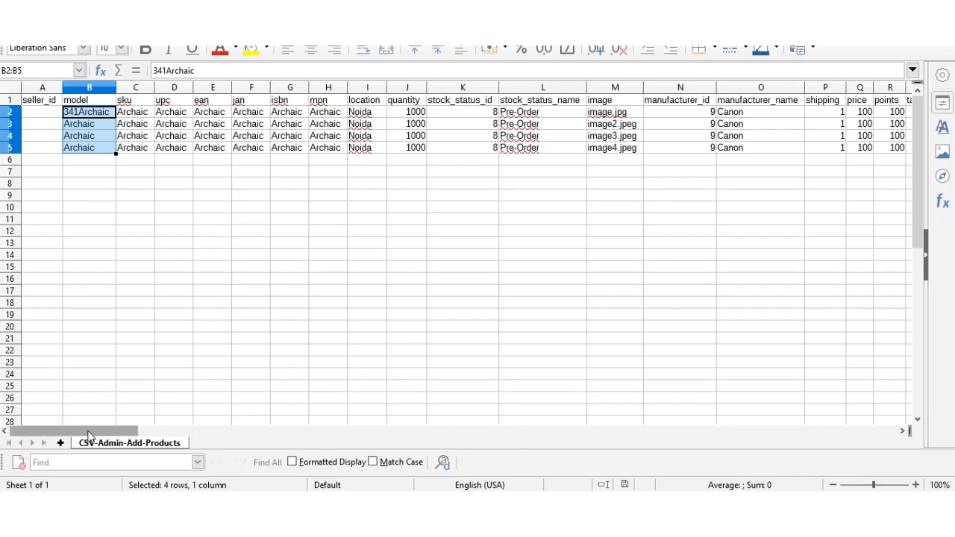
pyautogui.moveTo(96, 431); pyautogui.dragTo(374, 421)
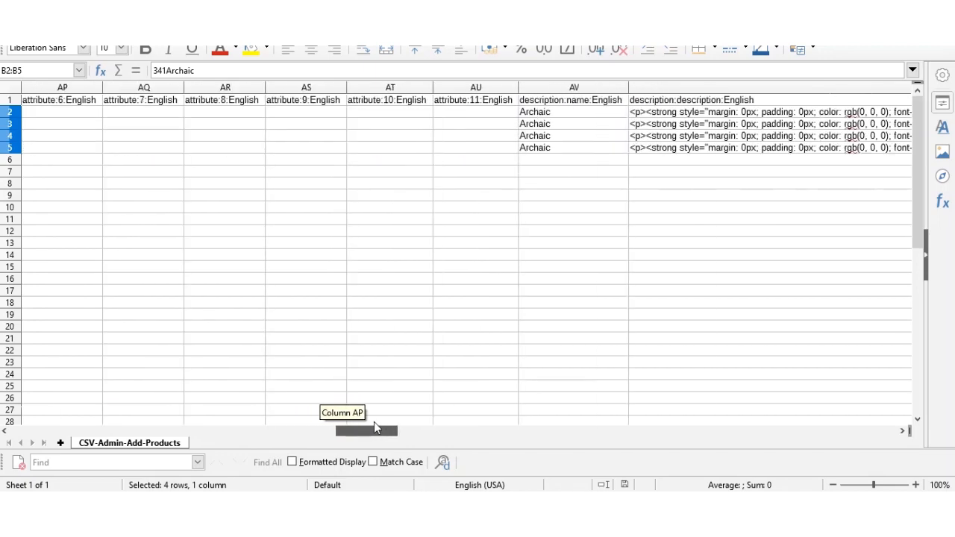
pyautogui.moveTo(382, 431); pyautogui.dragTo(535, 438)
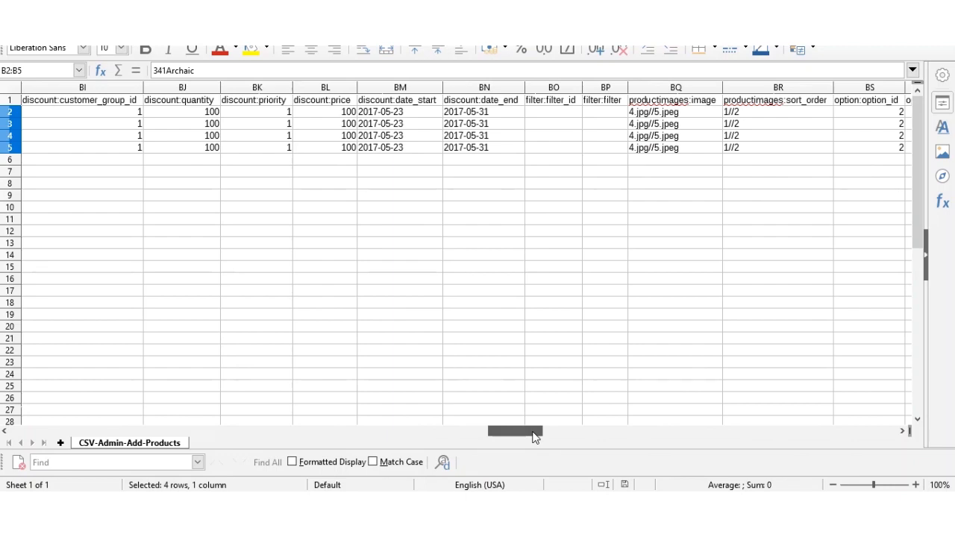
pyautogui.moveTo(535, 438); pyautogui.dragTo(71, 411)
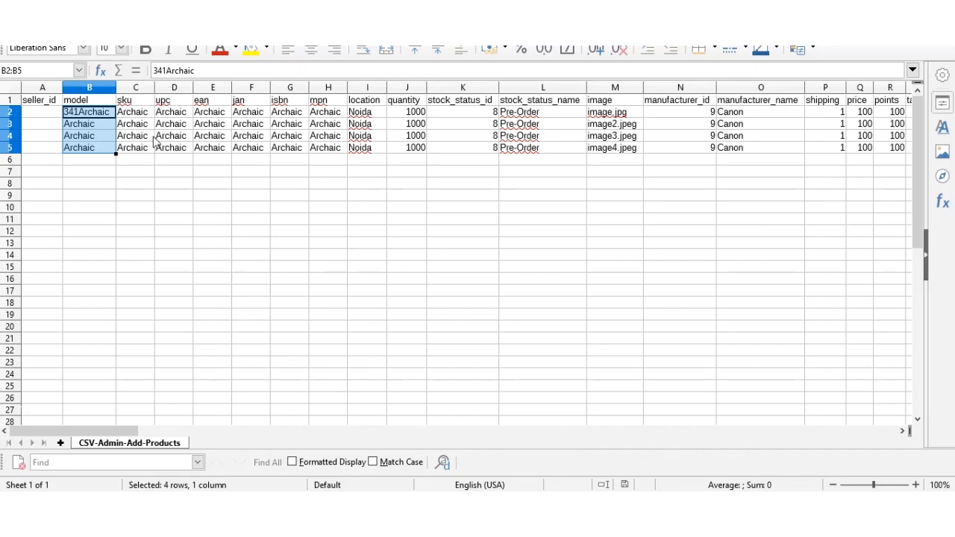
# - Examine the stock_status_id header, its entry for the first product, and the columns up to tax_class_id
pyautogui.click(467, 104)
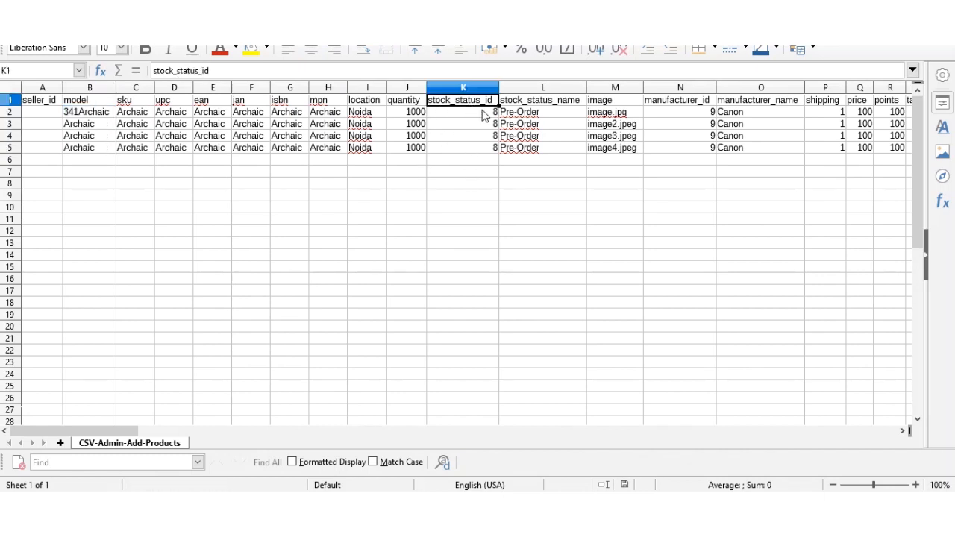
pyautogui.click(486, 114)
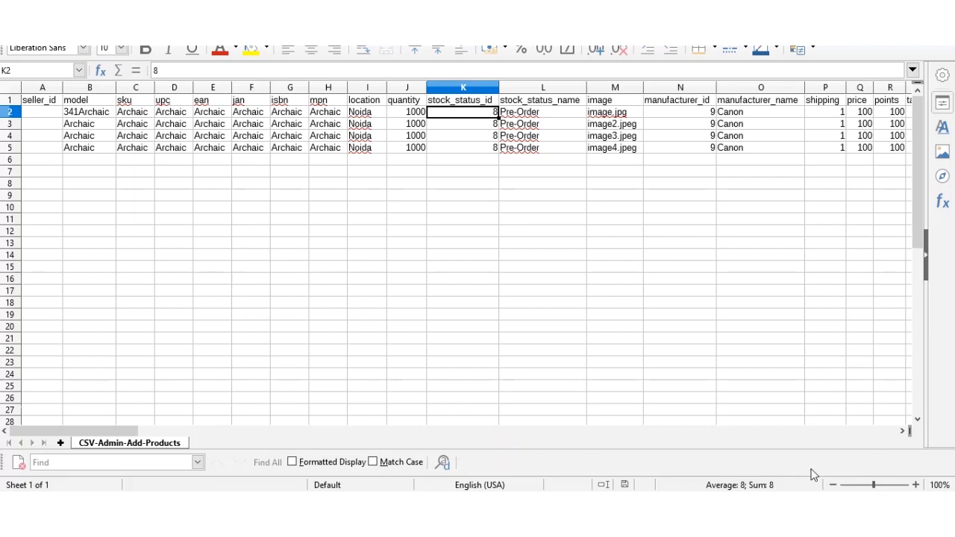
pyautogui.click(902, 432)
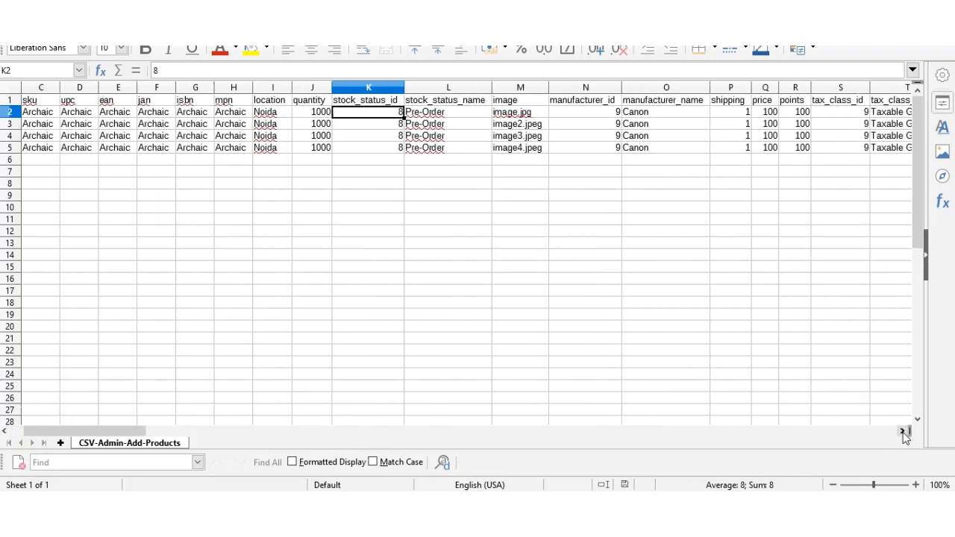
pyautogui.click(902, 432)
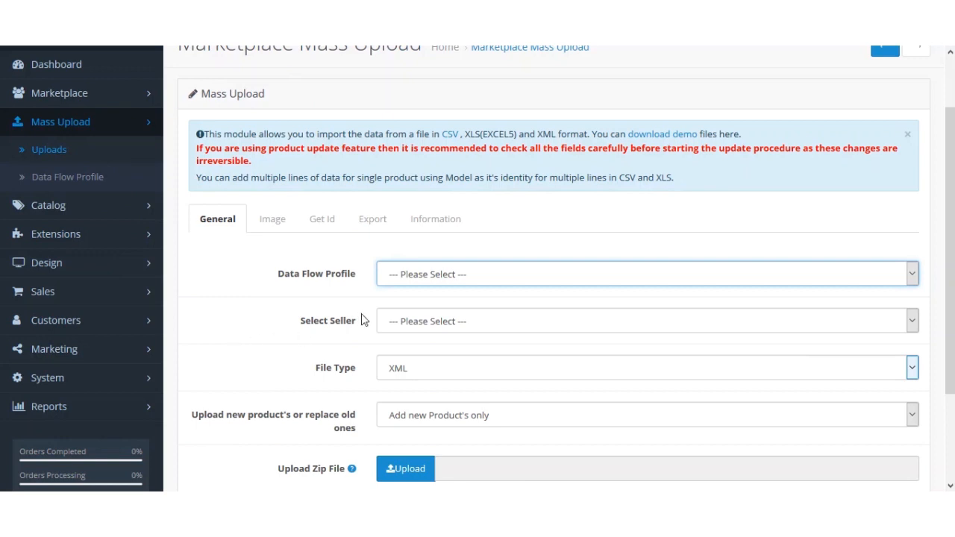
# - Examine the Data Flow Profile and Select Seller settings of the Marketplace Mass Upload form
pyautogui.click(220, 301)
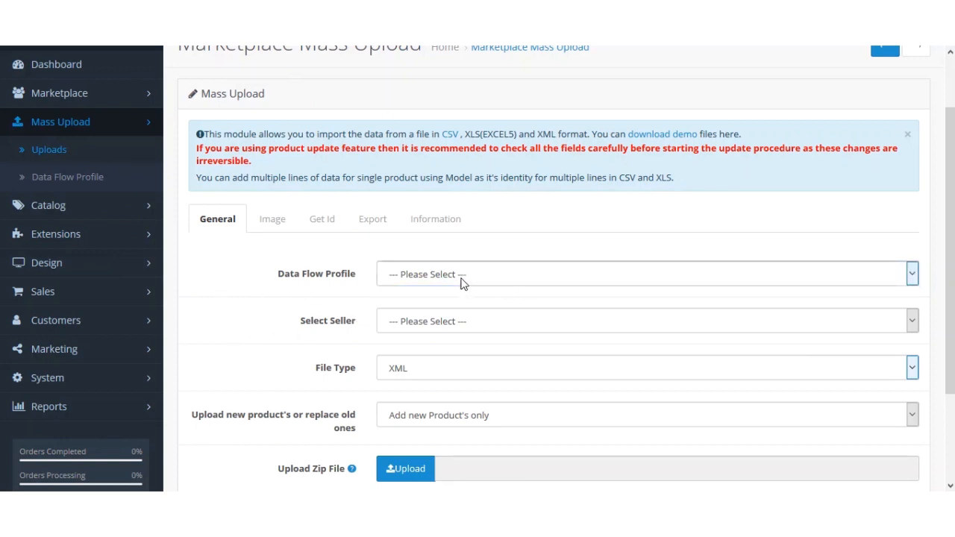
pyautogui.moveTo(278, 275); pyautogui.dragTo(354, 320)
pyautogui.click(274, 291)
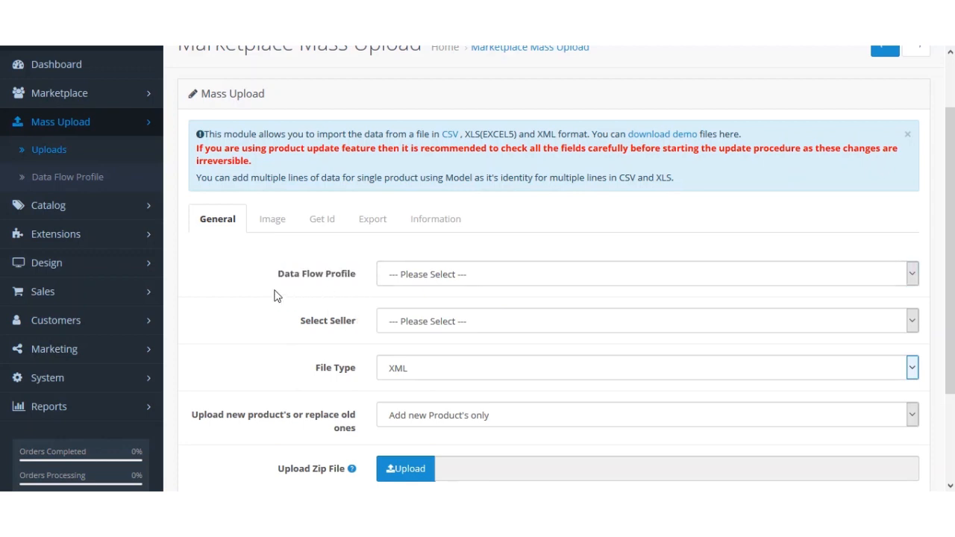
pyautogui.click(283, 281)
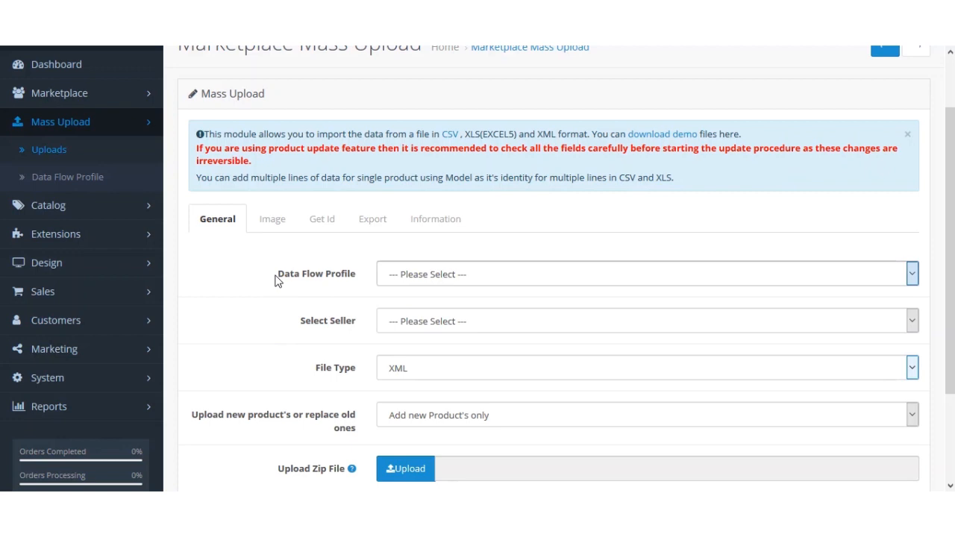
pyautogui.moveTo(278, 275); pyautogui.dragTo(351, 279)
pyautogui.click(359, 277)
pyautogui.moveTo(300, 321); pyautogui.dragTo(355, 322)
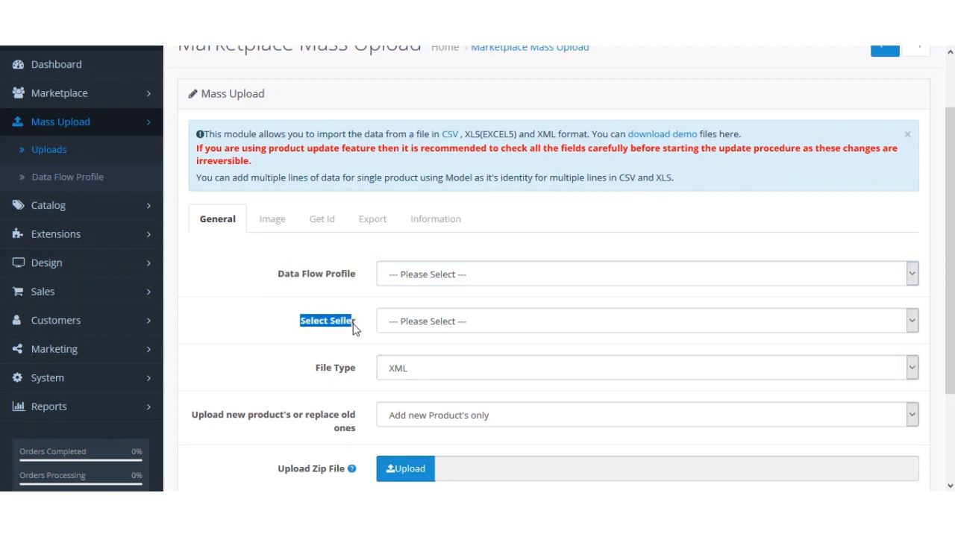
pyautogui.click(337, 343)
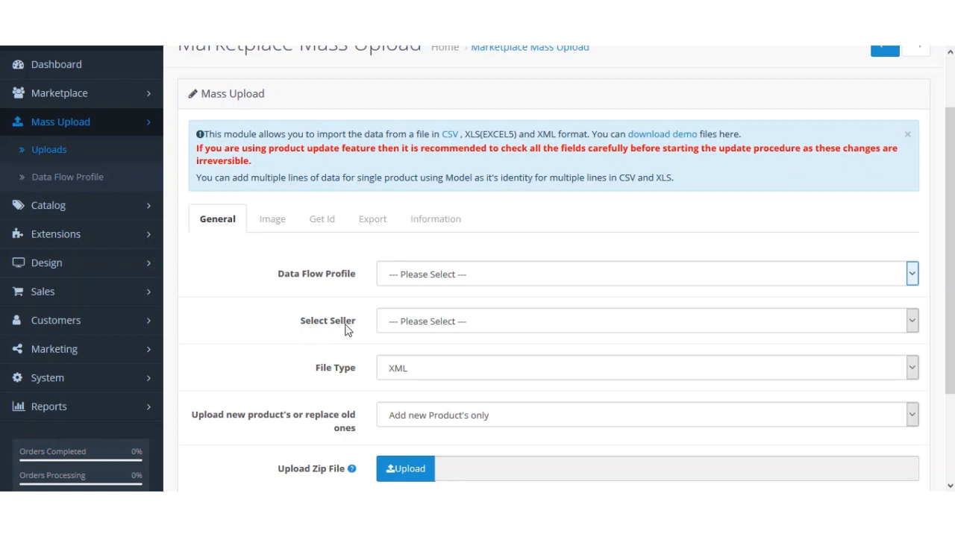
# - Review the available sellers and choose Admin Products as the seller for the mass upload
pyautogui.click(451, 322)
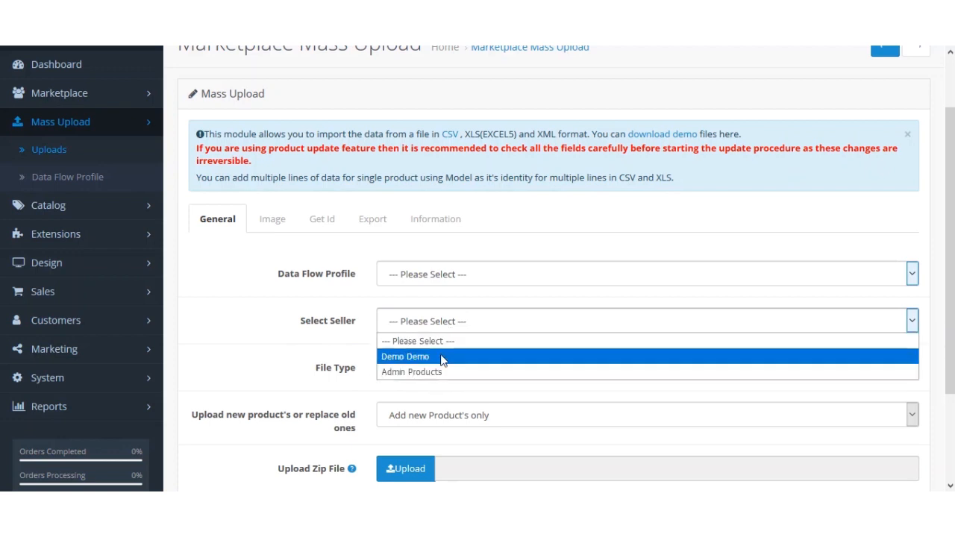
pyautogui.click(426, 322)
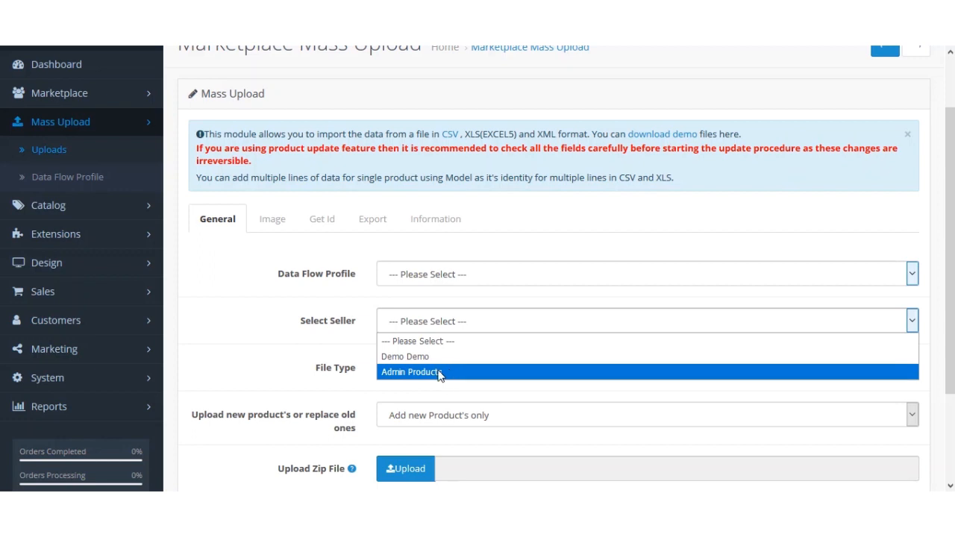
pyautogui.click(318, 345)
pyautogui.click(450, 328)
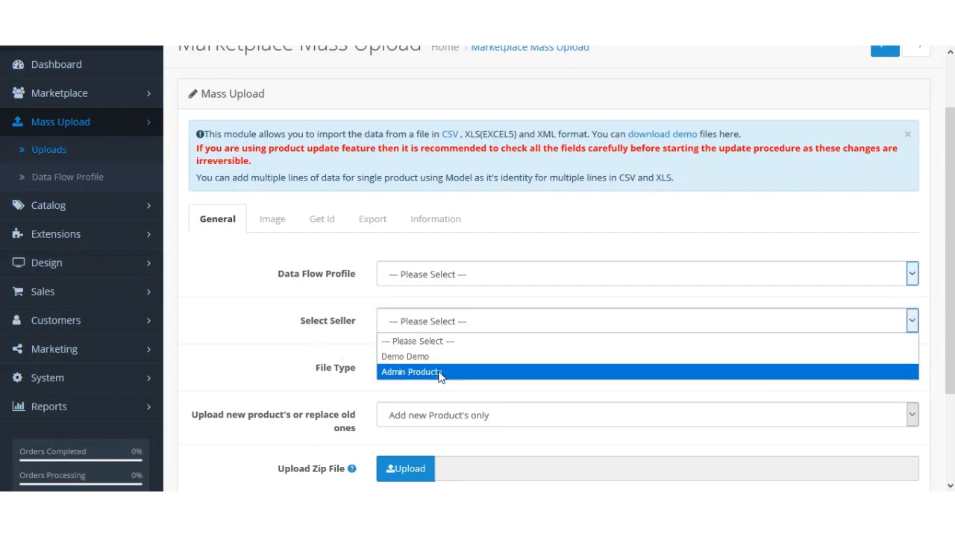
pyautogui.click(440, 372)
# - Set the mass upload's file type to CSV and choose to add new products only
pyautogui.scroll(-2, 290, 352)
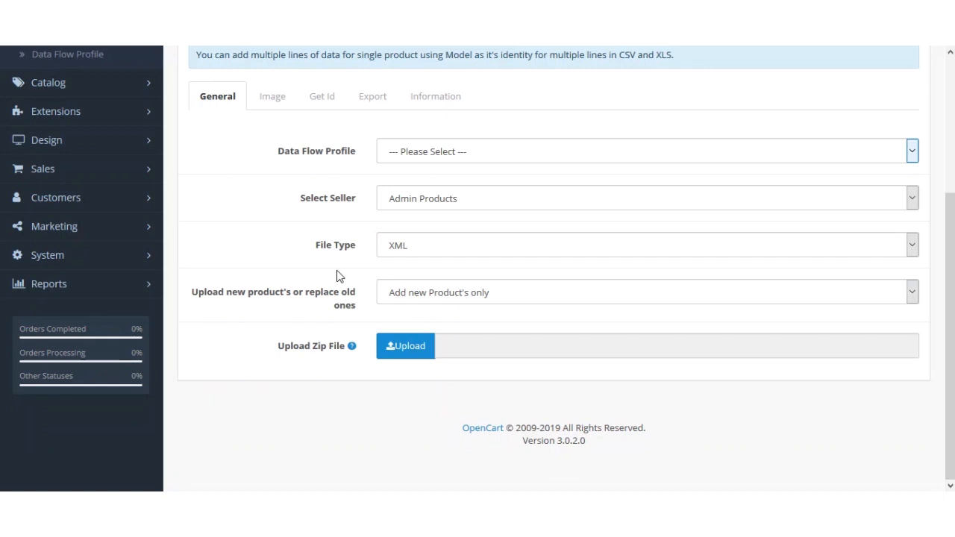
pyautogui.click(468, 244)
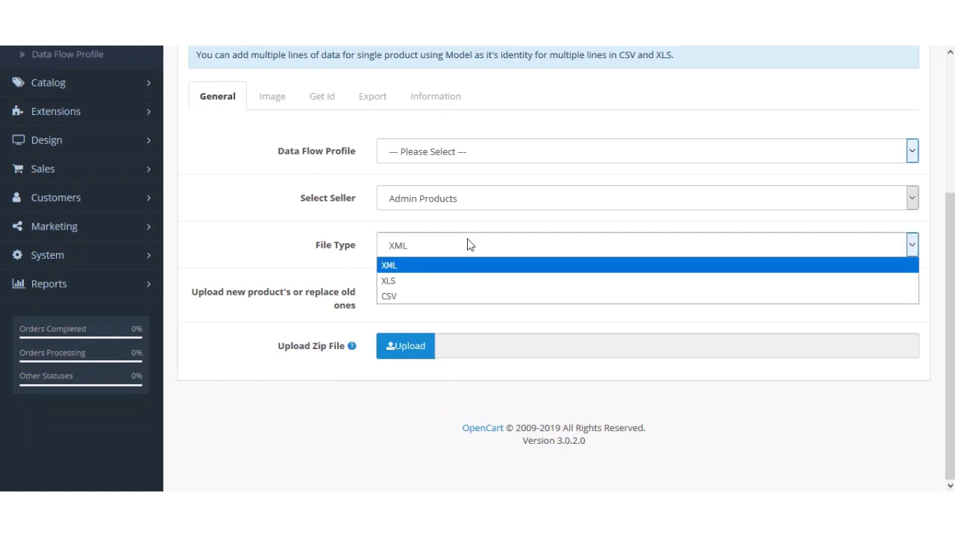
pyautogui.click(404, 298)
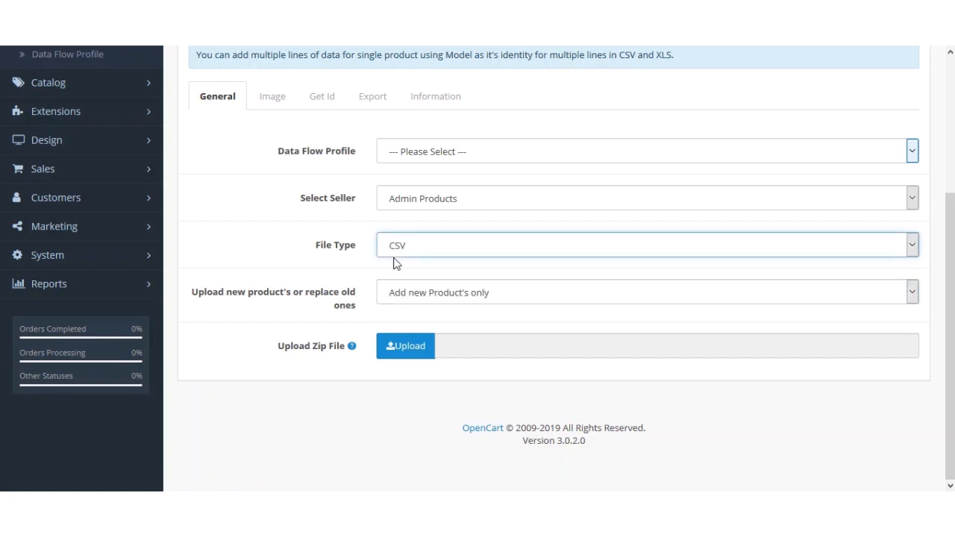
pyautogui.click(294, 269)
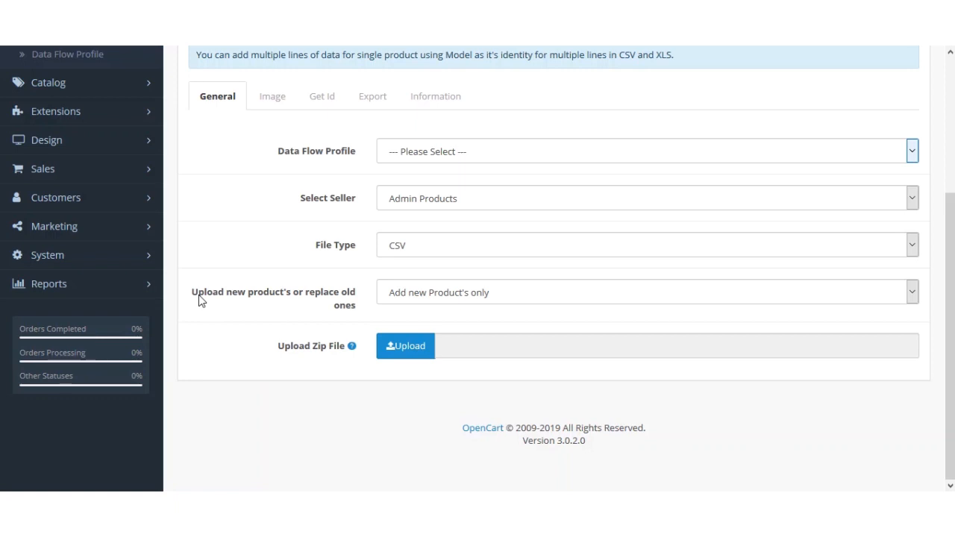
pyautogui.click(548, 295)
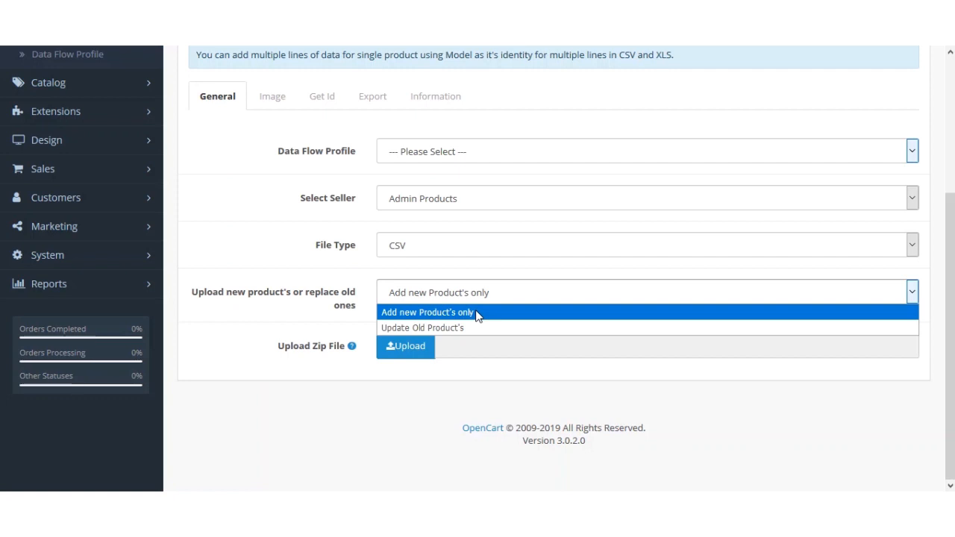
pyautogui.click(404, 316)
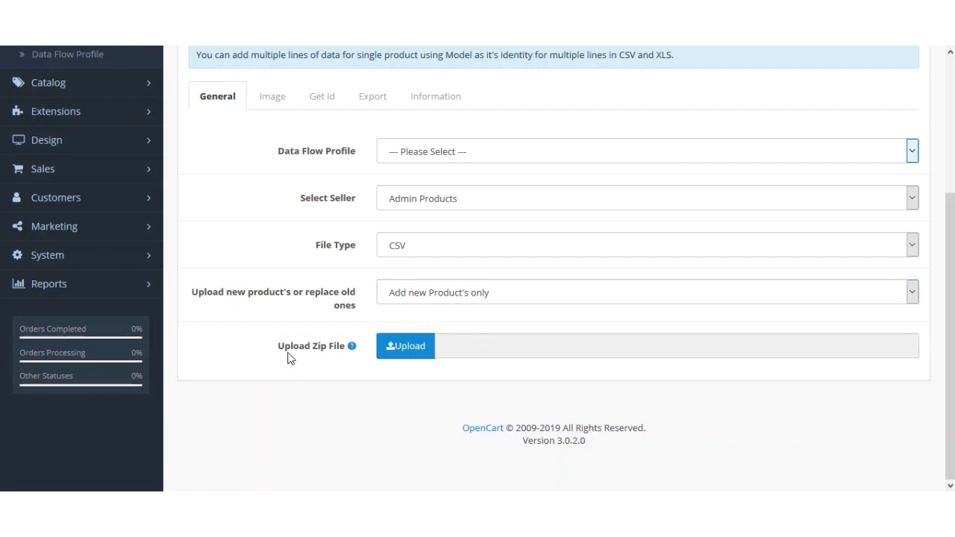
# - Choose CSV-Admin-Add-Products.csv.zip from the nested demo1 folder's CSV subfolder on the Desktop as the mass upload's zip file
pyautogui.moveTo(278, 348); pyautogui.dragTo(343, 350)
pyautogui.click(340, 370)
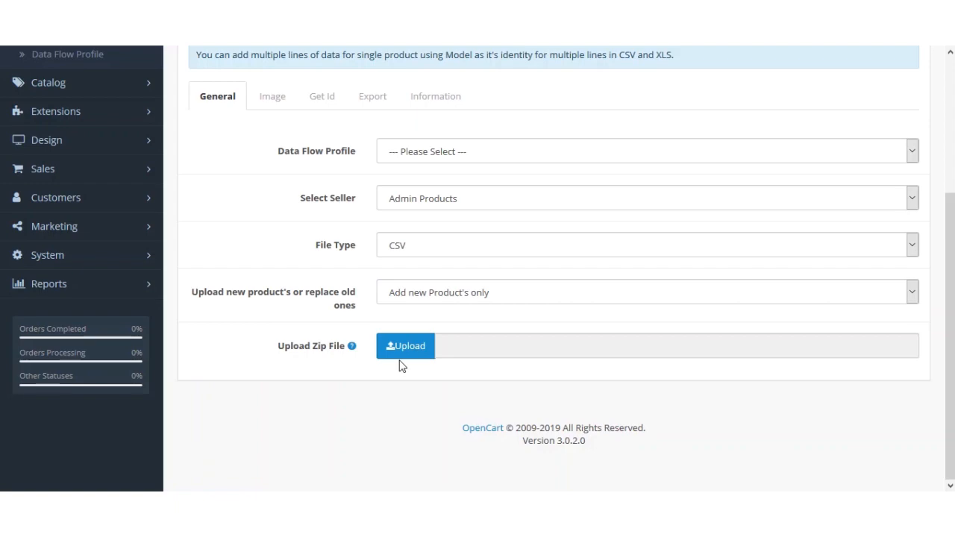
pyautogui.scroll(3, 399, 365)
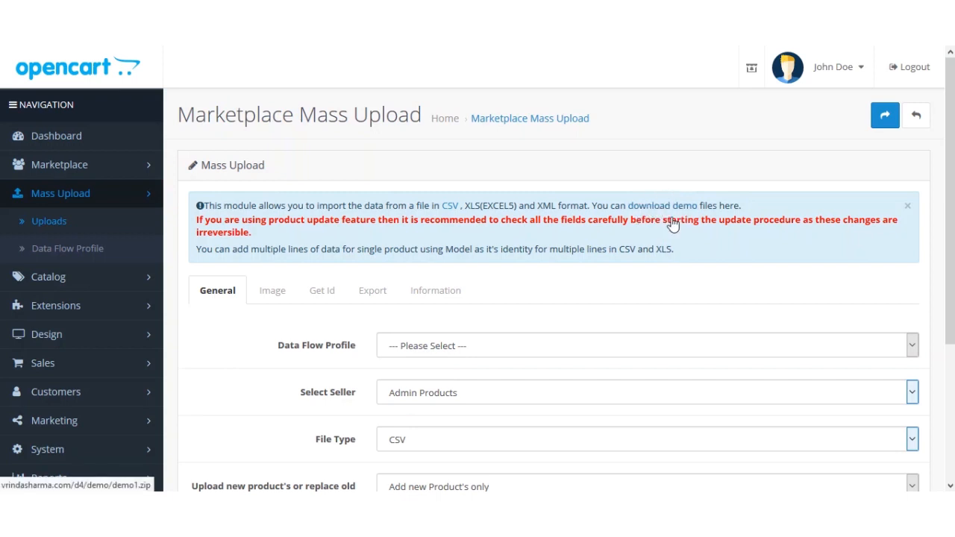
pyautogui.scroll(-2, 526, 408)
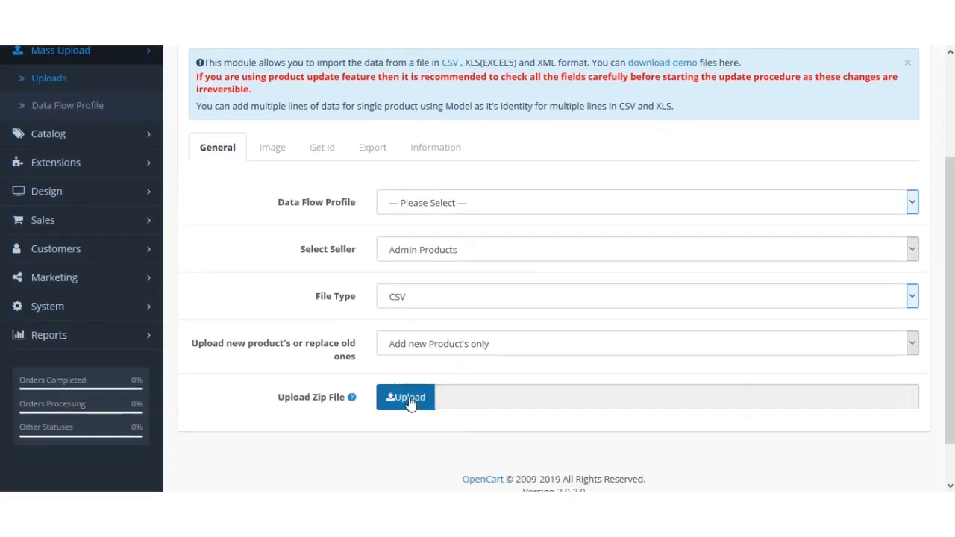
pyautogui.click(409, 396)
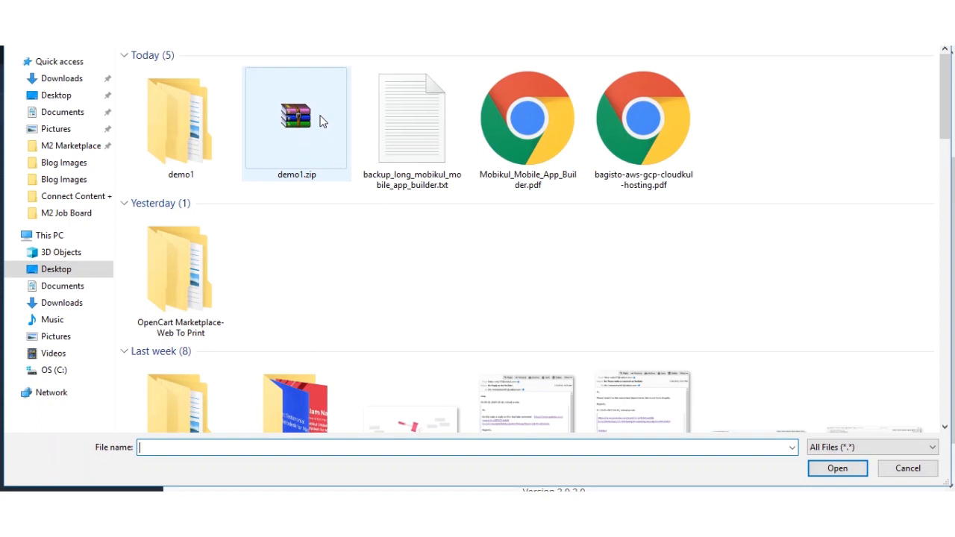
pyautogui.doubleClick(192, 136)
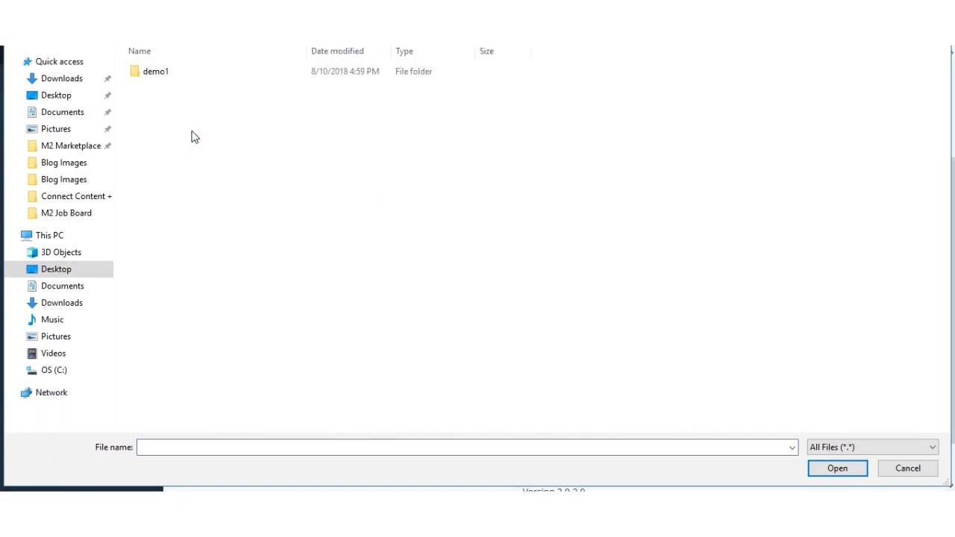
pyautogui.doubleClick(184, 74)
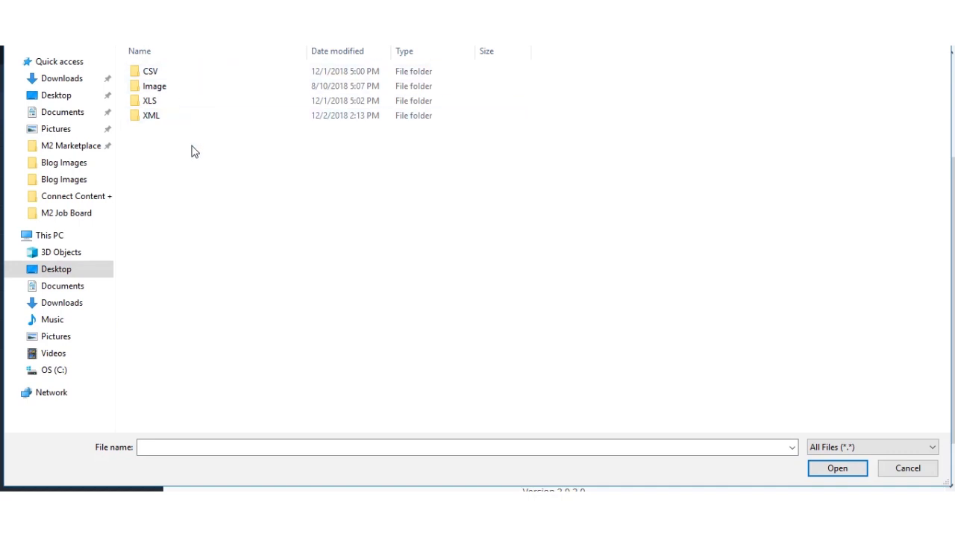
pyautogui.doubleClick(163, 76)
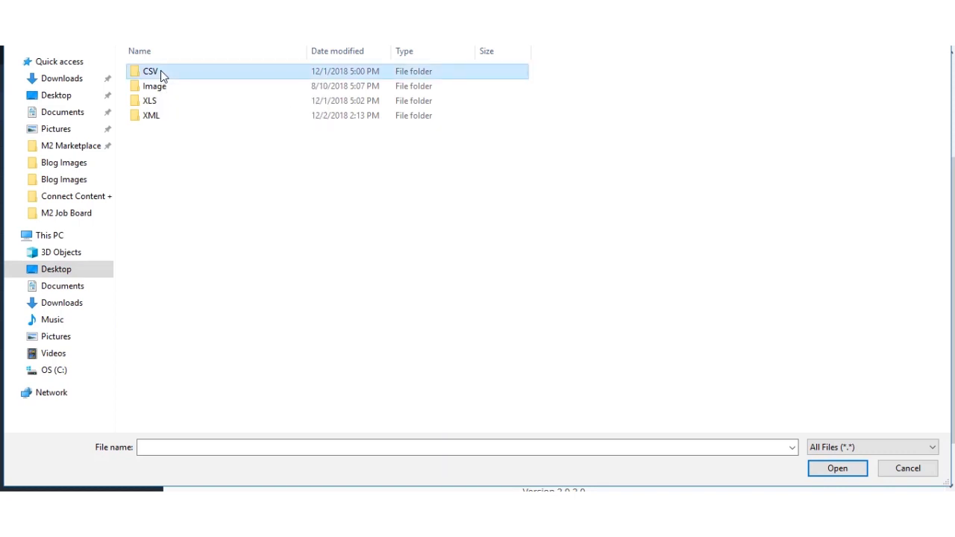
pyautogui.click(270, 131)
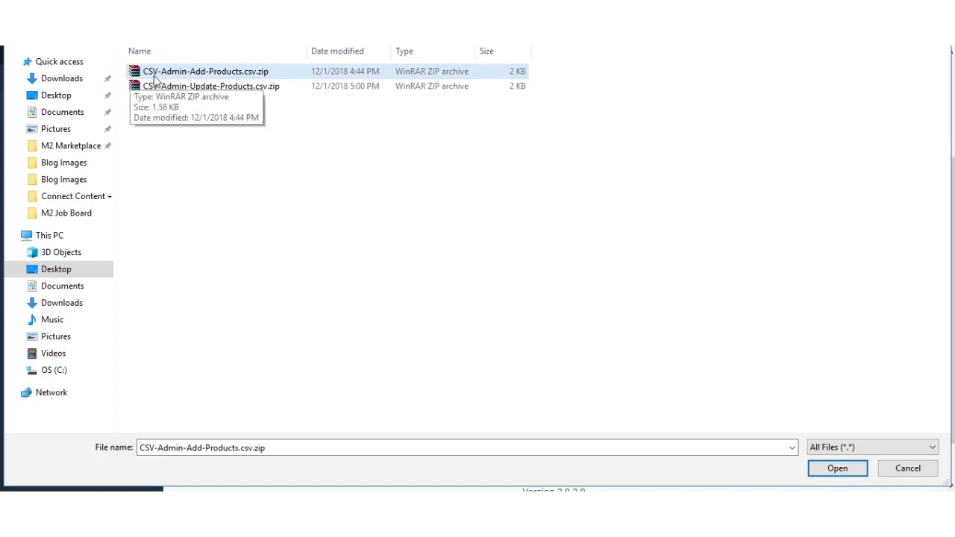
pyautogui.doubleClick(202, 74)
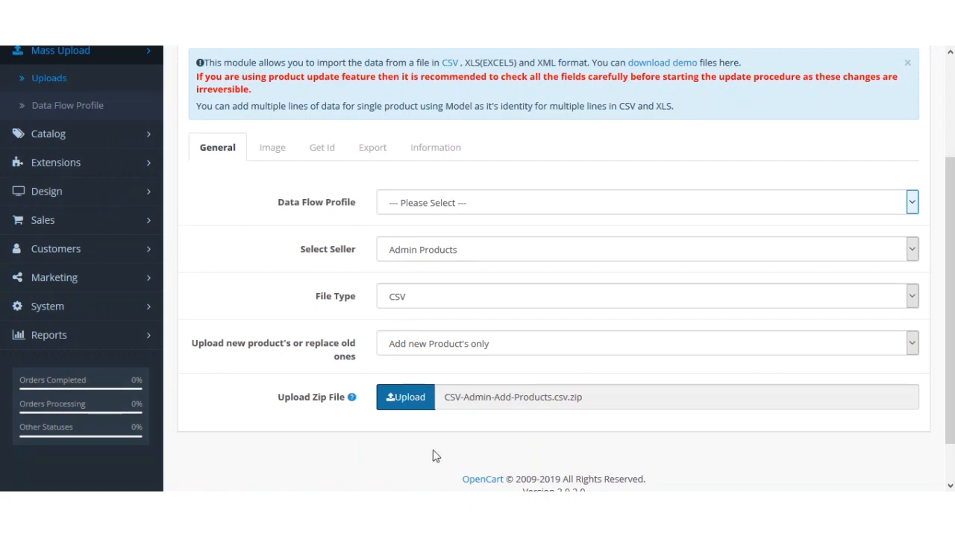
# - Run the mass upload with the chosen settings and zip file
pyautogui.scroll(-1, 435, 455)
pyautogui.scroll(3, 465, 345)
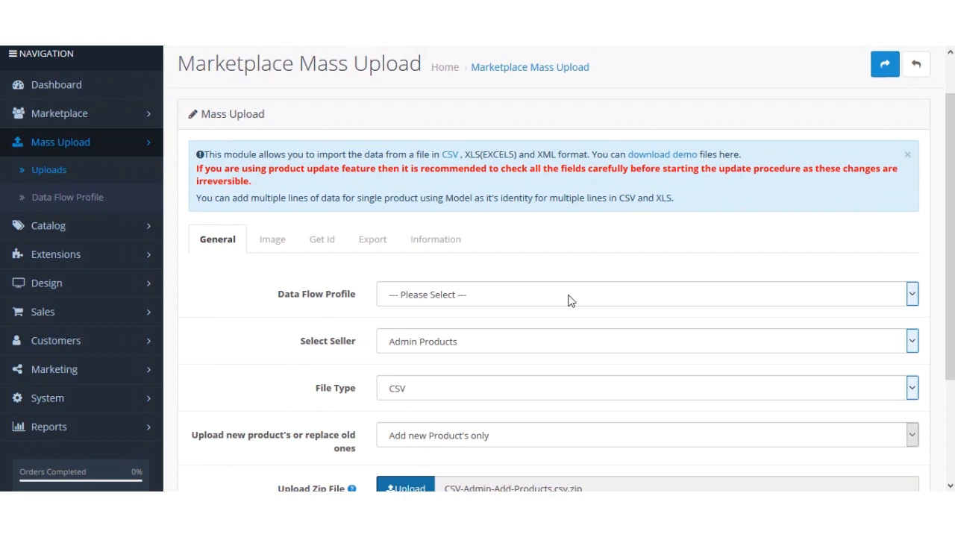
pyautogui.click(884, 67)
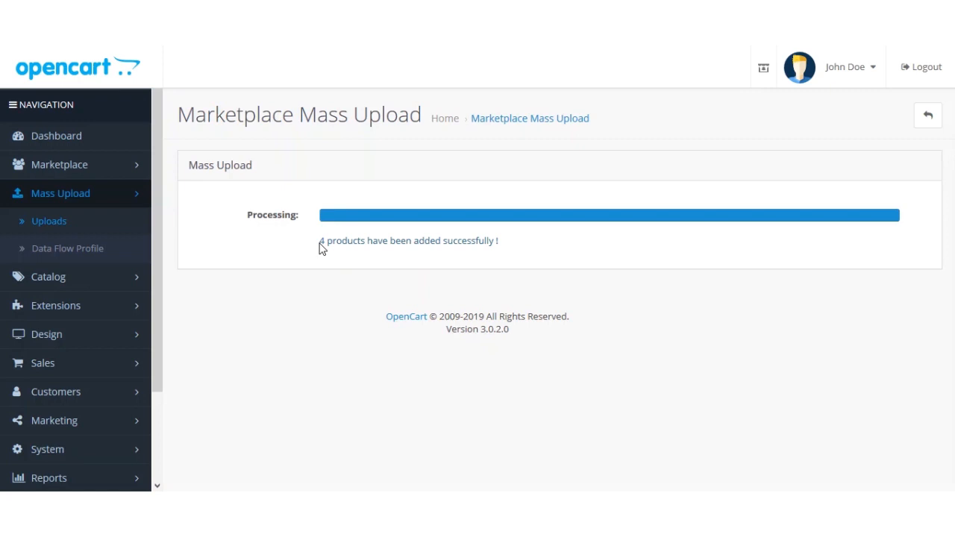
# - Open the catalog's product list in a new browser tab and switch to it
pyautogui.click(104, 286)
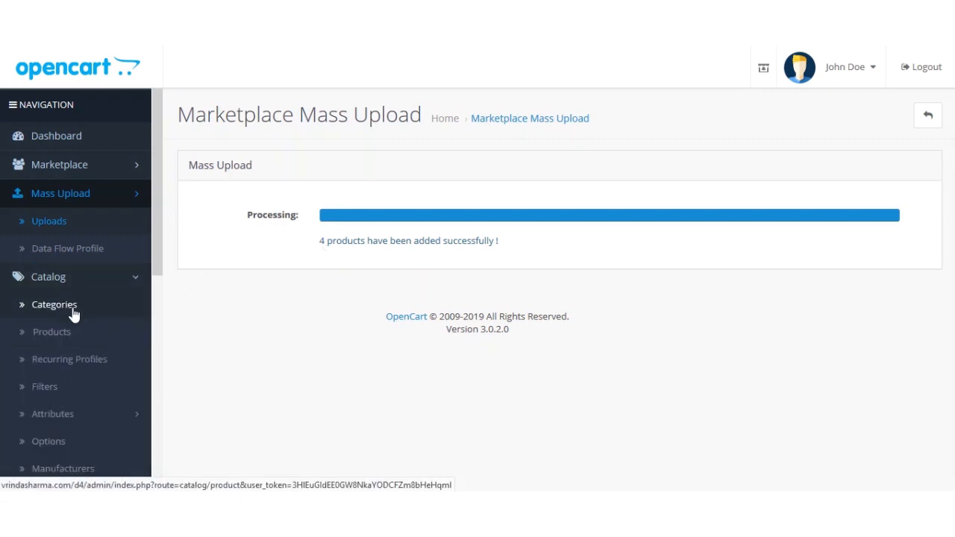
pyautogui.rightClick(76, 335)
pyautogui.click(108, 342)
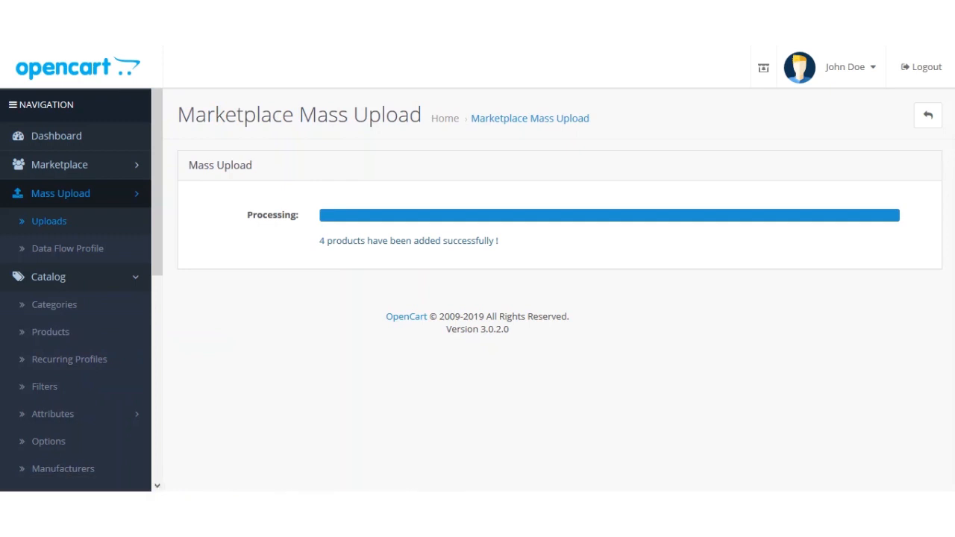
pyautogui.hotkey('ctrl', 'Tab')
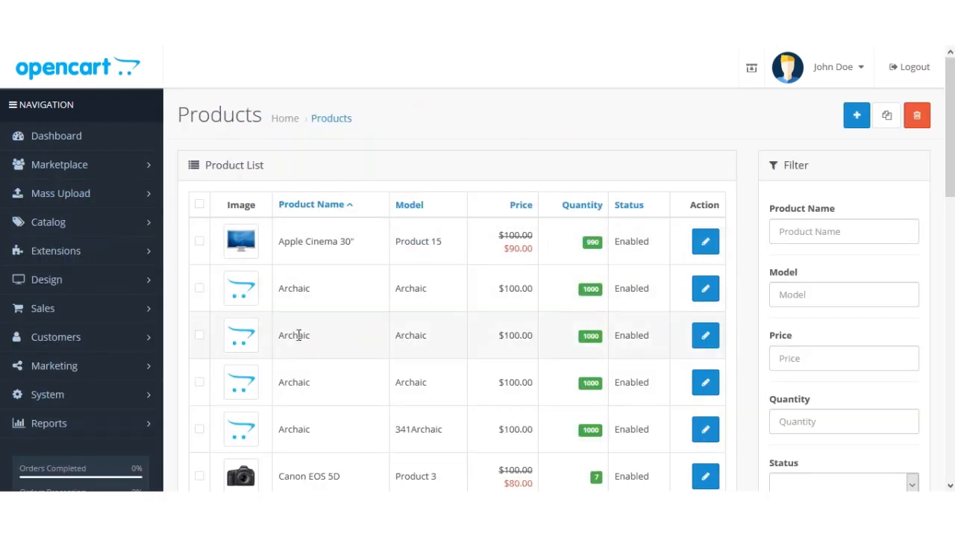
# - Mark the four Archaic products in the product list and clear their selection again
pyautogui.click(200, 289)
pyautogui.click(199, 337)
pyautogui.click(199, 383)
pyautogui.click(200, 429)
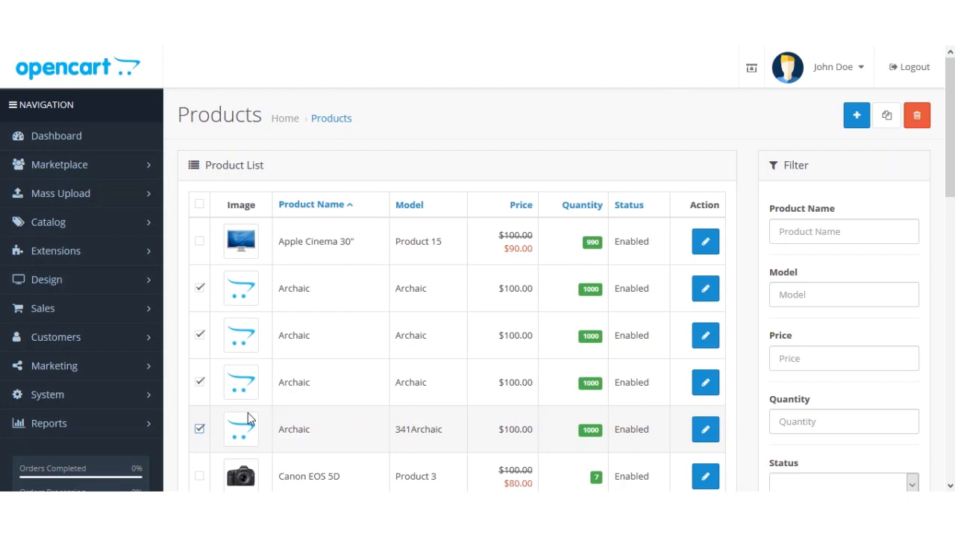
pyautogui.click(199, 288)
pyautogui.click(199, 335)
pyautogui.click(200, 382)
pyautogui.click(199, 429)
# - Open the Archaic product with model 341Archaic for editing and review its product name and description
pyautogui.scroll(-3, 700, 440)
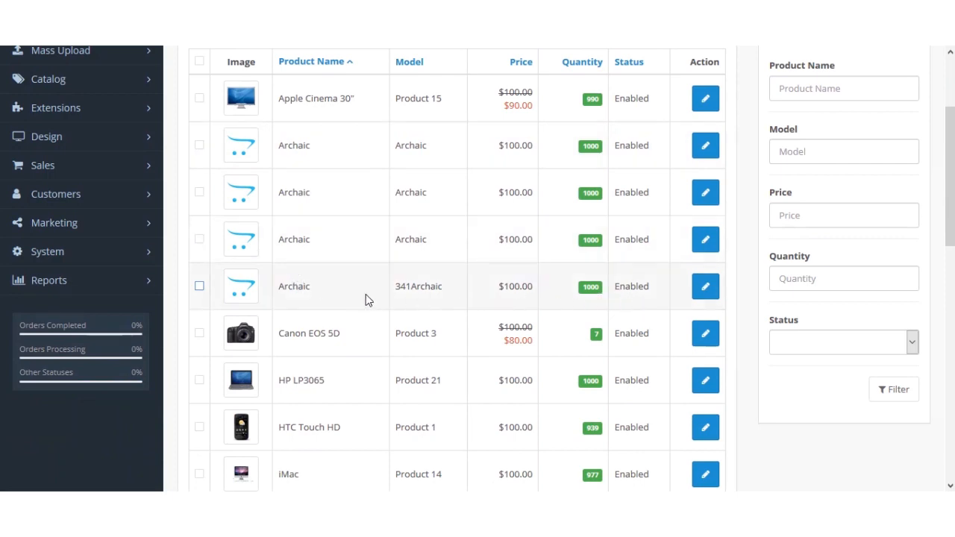
pyautogui.doubleClick(442, 287)
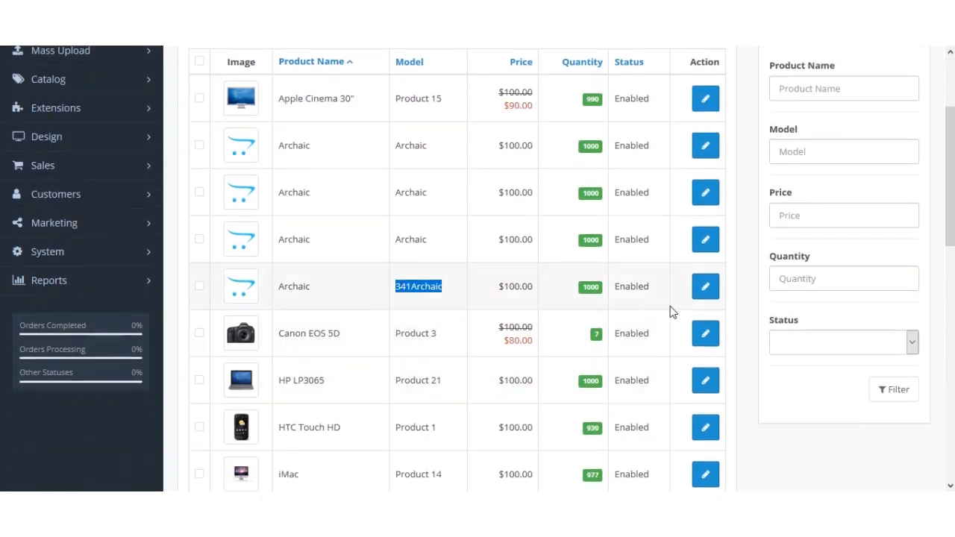
pyautogui.click(708, 291)
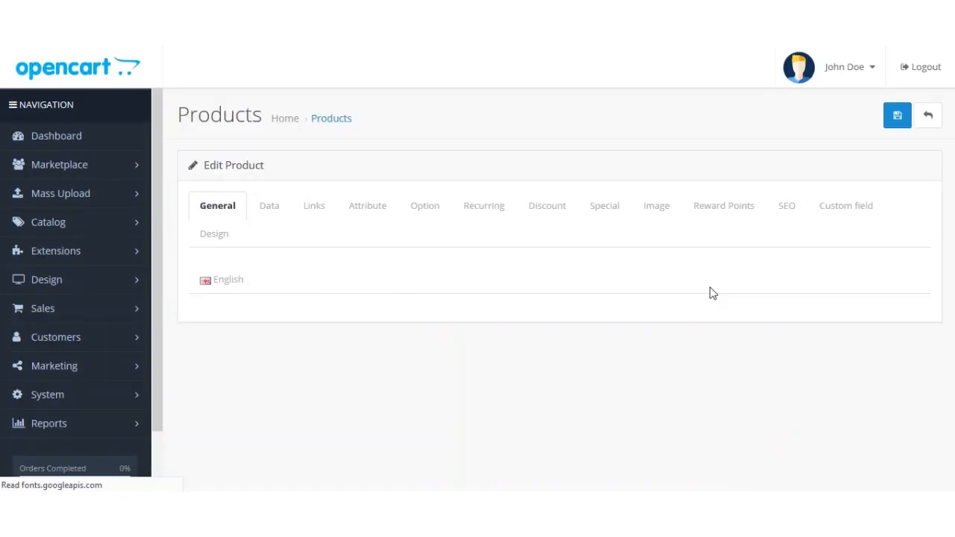
pyautogui.scroll(-1, 554, 284)
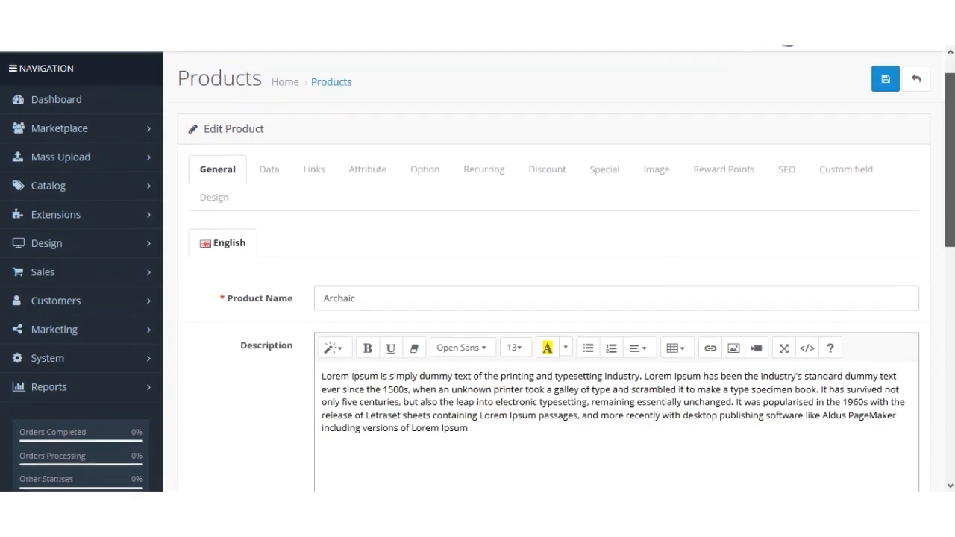
pyautogui.scroll(-2, 554, 283)
pyautogui.scroll(3, 554, 283)
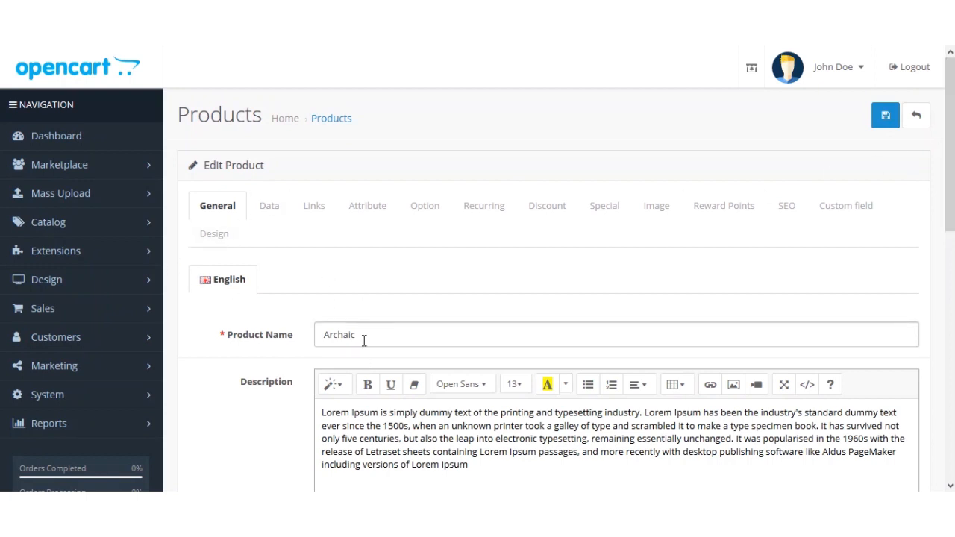
pyautogui.moveTo(362, 337); pyautogui.dragTo(320, 335)
pyautogui.click(179, 342)
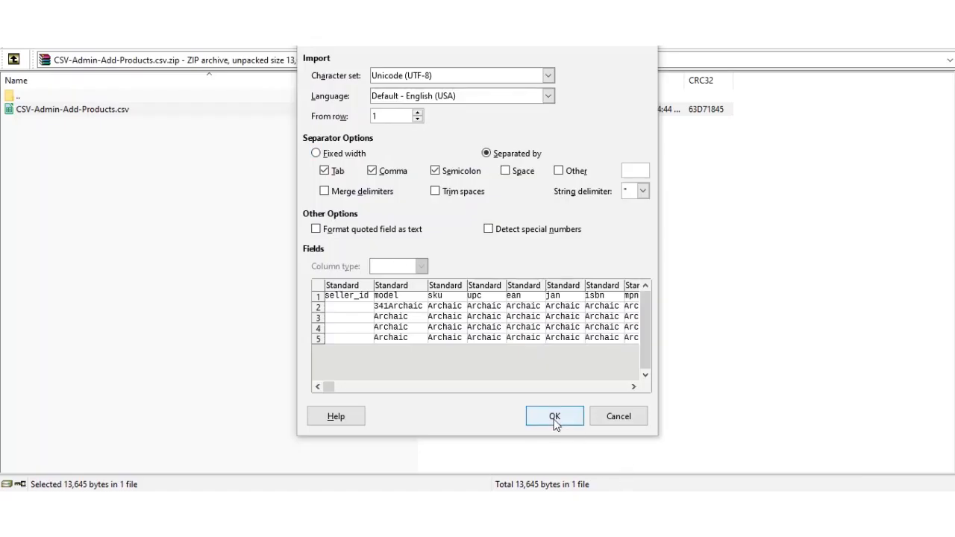
# - Import CSV-Admin-Add-Products.csv into the spreadsheet as UTF-8 with tab, comma and semicolon separators, and return to the product page in the browser
pyautogui.click(555, 421)
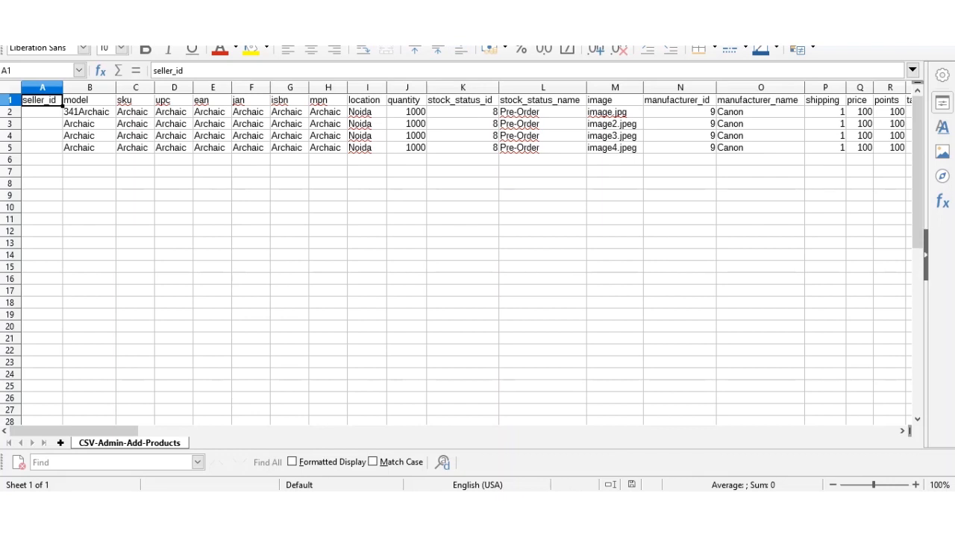
pyautogui.hotkey('alt', 'Tab')
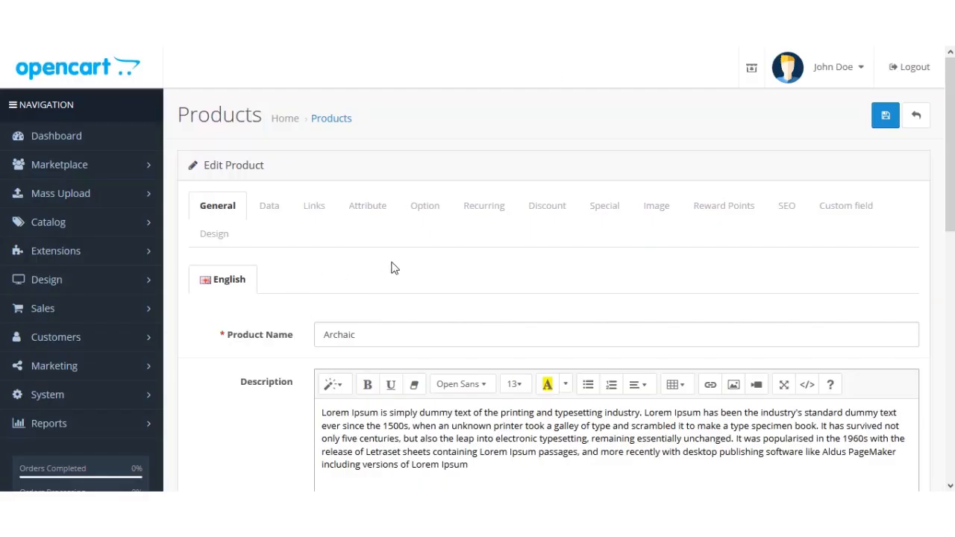
# - Examine the product's Product Name and Description fields and the Model, SKU and UPC fields among its data
pyautogui.scroll(-1, 281, 347)
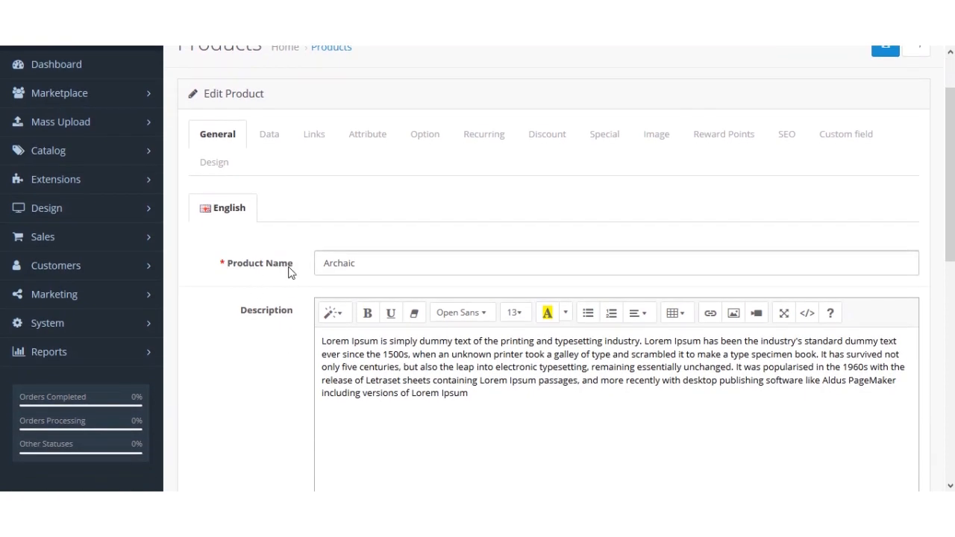
pyautogui.scroll(-1, 291, 284)
pyautogui.doubleClick(267, 283)
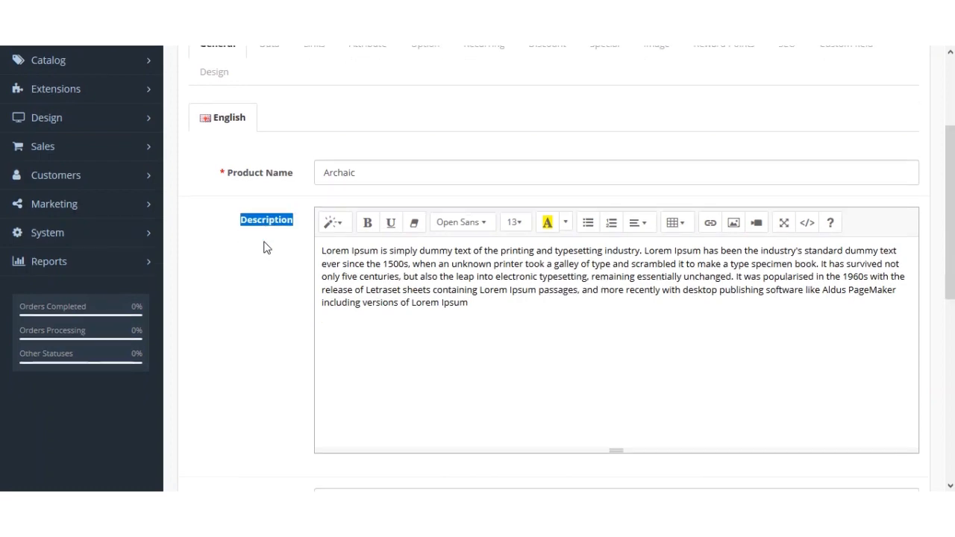
pyautogui.scroll(1, 269, 236)
pyautogui.click(270, 136)
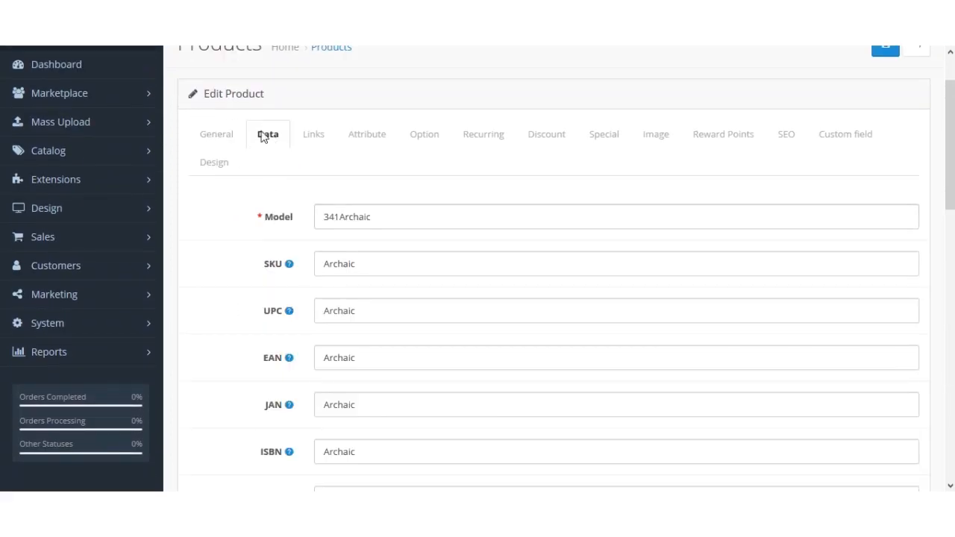
pyautogui.moveTo(273, 217); pyautogui.dragTo(292, 218)
pyautogui.doubleClick(269, 266)
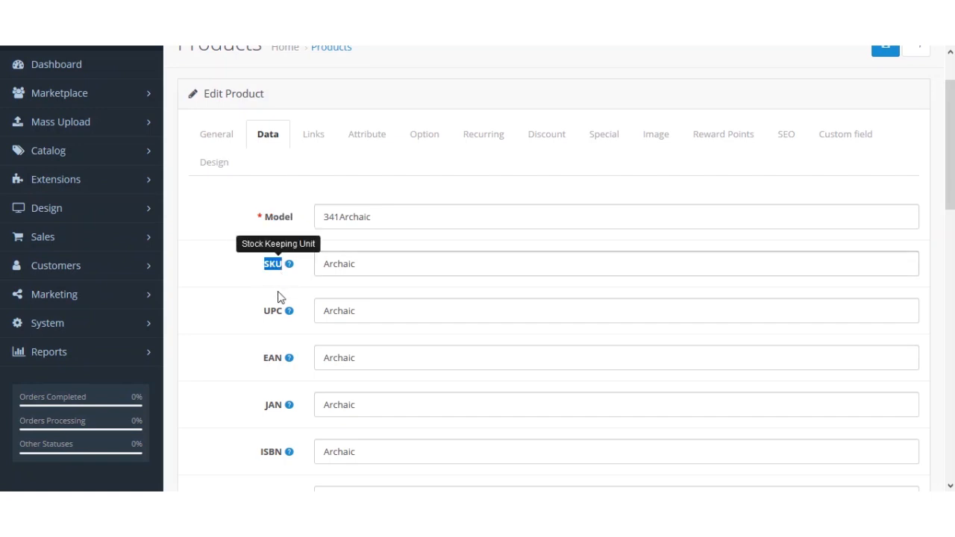
pyautogui.moveTo(262, 312); pyautogui.dragTo(281, 317)
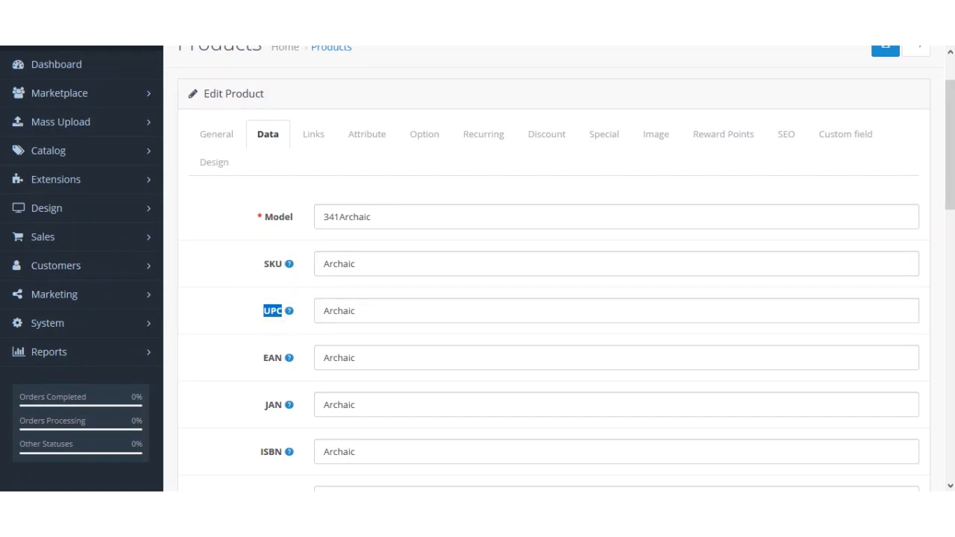
# - Compare the first product's model entry in the CSV spreadsheet with the Model field on the product page
pyautogui.hotkey('alt', 'Tab')
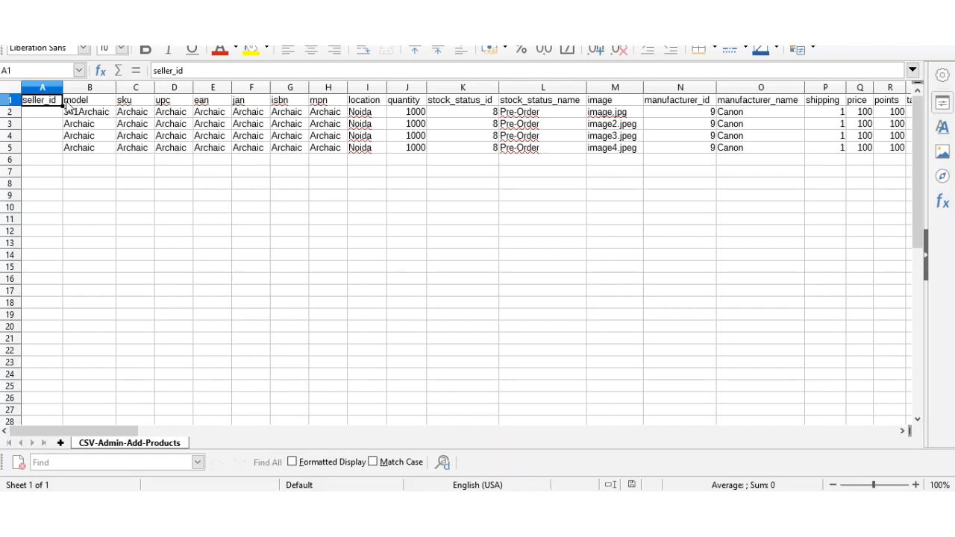
pyautogui.click(90, 118)
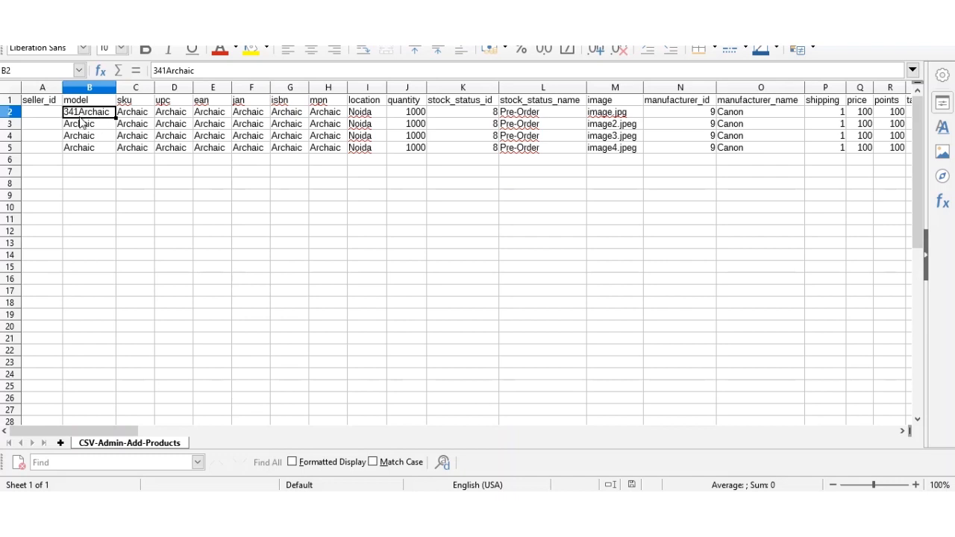
pyautogui.hotkey('alt', 'Tab')
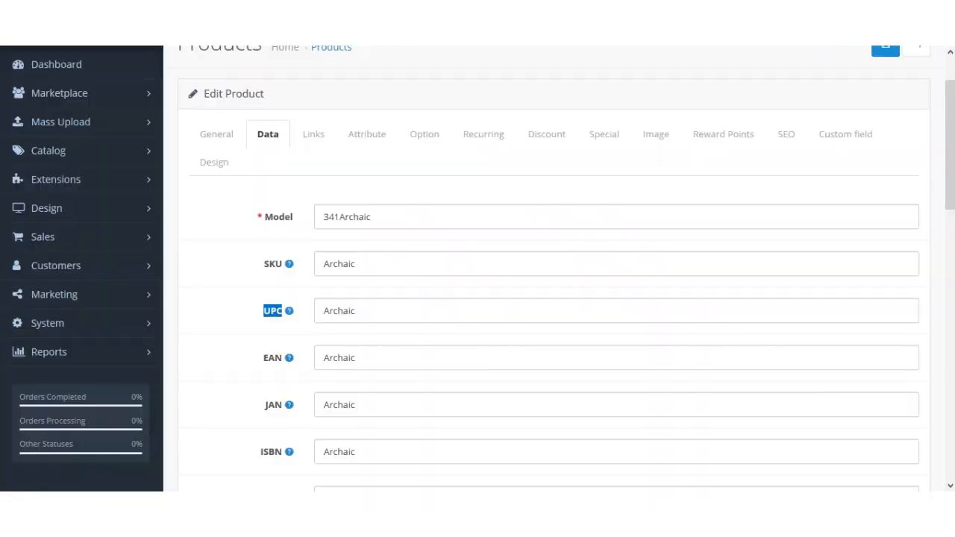
pyautogui.click(291, 232)
pyautogui.moveTo(375, 219); pyautogui.dragTo(309, 216)
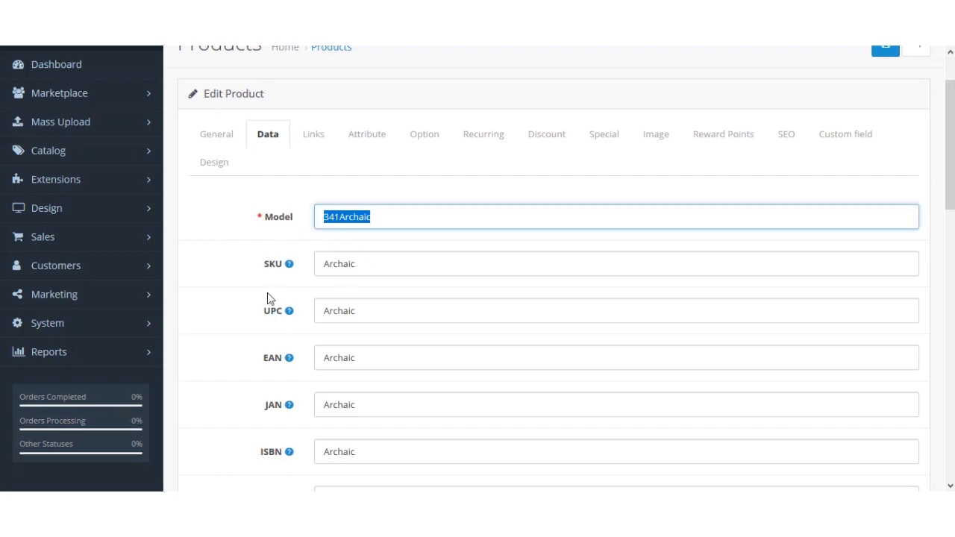
# - Review the product's remaining data fields from SKU through Location, Price, Tax Class and Quantity
pyautogui.scroll(-1, 273, 292)
pyautogui.press('Tab')
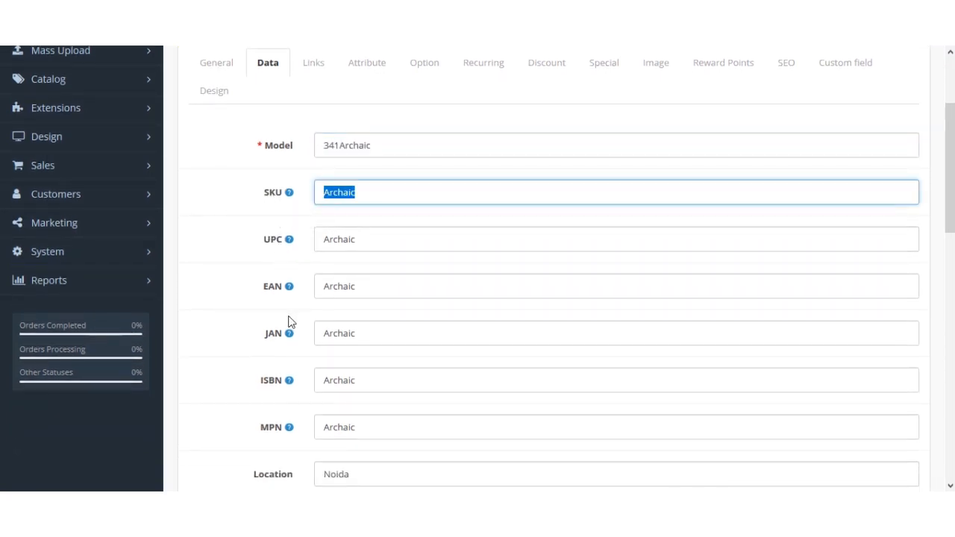
pyautogui.scroll(-2, 288, 317)
pyautogui.scroll(-2, 284, 278)
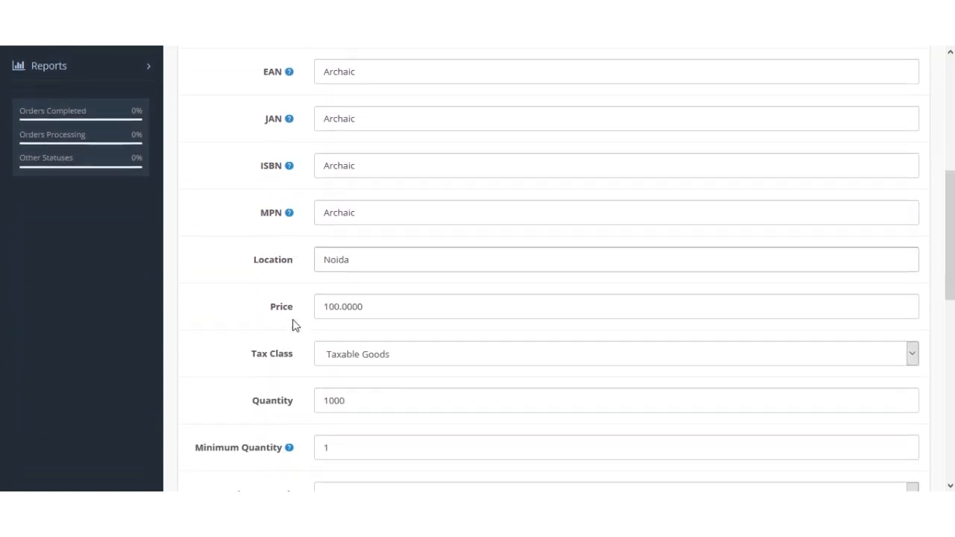
pyautogui.scroll(2, 320, 182)
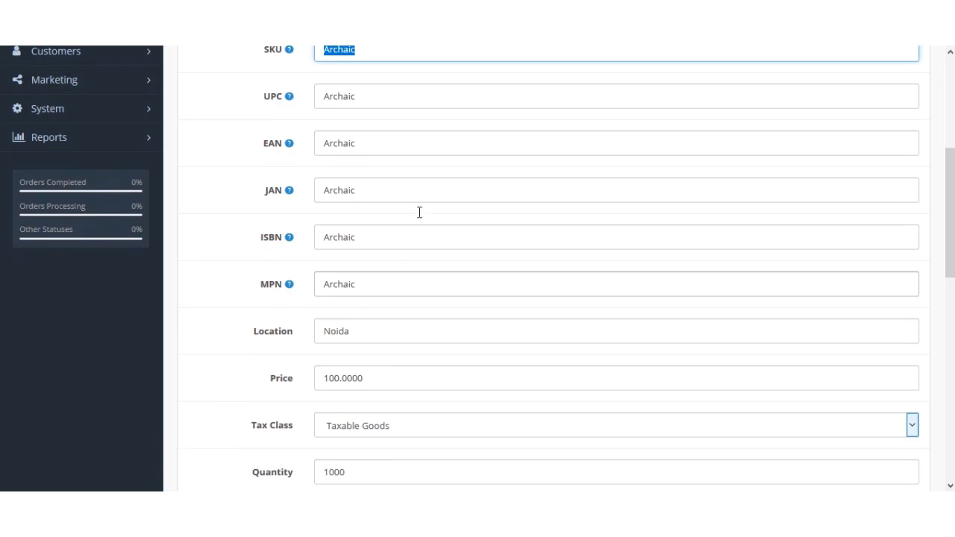
# - Check the first product's sku, upc, ean and jan entries in the CSV spreadsheet
pyautogui.hotkey('alt', 'Tab')
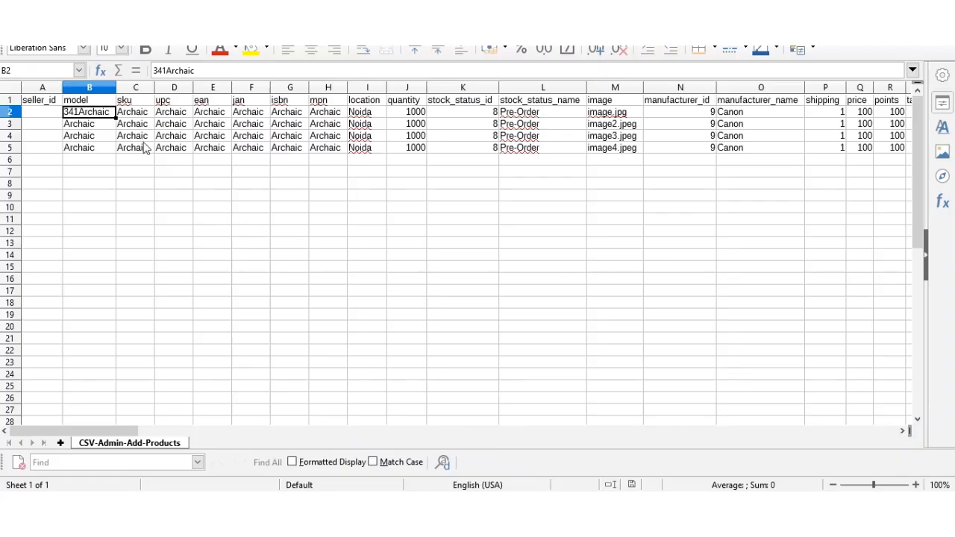
pyautogui.click(150, 114)
pyautogui.click(179, 120)
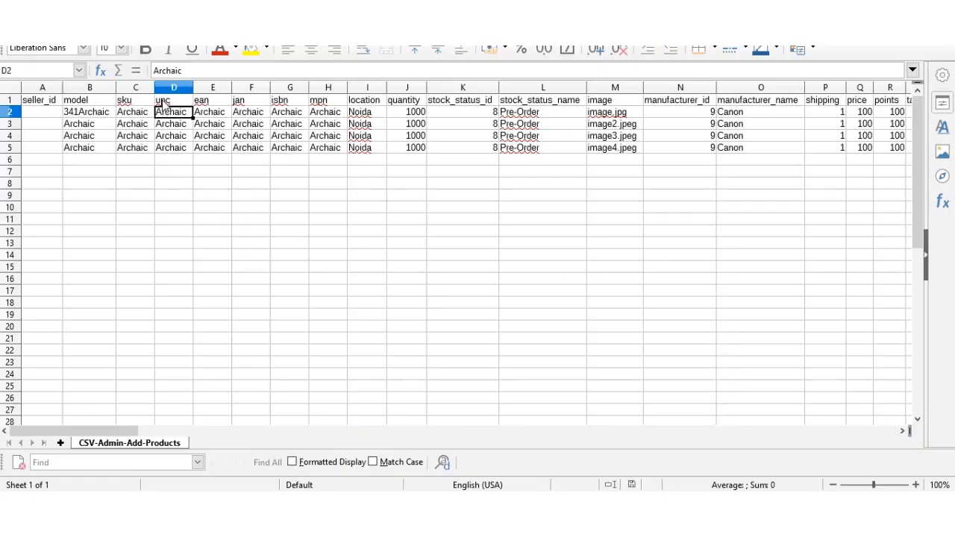
pyautogui.click(220, 103)
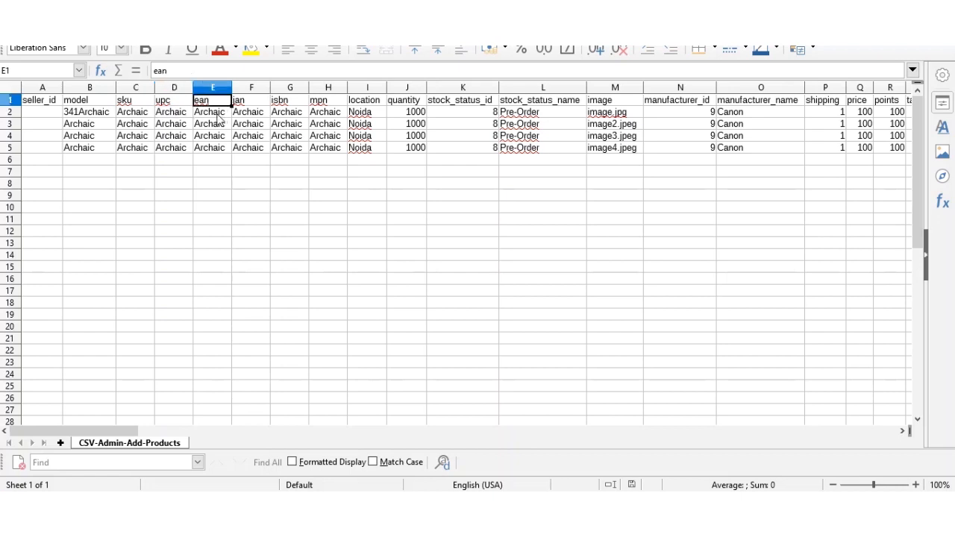
pyautogui.click(219, 119)
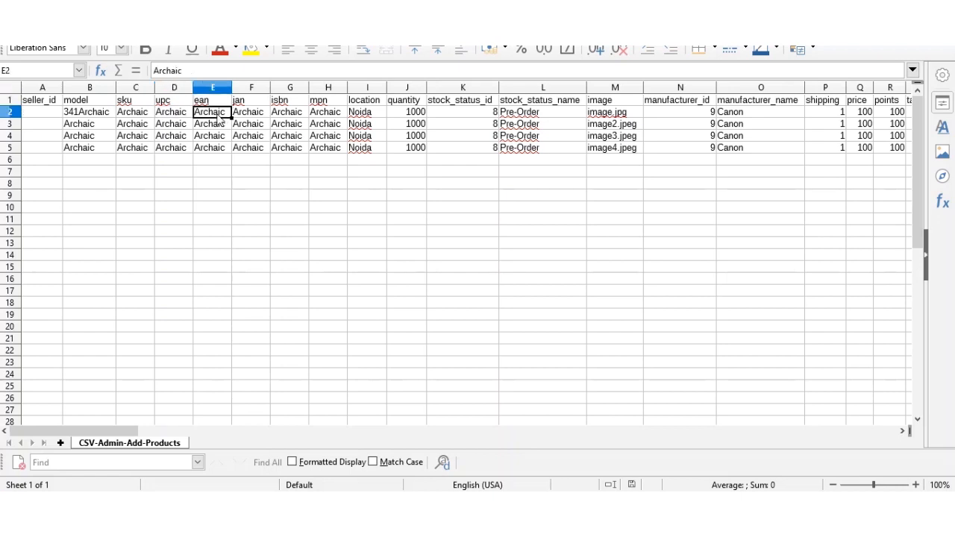
pyautogui.click(257, 115)
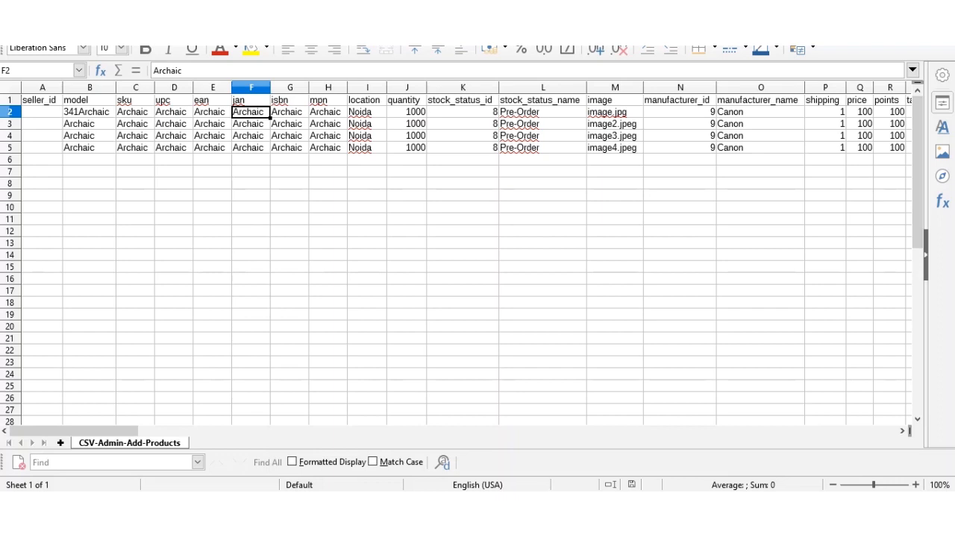
# - Review the Location and Price fields on the product page and find the price column in the CSV spreadsheet
pyautogui.hotkey('alt', 'Tab')
pyautogui.click(226, 374)
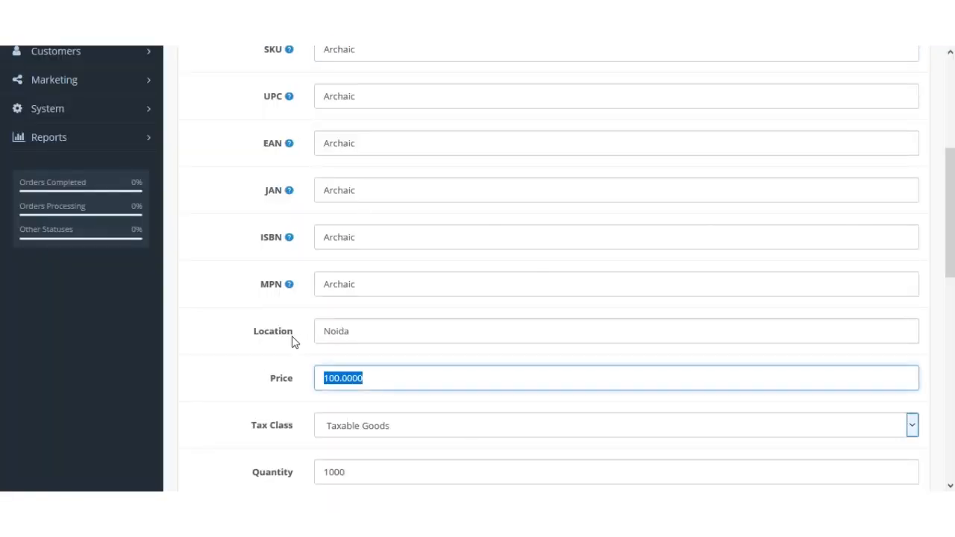
pyautogui.click(230, 333)
pyautogui.scroll(-3, 410, 152)
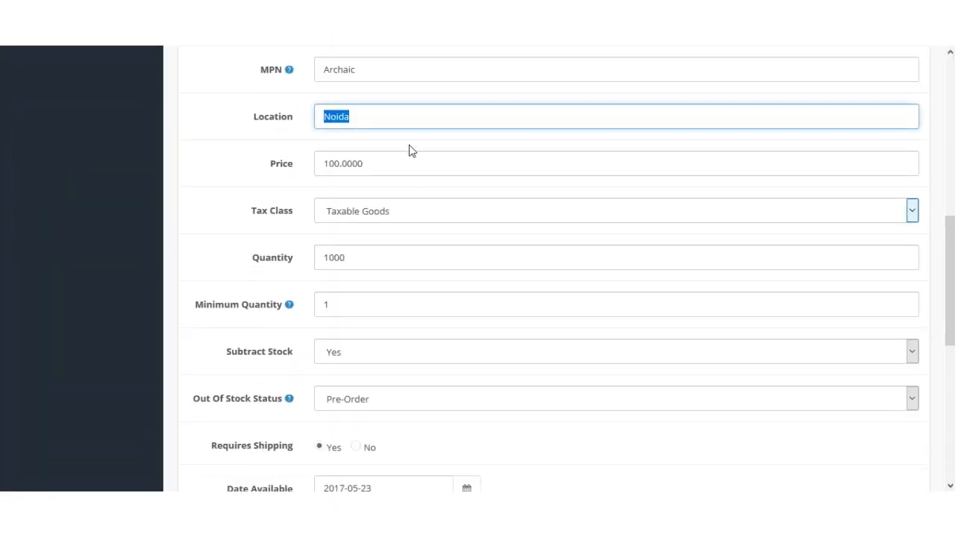
pyautogui.click(367, 117)
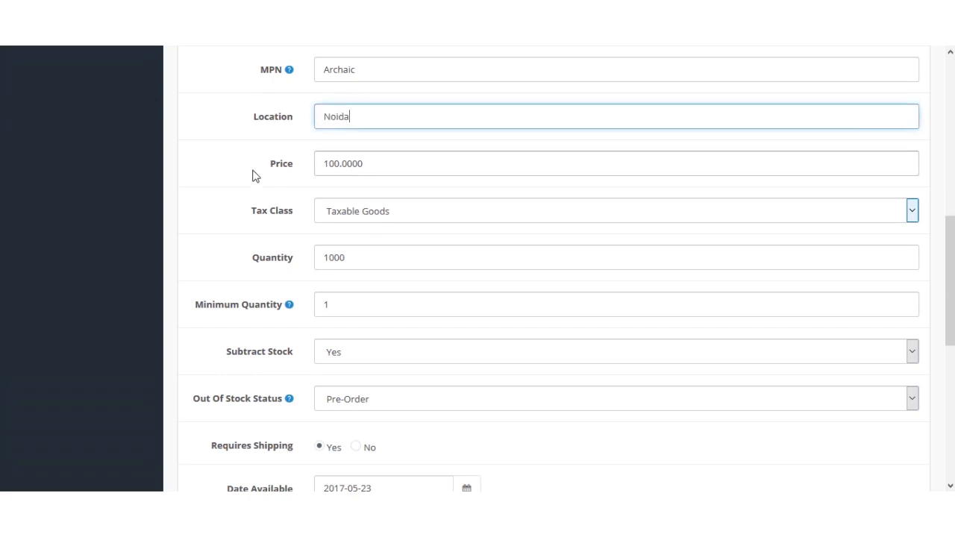
pyautogui.hotkey('alt', 'Tab')
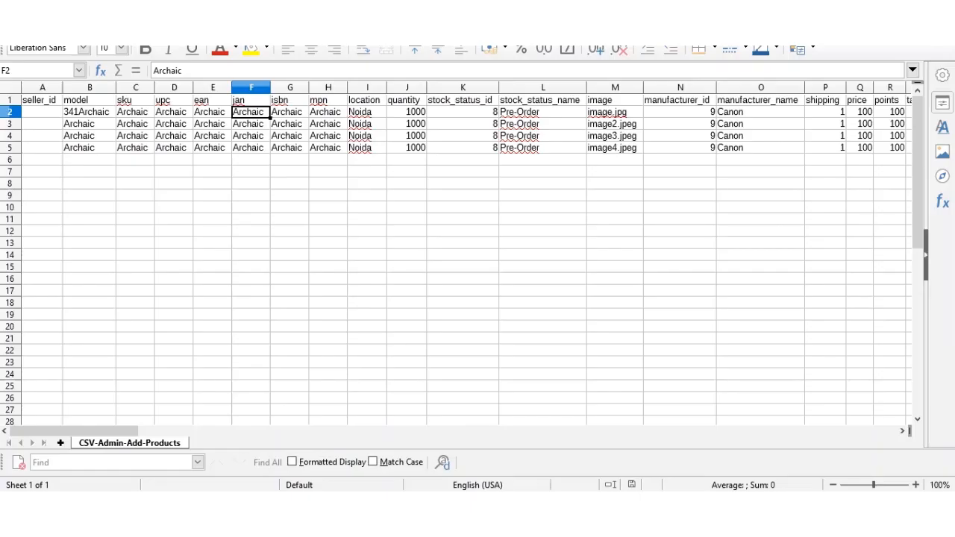
pyautogui.click(860, 105)
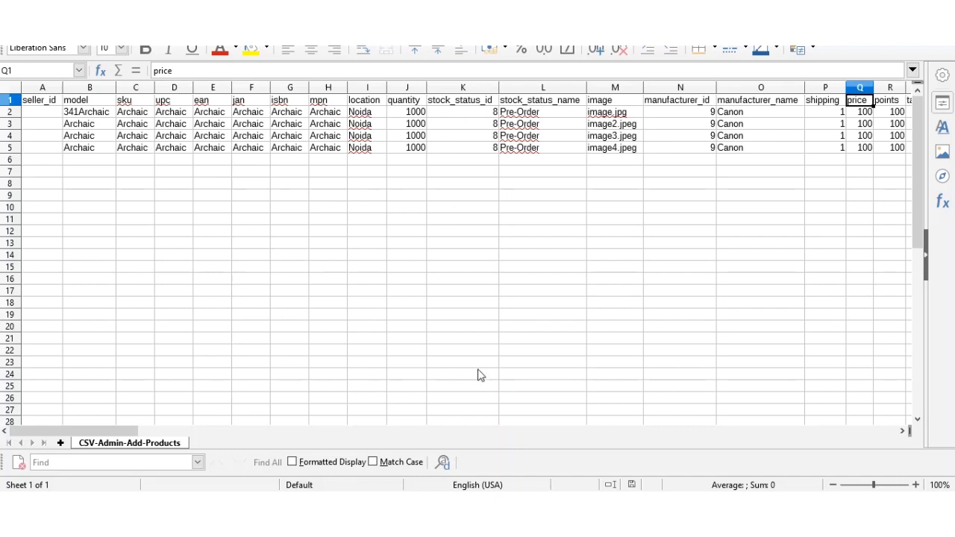
# - Compare the product page's Requires Shipping setting with the first product's shipping entry in the CSV spreadsheet
pyautogui.hotkey('alt', 'Tab')
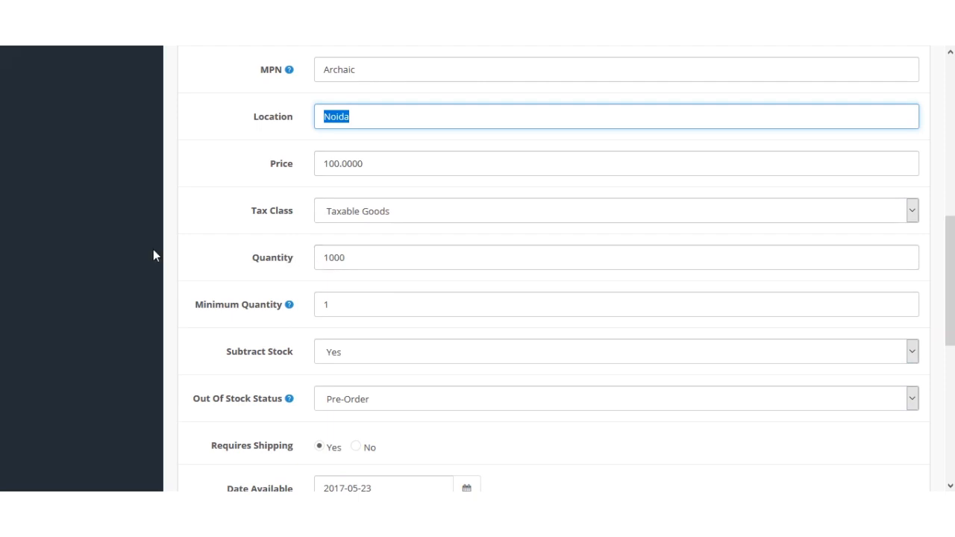
pyautogui.scroll(-2, 252, 380)
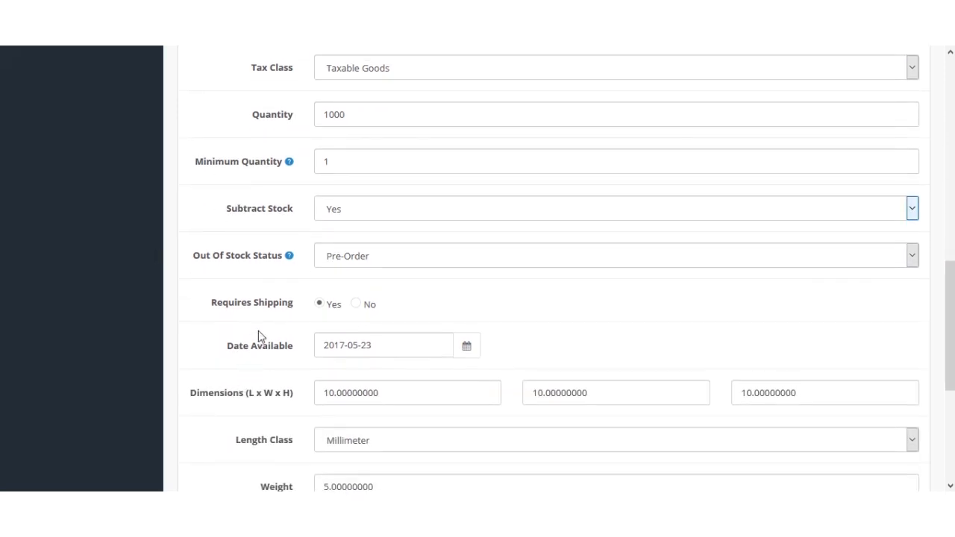
pyautogui.moveTo(224, 306); pyautogui.dragTo(294, 313)
pyautogui.click(293, 325)
pyautogui.hotkey('alt', 'Tab')
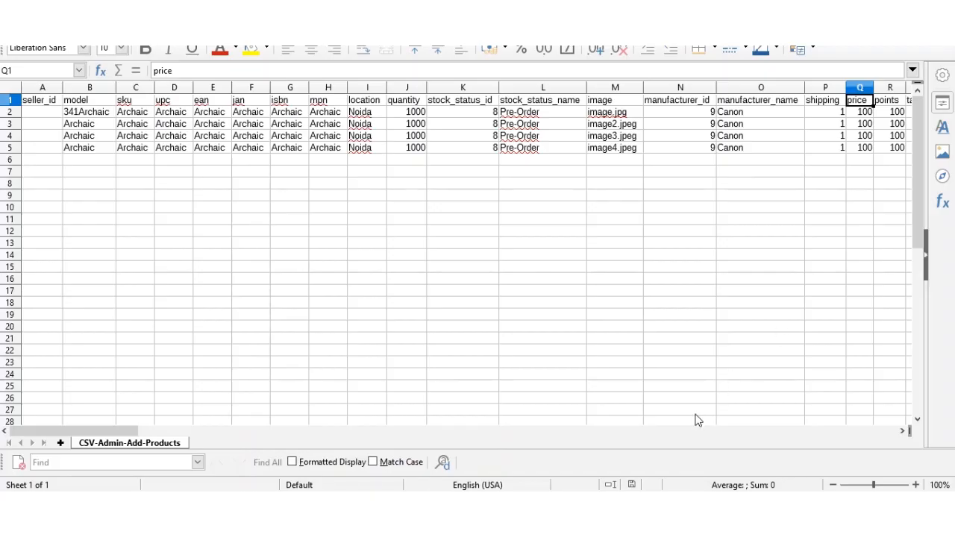
pyautogui.moveTo(122, 431); pyautogui.dragTo(214, 442)
pyautogui.click(273, 105)
pyautogui.click(273, 125)
pyautogui.click(275, 115)
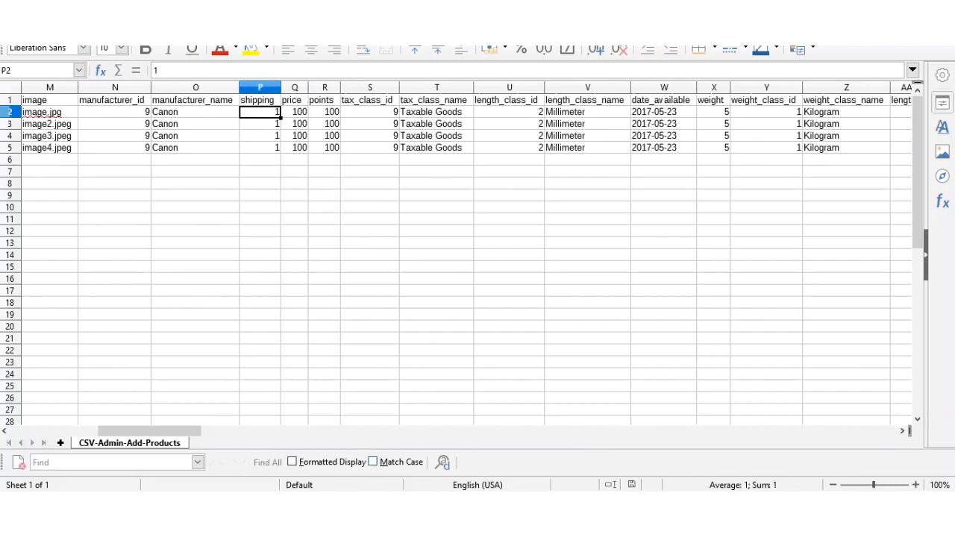
# - Examine the first product's model through mpn entries and its stock_status_id in the CSV spreadsheet
pyautogui.moveTo(198, 431); pyautogui.dragTo(112, 432)
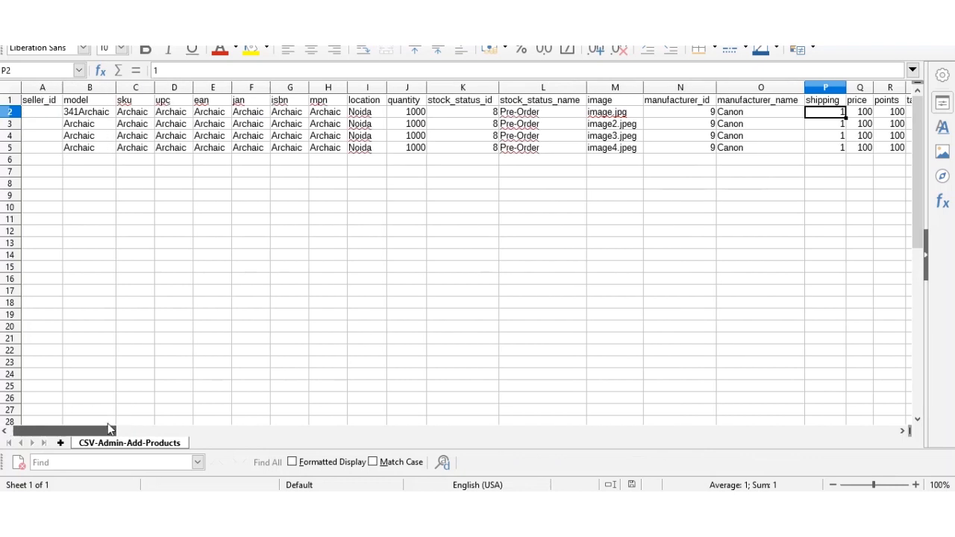
pyautogui.moveTo(84, 114); pyautogui.dragTo(345, 119)
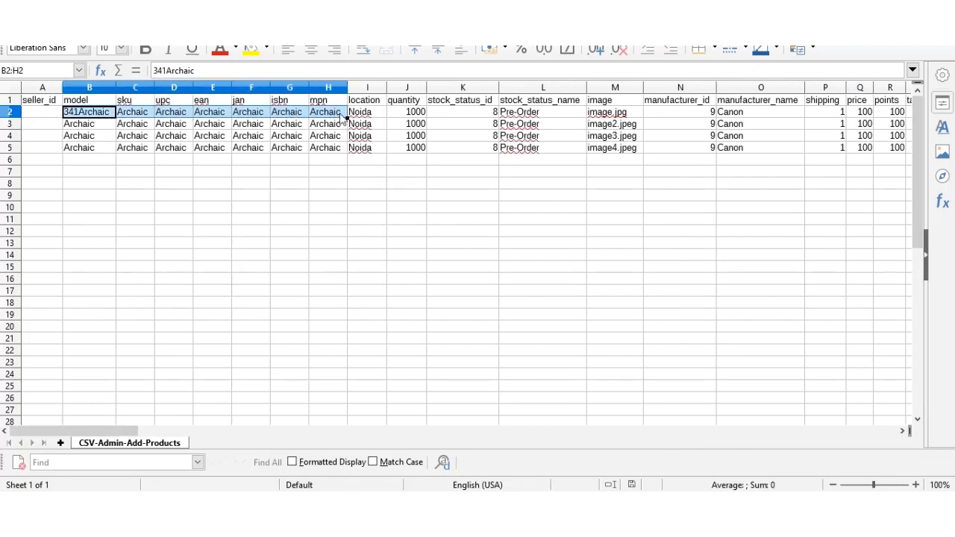
pyautogui.click(477, 118)
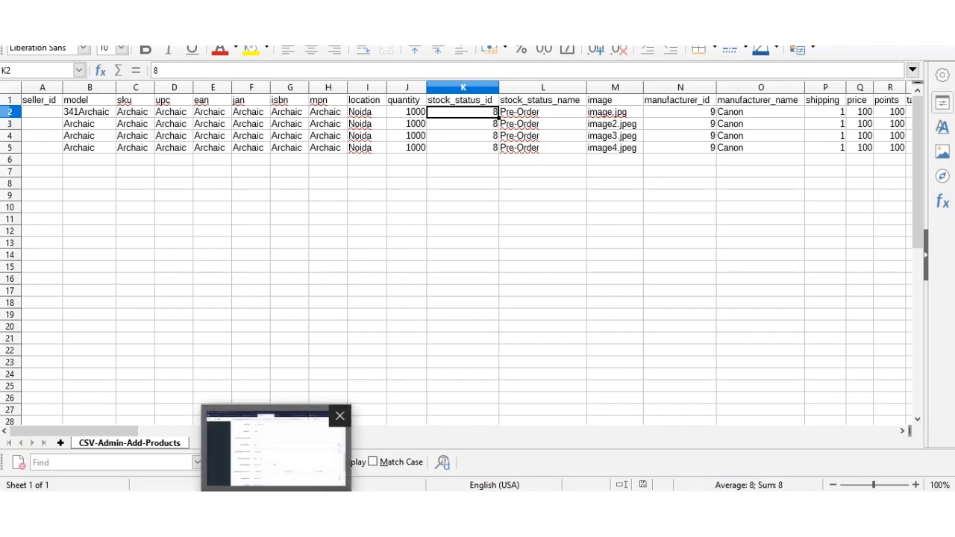
# - Return to the browser and open the Get Id section of the Mass Upload uploads page
pyautogui.click(276, 448)
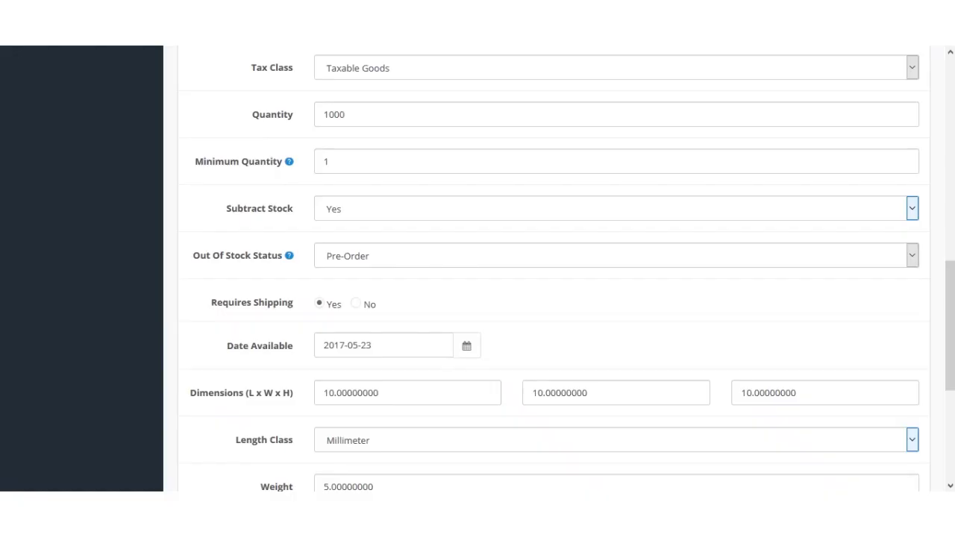
pyautogui.scroll(9, 156, 331)
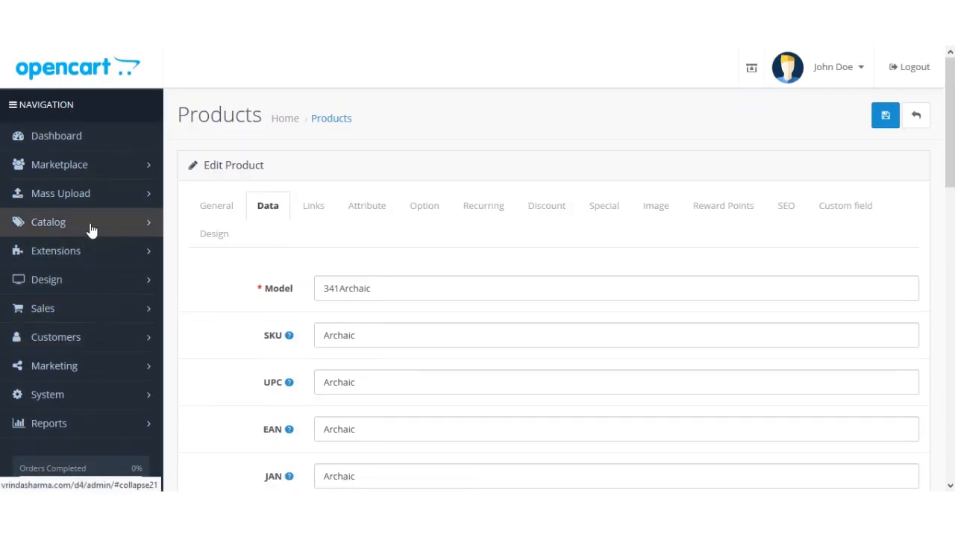
pyautogui.click(103, 195)
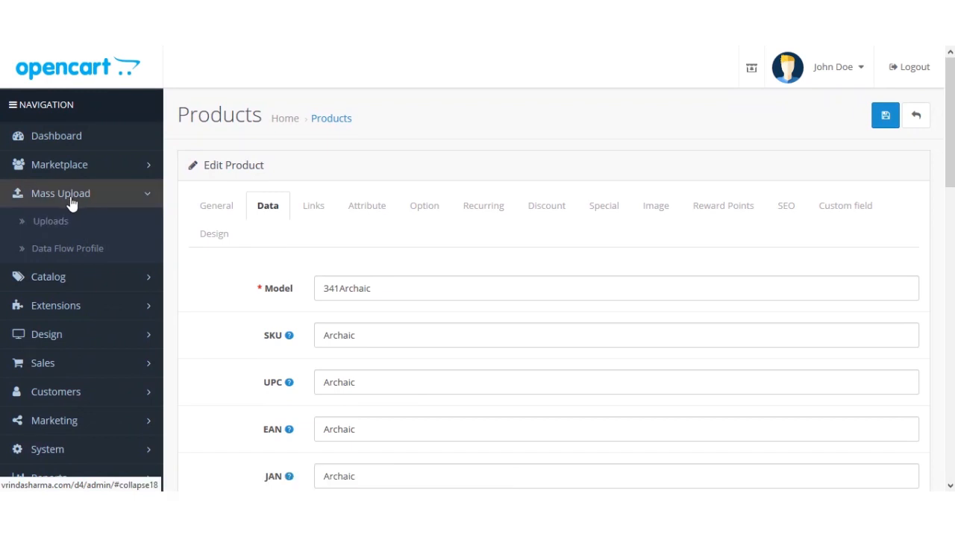
pyautogui.click(65, 228)
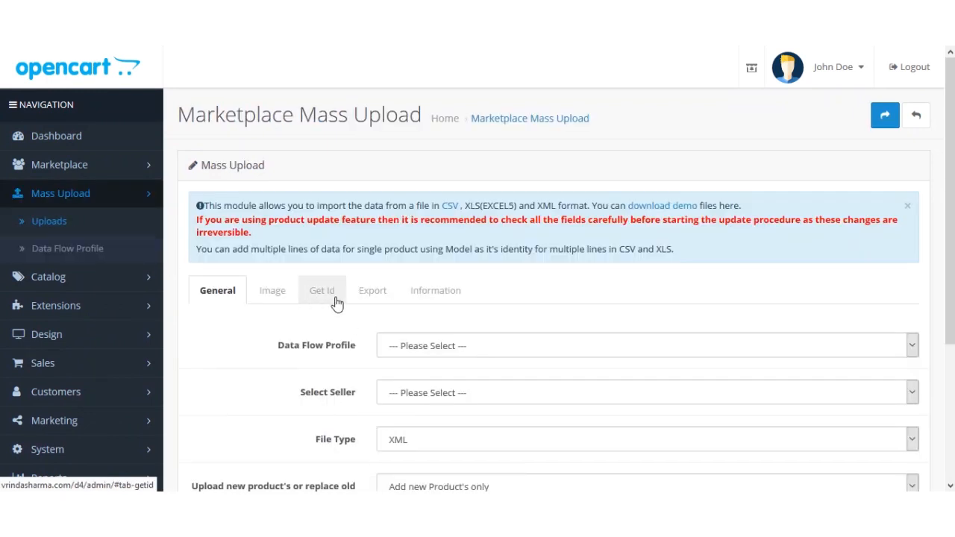
pyautogui.click(312, 293)
pyautogui.scroll(-2, 316, 343)
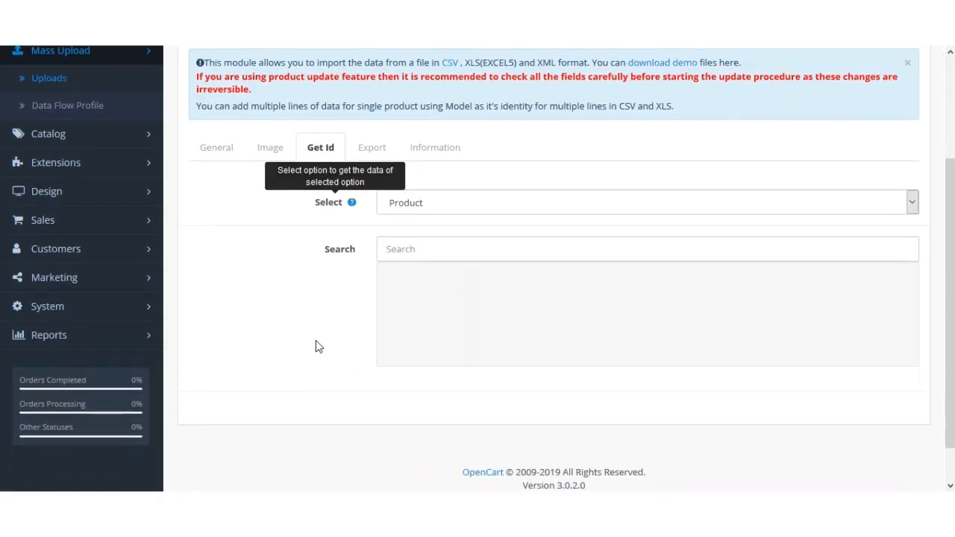
pyautogui.scroll(1, 328, 374)
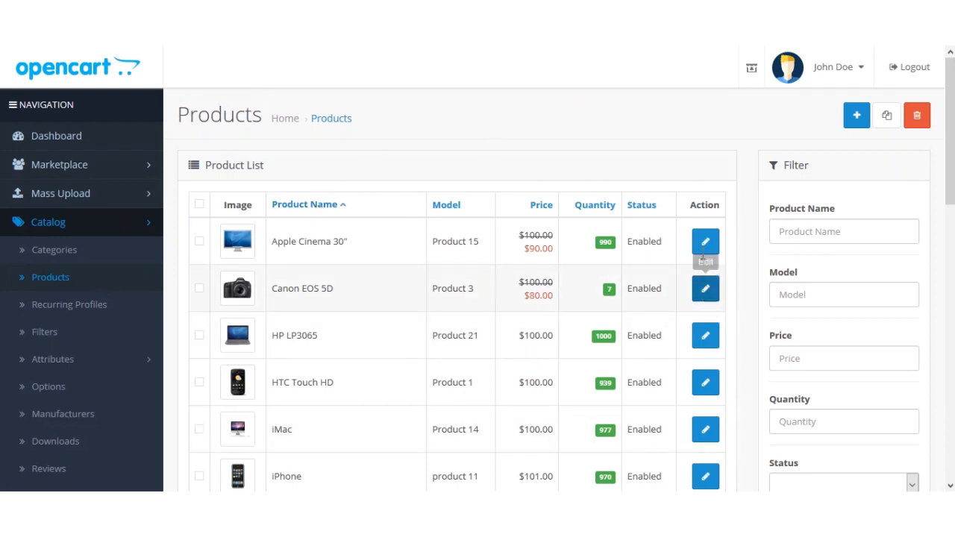
# - Open the Apple Cinema 30" product for editing and display its data fields around Out Of Stock Status
pyautogui.click(704, 243)
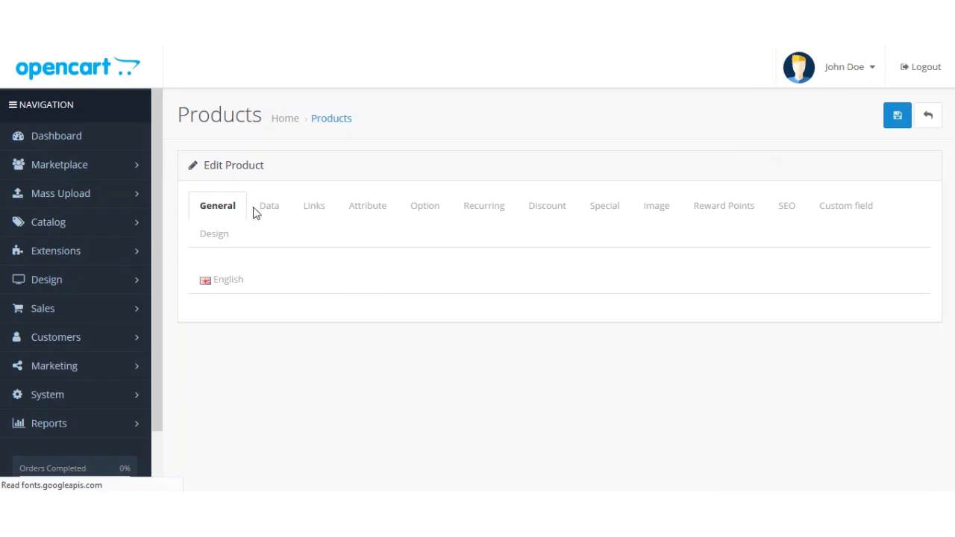
pyautogui.scroll(-2, 315, 343)
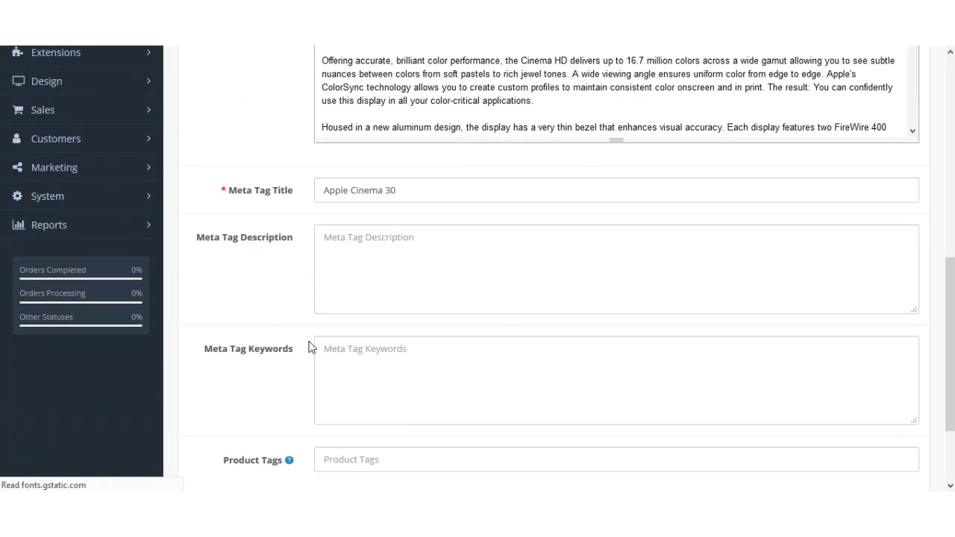
pyautogui.scroll(10, 309, 343)
pyautogui.click(269, 206)
pyautogui.scroll(-8, 290, 299)
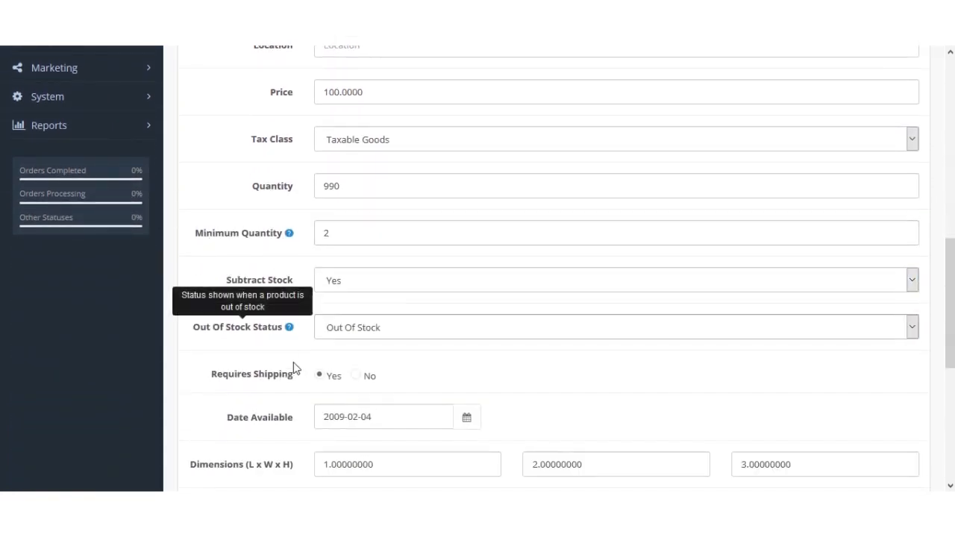
pyautogui.scroll(-2, 284, 348)
# - Inspect the Out Of Stock Status field and its available options, leaving the selection as it is
pyautogui.moveTo(198, 191)
pyautogui.moveTo(198, 191); pyautogui.dragTo(293, 188)
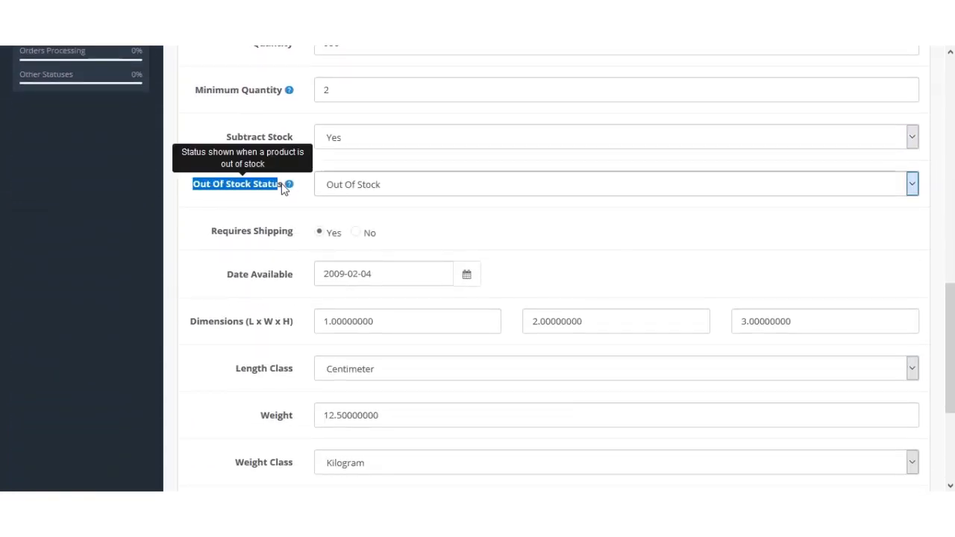
pyautogui.click(269, 191)
pyautogui.moveTo(207, 188); pyautogui.dragTo(263, 190)
pyautogui.click(384, 185)
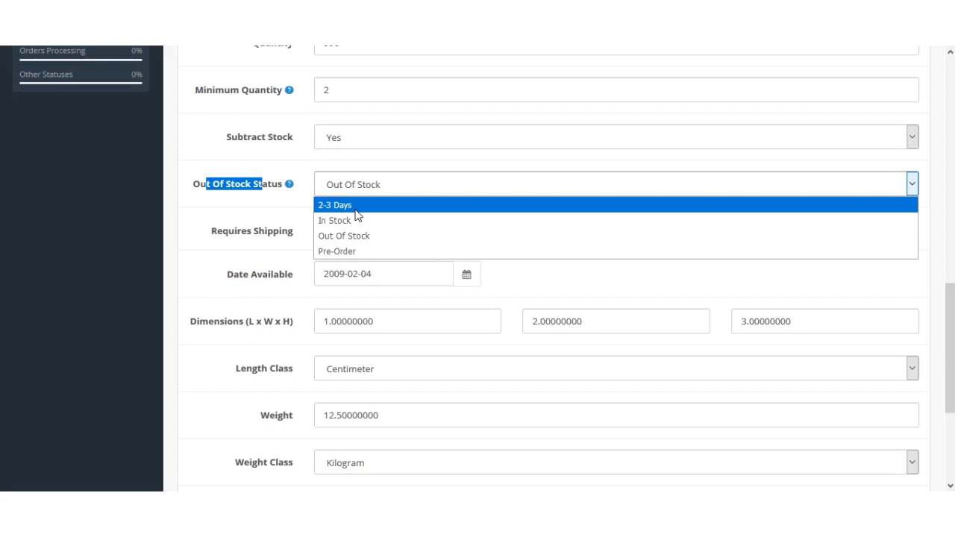
pyautogui.click(298, 217)
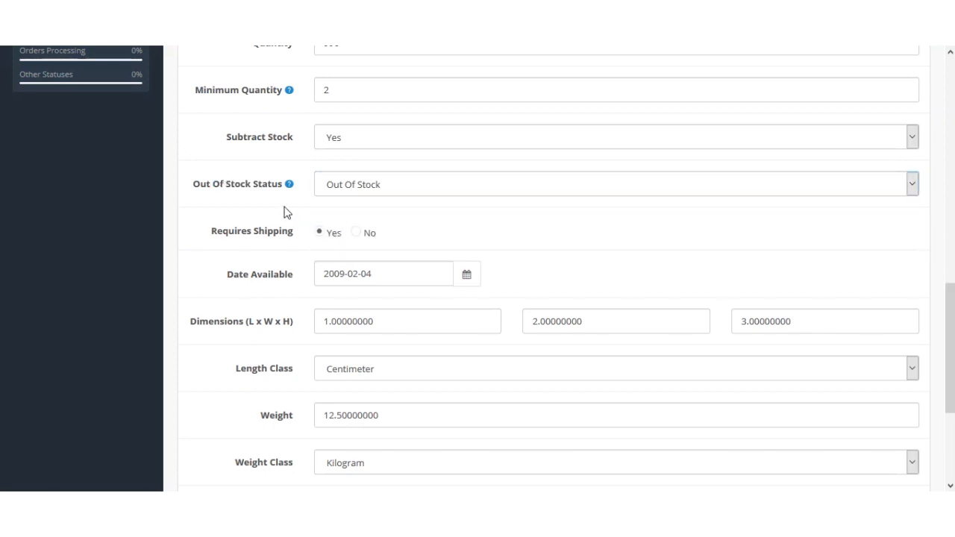
# - Recheck the CSV's stock_status_id entry and look up the Stock Status IDs in the Get Id section of Mass Upload
pyautogui.hotkey('alt', 'Tab')
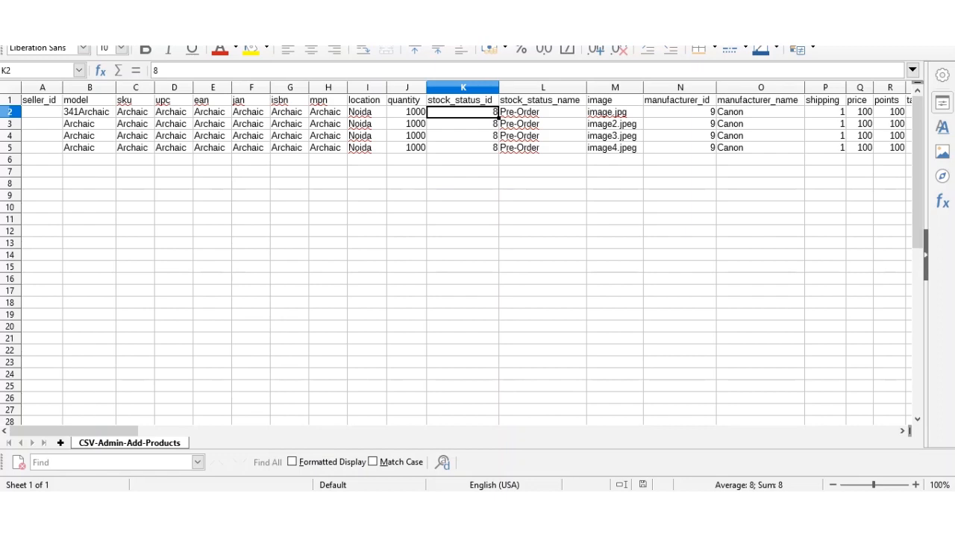
pyautogui.moveTo(276, 515)
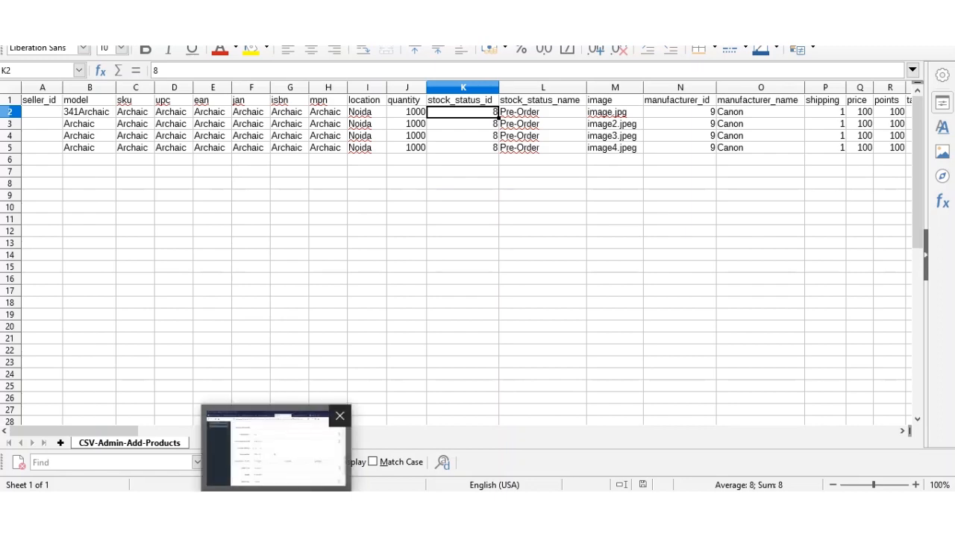
pyautogui.click(276, 515)
pyautogui.scroll(5, 206, 220)
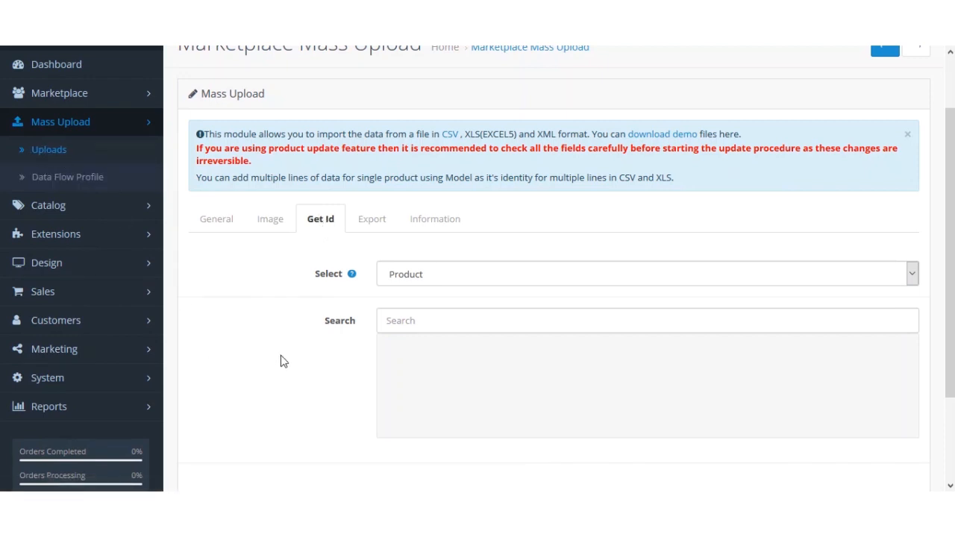
pyautogui.click(478, 277)
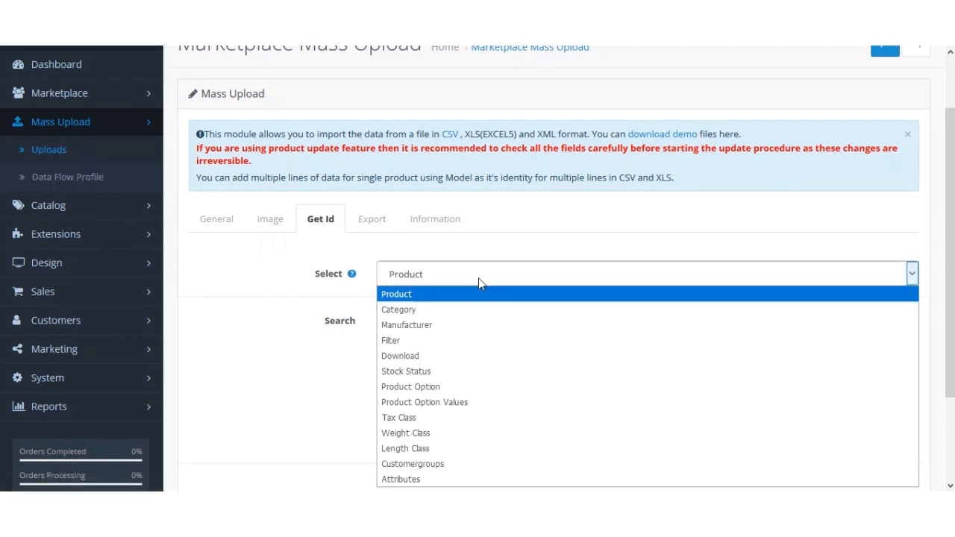
pyautogui.click(454, 372)
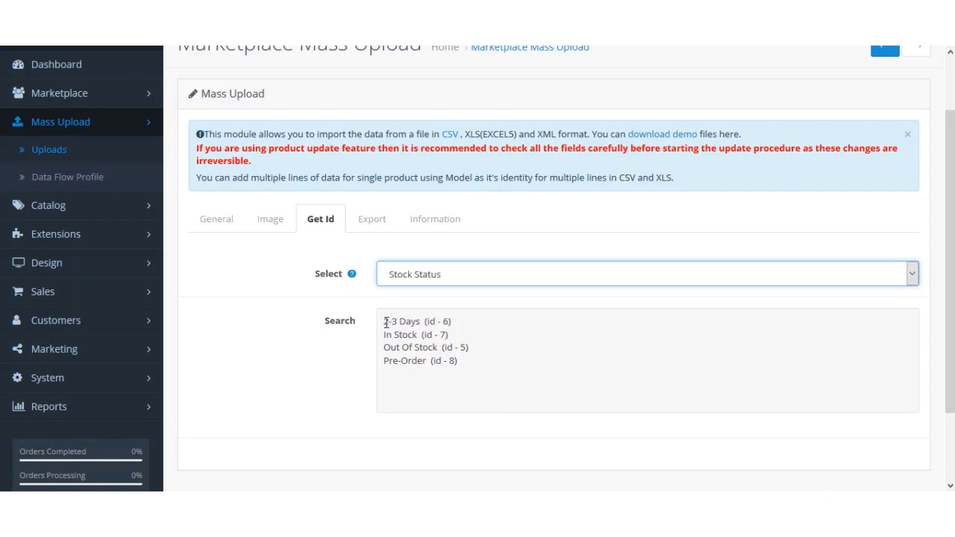
pyautogui.moveTo(421, 322); pyautogui.dragTo(383, 322)
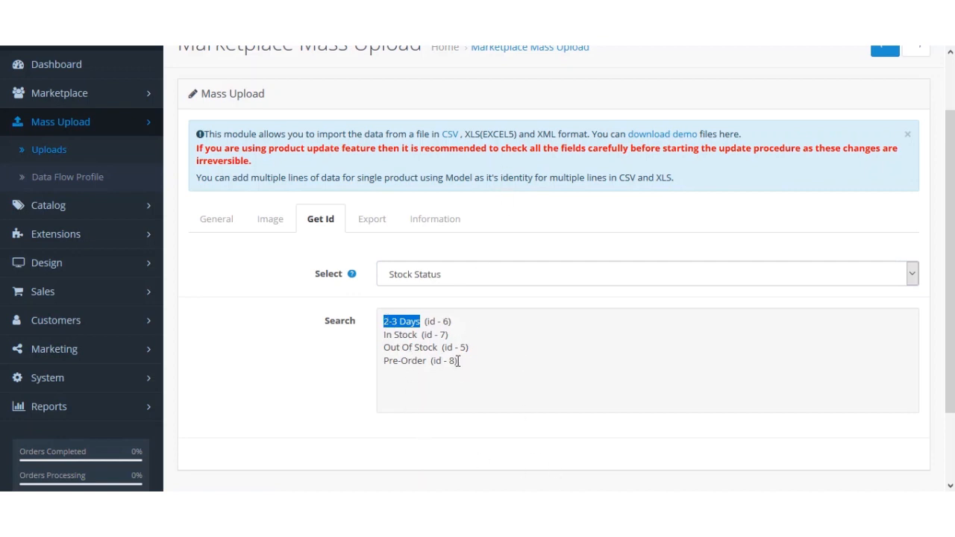
# - Compare the Pre-Order stock status ID and name in Get Id with the CSV's stock_status_id and stock_status_name columns
pyautogui.moveTo(456, 361); pyautogui.dragTo(449, 361)
pyautogui.click(624, 504)
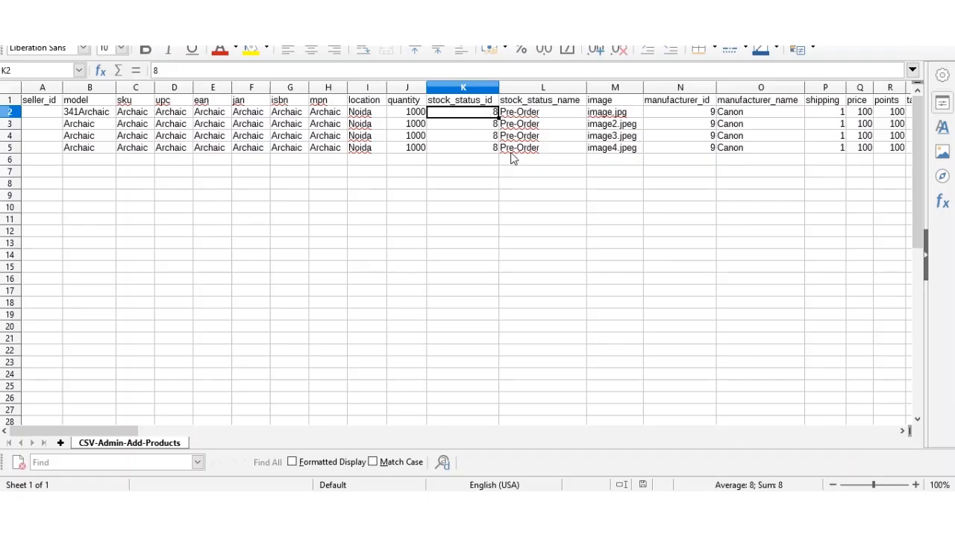
pyautogui.click(547, 104)
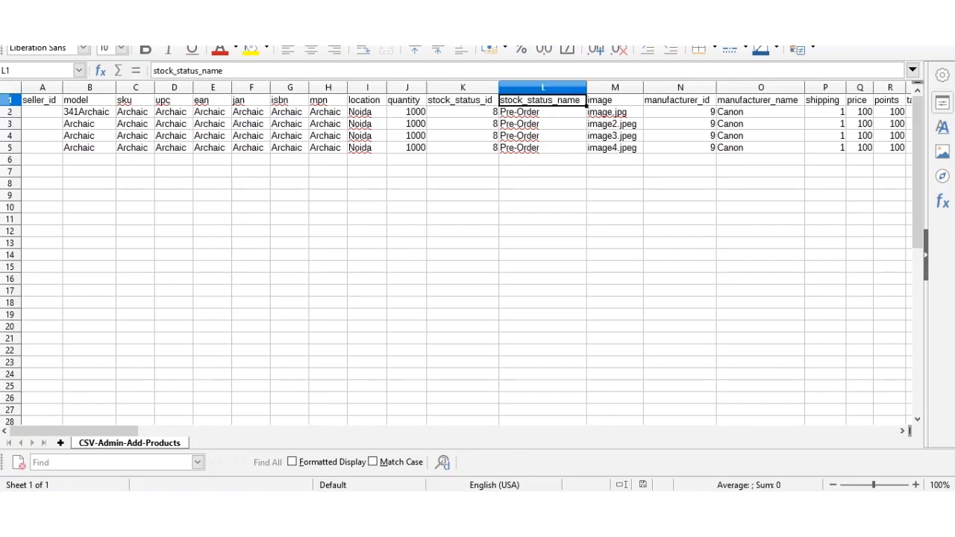
pyautogui.hotkey('alt', 'Tab')
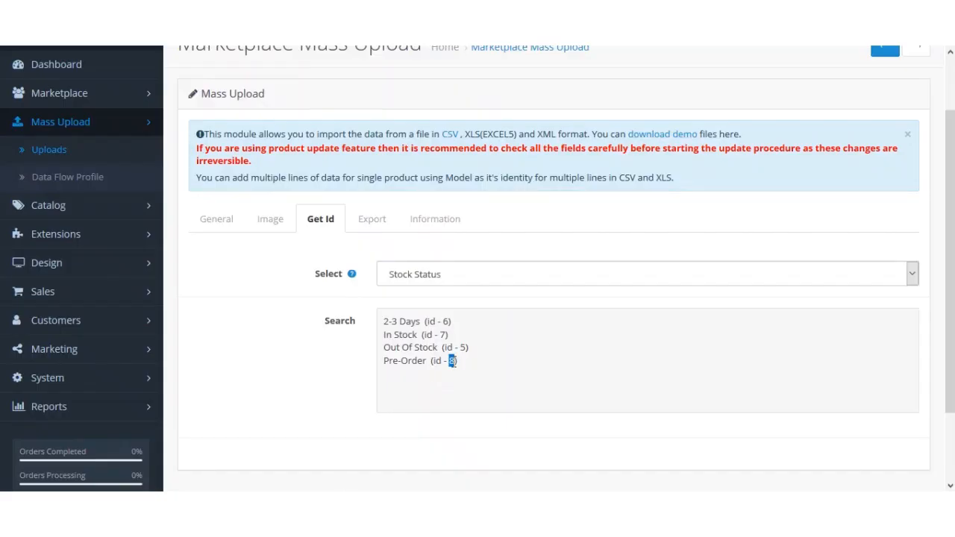
pyautogui.moveTo(388, 361); pyautogui.dragTo(427, 361)
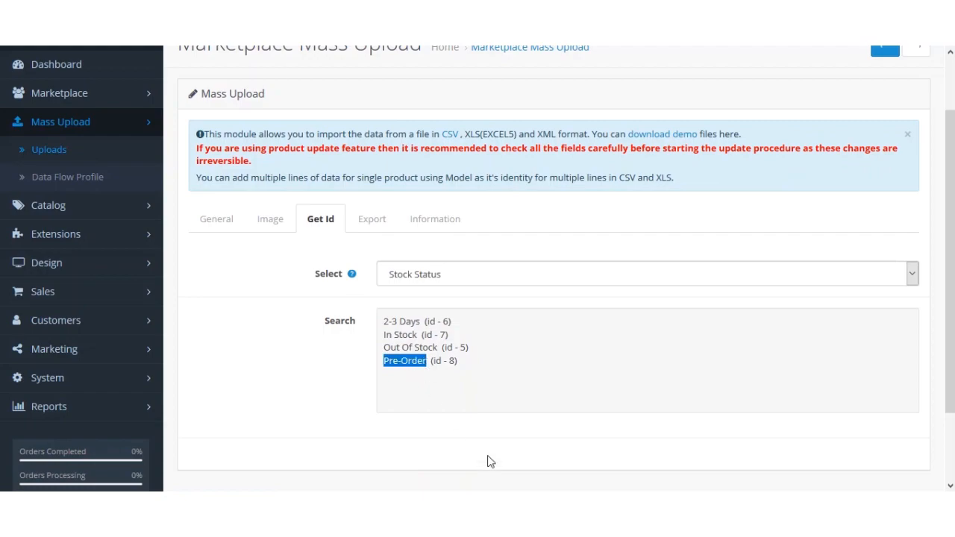
pyautogui.hotkey('alt', 'Tab')
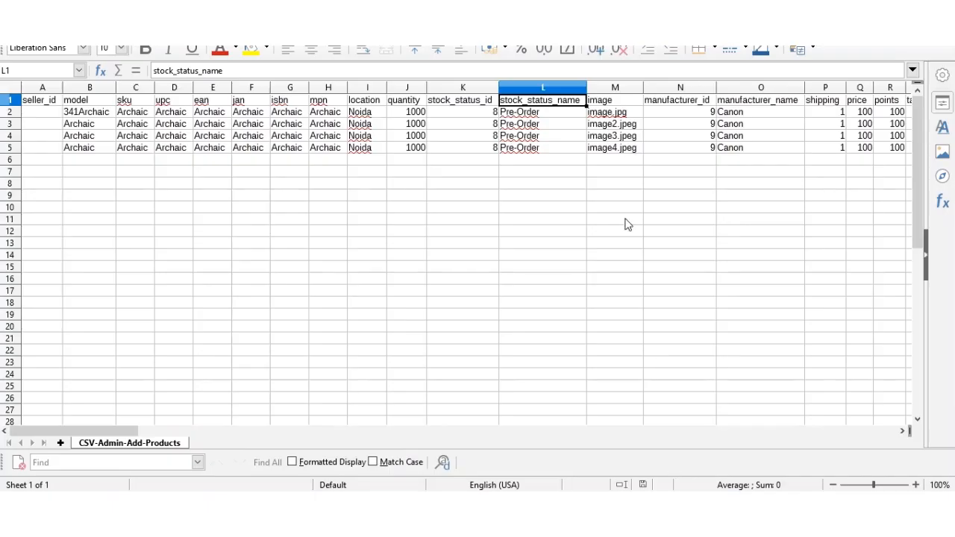
pyautogui.click(551, 116)
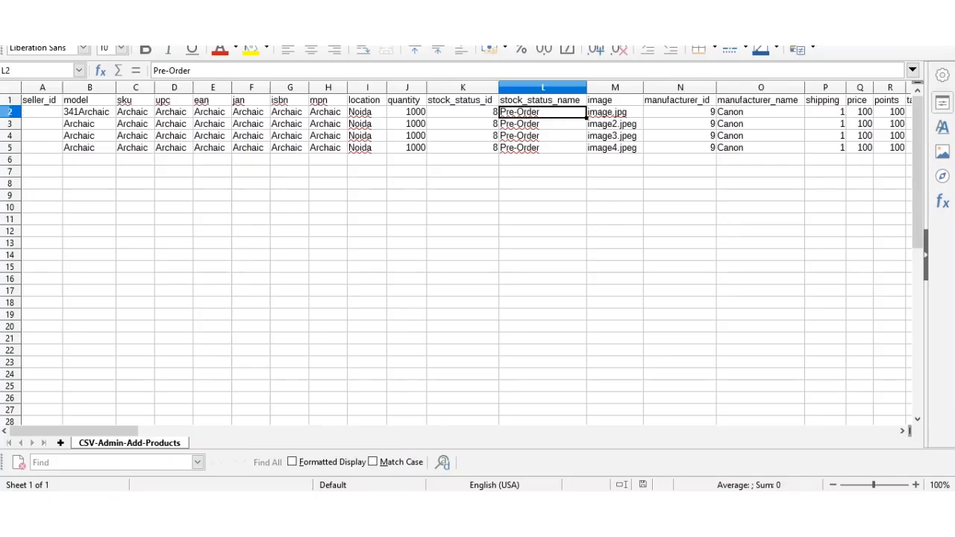
# - Look up the In Stock ID in Get Id and set the first product's stock_status_id in the CSV to 7
pyautogui.hotkey('alt', 'Tab')
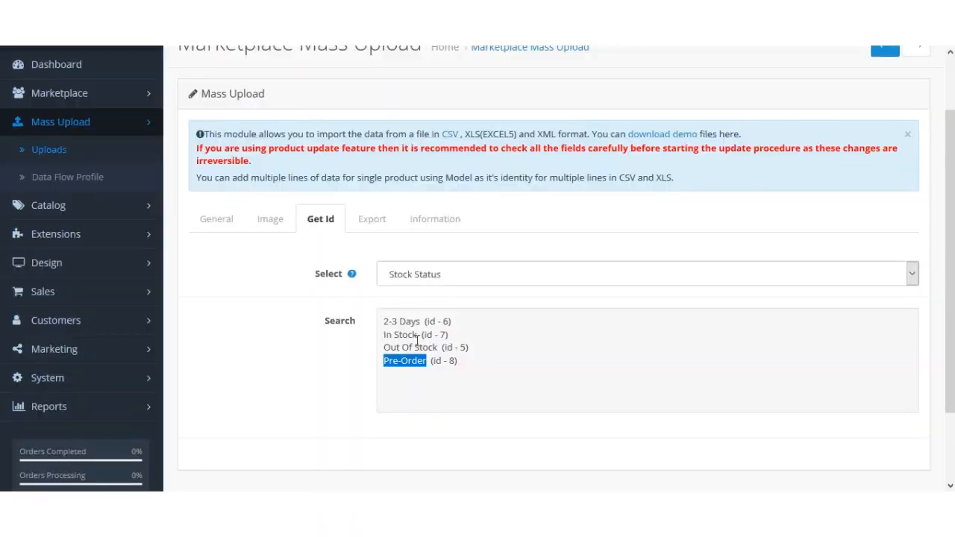
pyautogui.moveTo(437, 335); pyautogui.dragTo(446, 336)
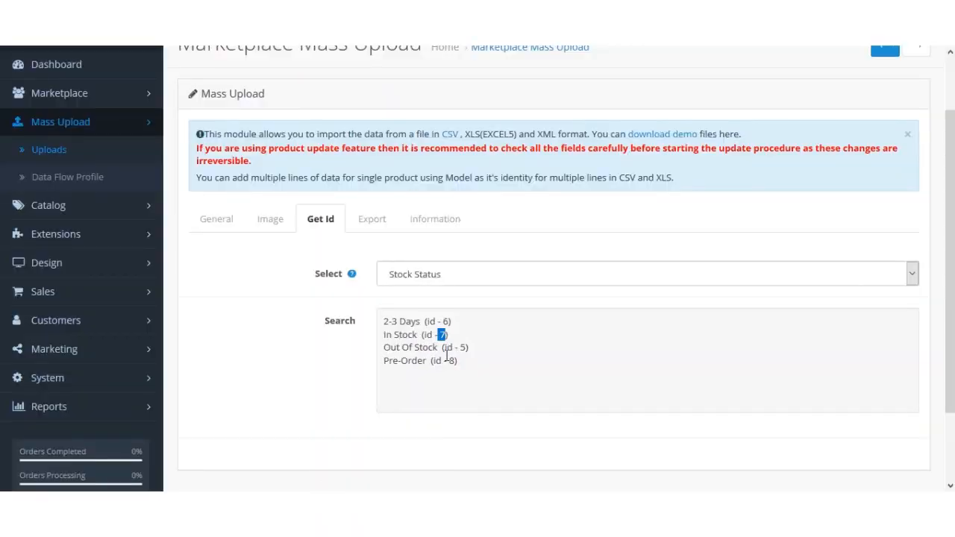
pyautogui.hotkey('alt', 'Tab')
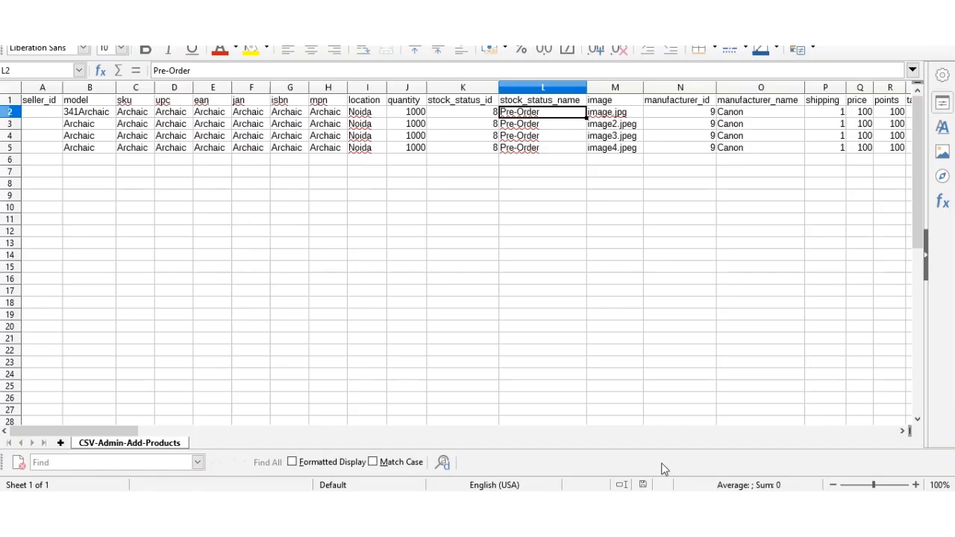
pyautogui.click(491, 117)
pyautogui.write('7')
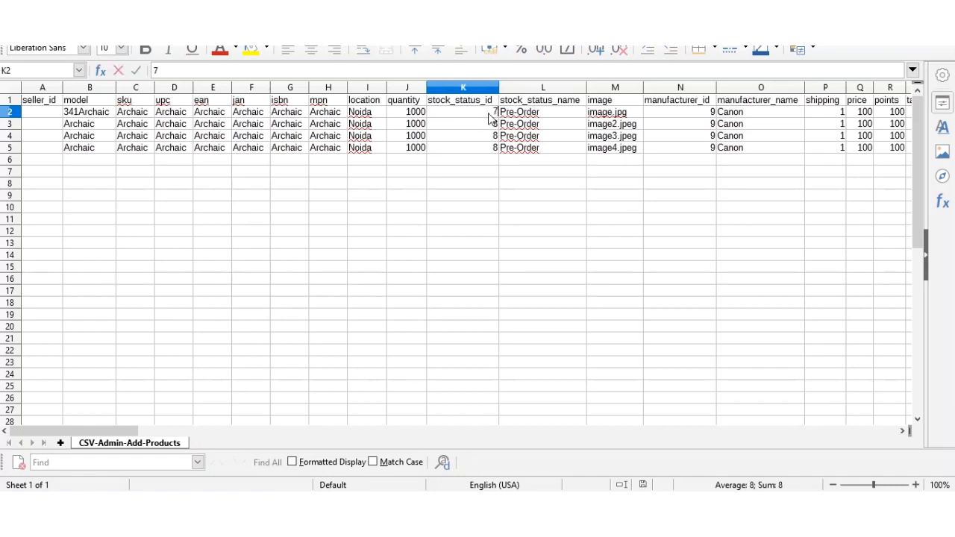
pyautogui.click(560, 114)
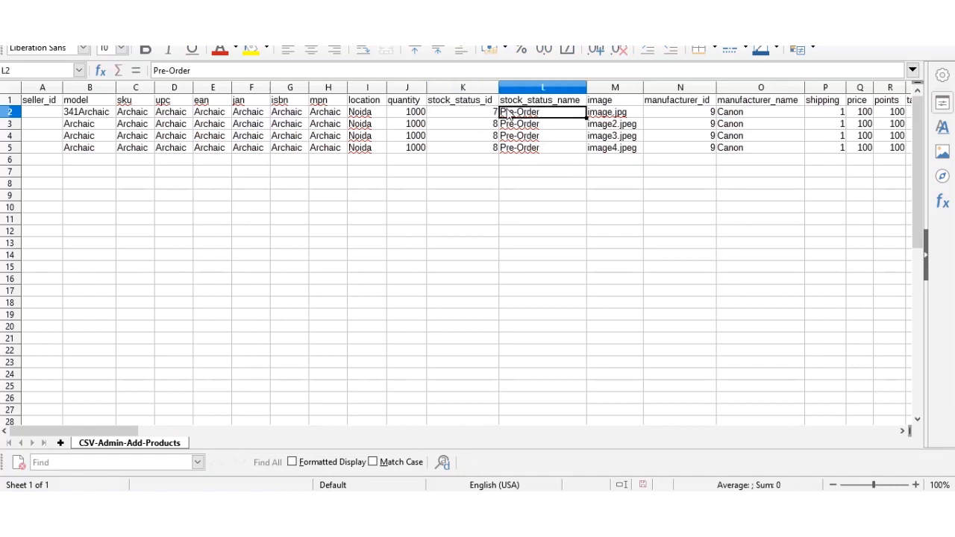
# - Recheck the In Stock entry's ID and name in Get Id against the CSV's stock_status_id column
pyautogui.hotkey('alt', 'Tab')
pyautogui.doubleClick(441, 334)
pyautogui.moveTo(418, 335); pyautogui.dragTo(380, 340)
pyautogui.hotkey('alt', 'Tab')
pyautogui.click(467, 102)
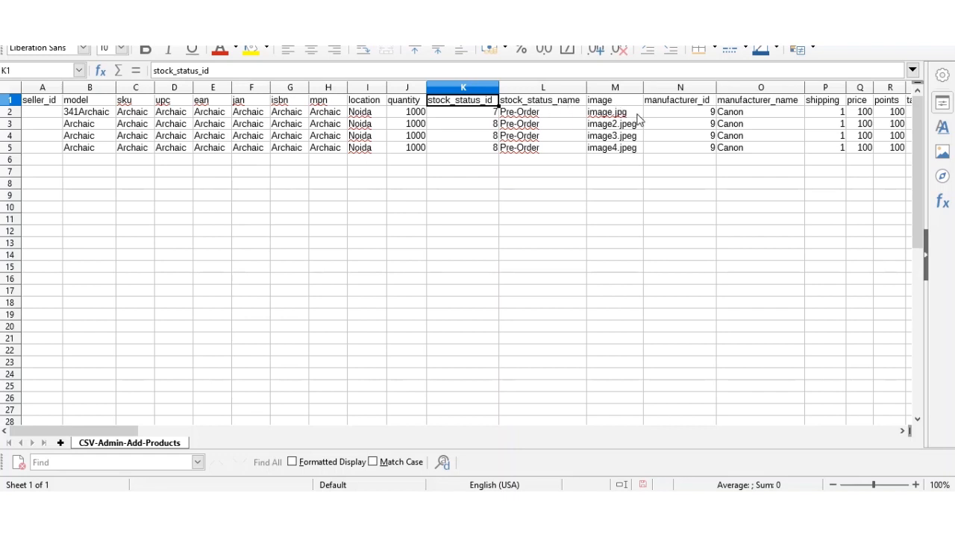
# - Find the manufacturer_id column in the CSV and look up the Manufacturer IDs in Get Id, including Apple's
pyautogui.click(693, 105)
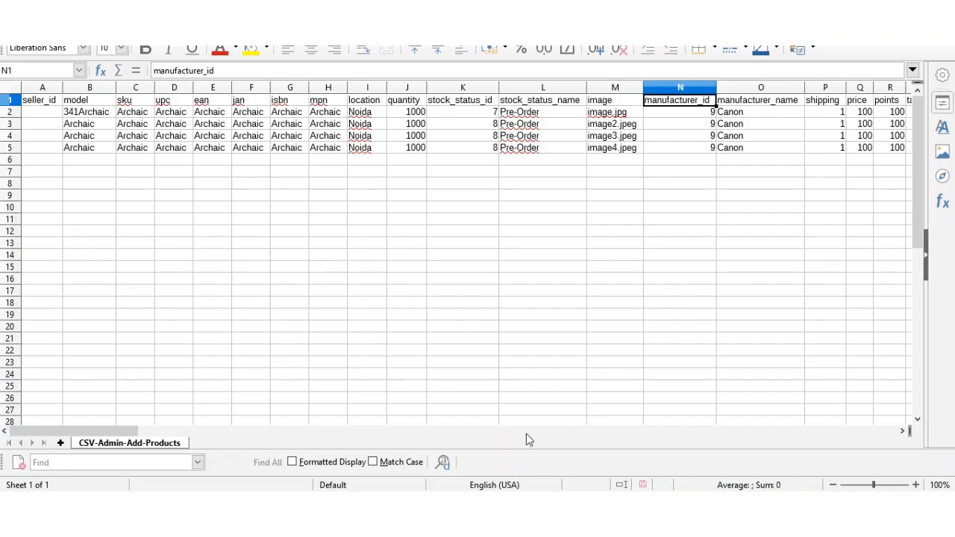
pyautogui.hotkey('alt', 'Tab')
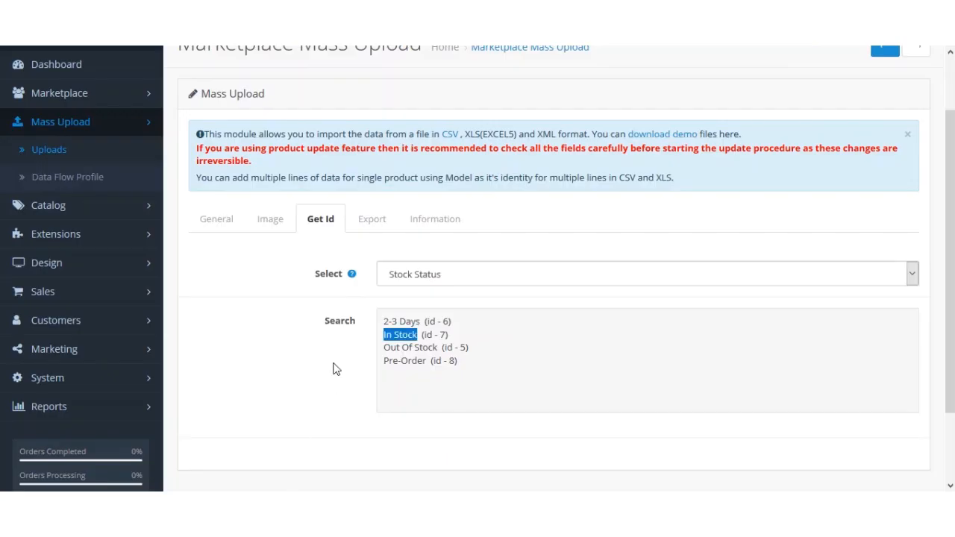
pyautogui.click(489, 279)
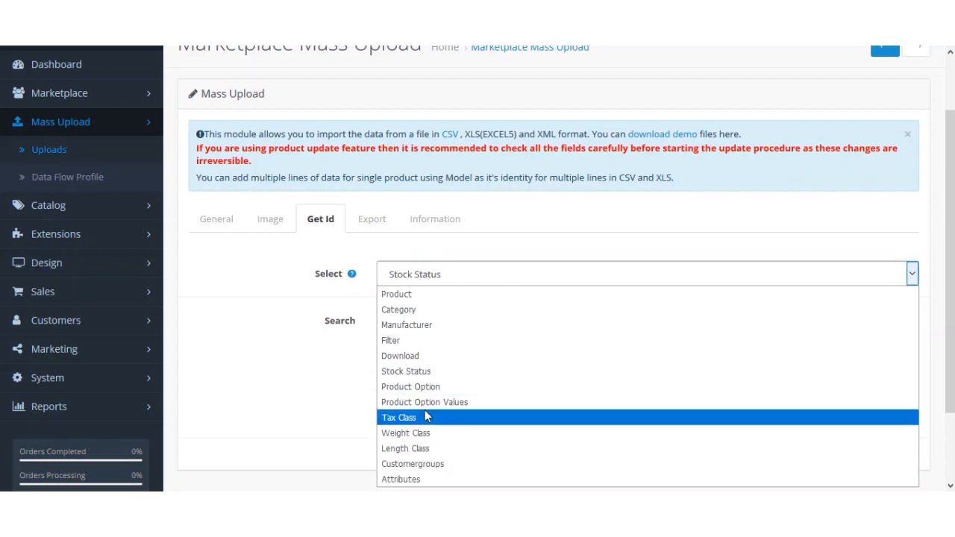
pyautogui.click(432, 325)
pyautogui.click(434, 322)
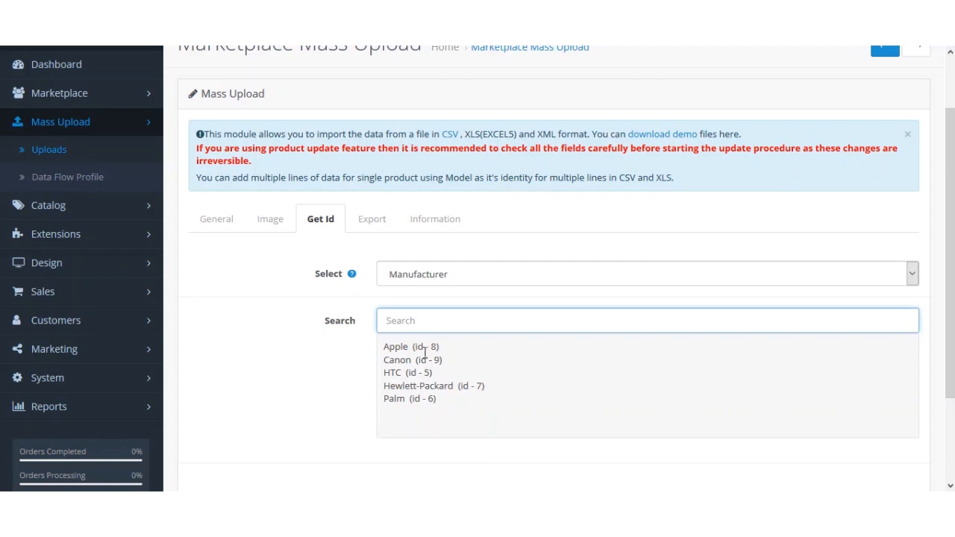
pyautogui.moveTo(431, 347); pyautogui.dragTo(438, 349)
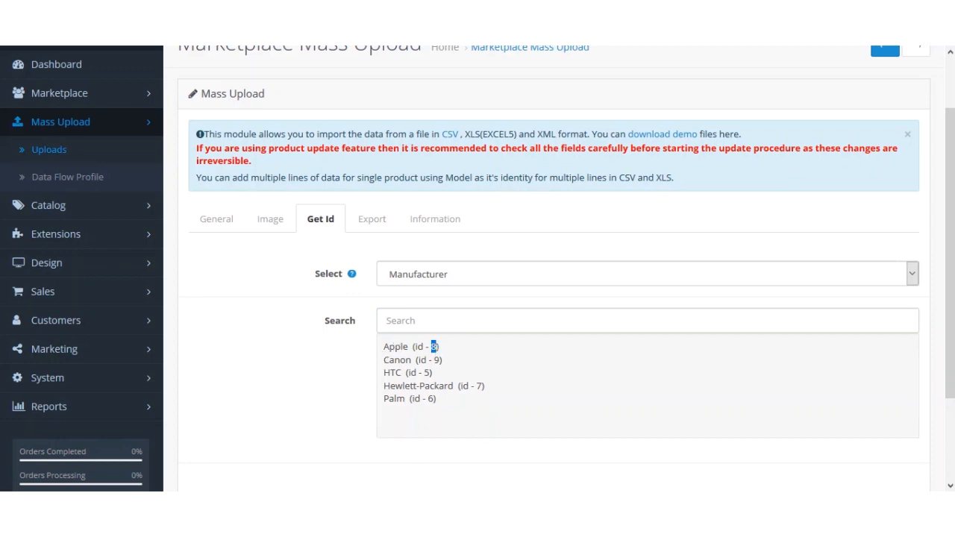
# - Copy the In Stock name from the Stock Status list in Get Id into the first product's stock_status_name cell
pyautogui.hotkey('alt', 'Tab')
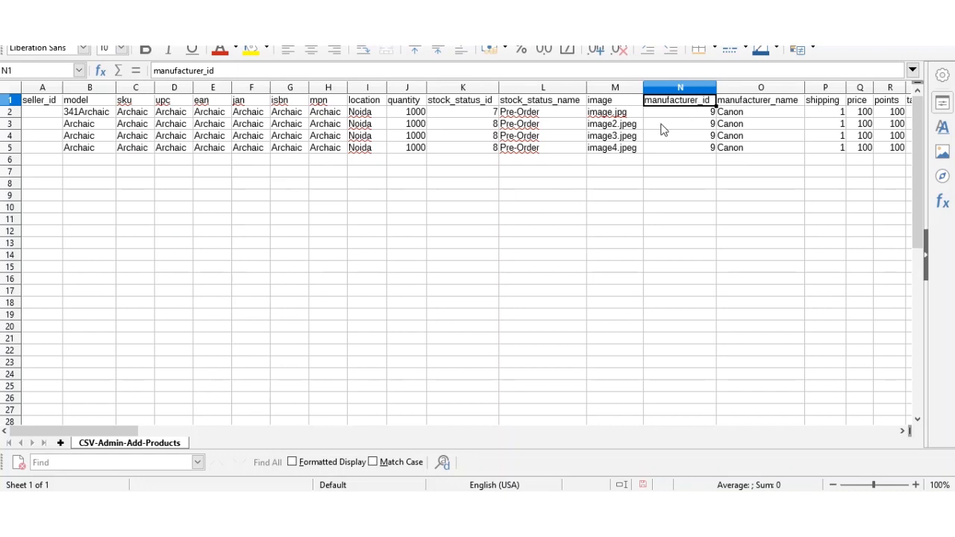
pyautogui.click(99, 113)
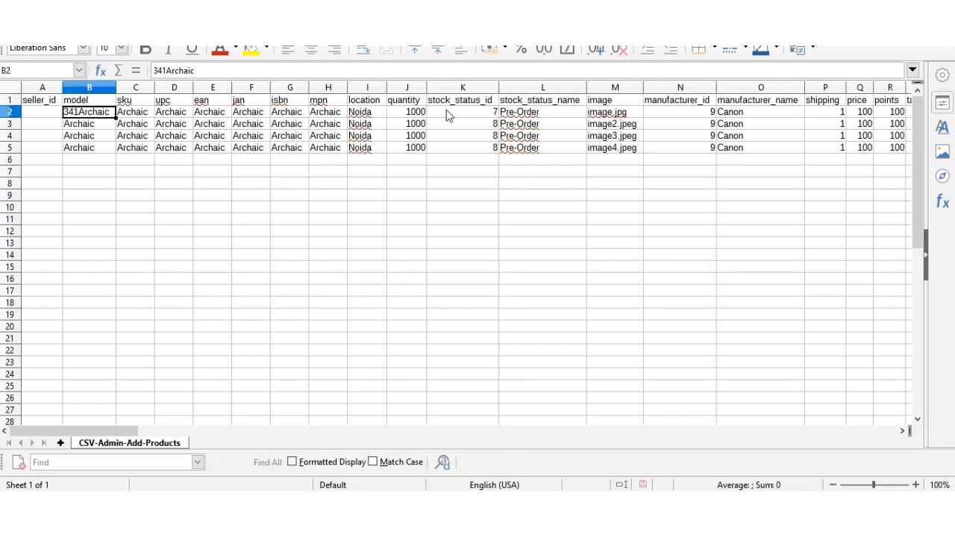
pyautogui.click(481, 115)
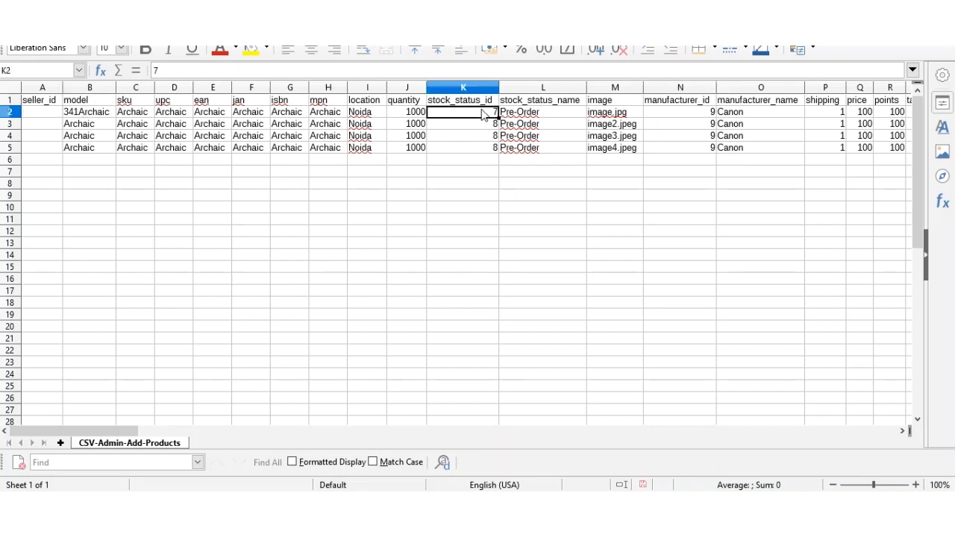
pyautogui.click(520, 116)
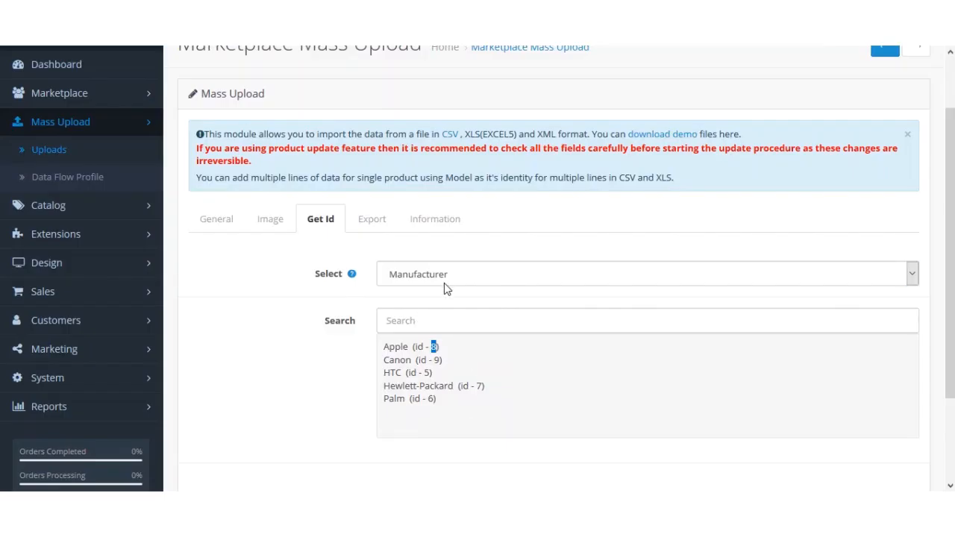
pyautogui.click(445, 282)
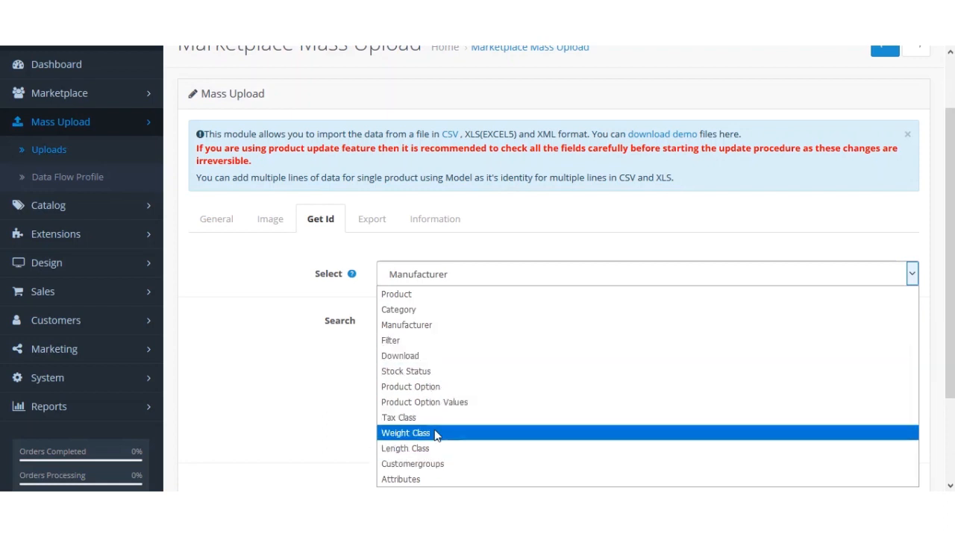
pyautogui.click(437, 373)
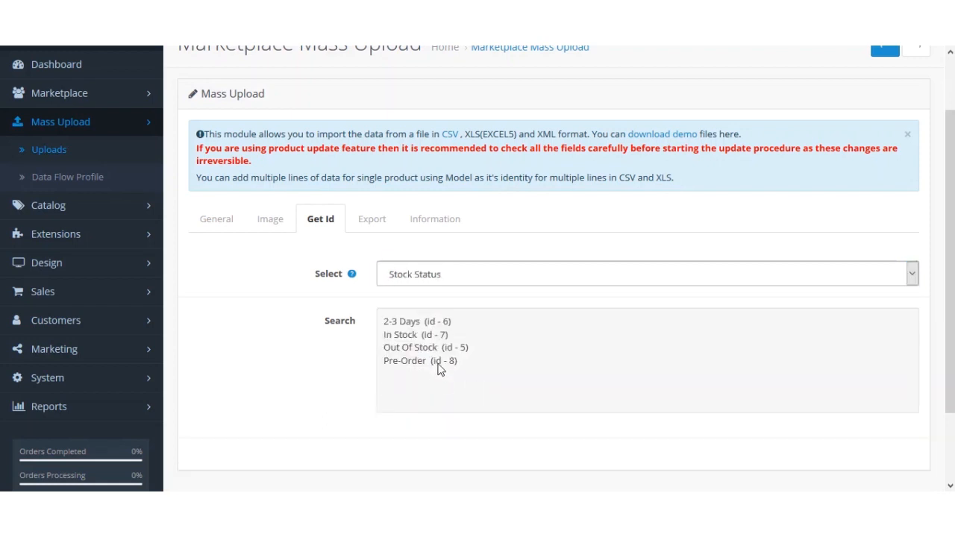
pyautogui.moveTo(416, 335); pyautogui.dragTo(371, 343)
pyautogui.hotkey('ctrl', 'c')
pyautogui.click(416, 335)
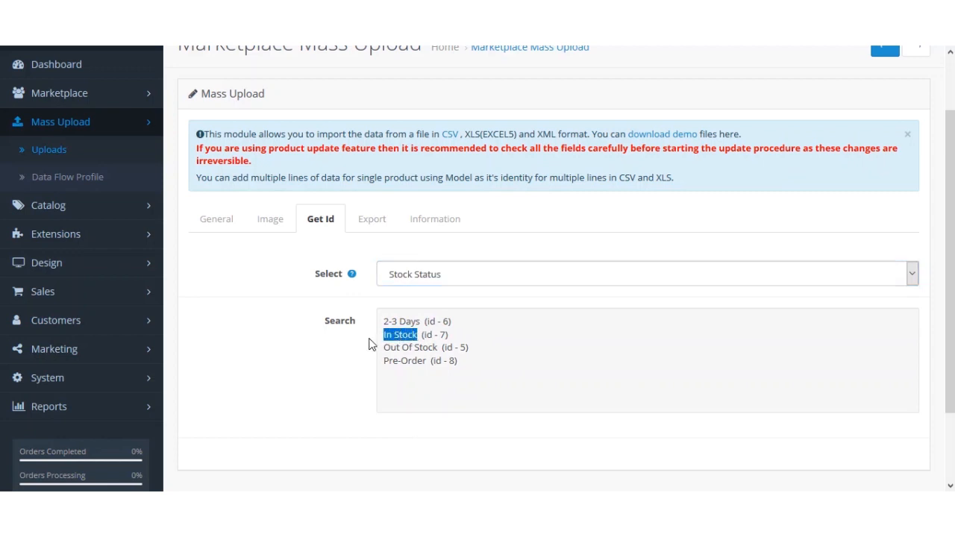
pyautogui.hotkey('alt', 'Tab')
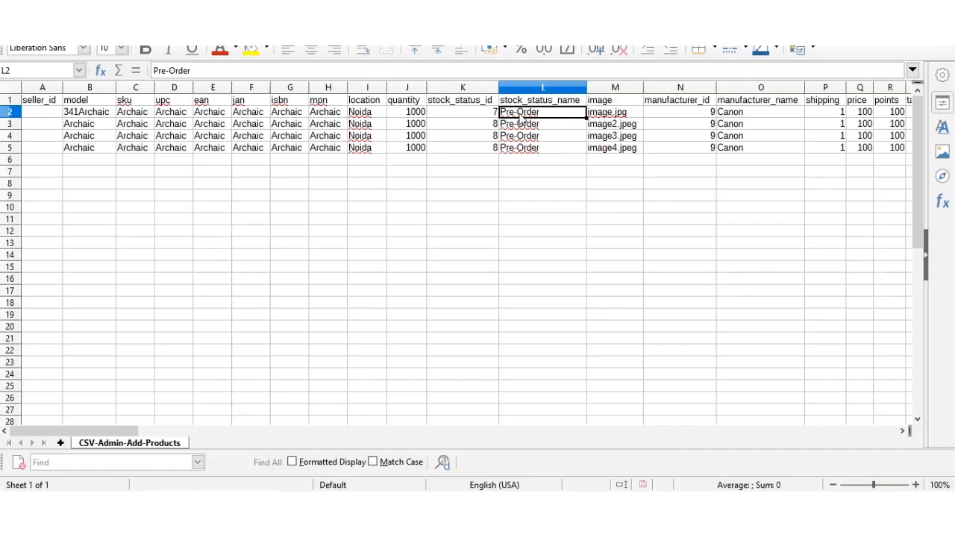
pyautogui.hotkey('ctrl', 'v')
pyautogui.click(555, 207)
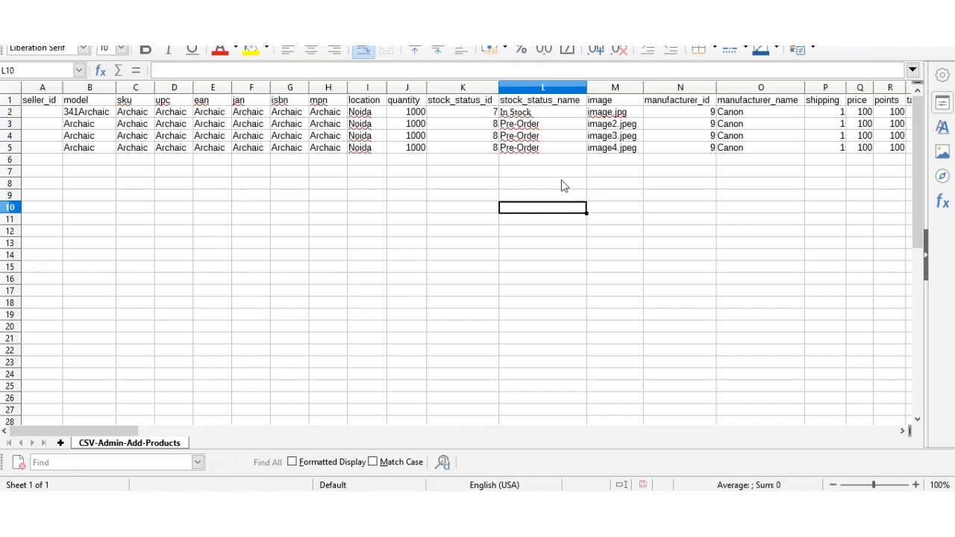
# - Look up Palm in the Manufacturer list of Get Id and set the first product's manufacturer_id to 6
pyautogui.click(695, 114)
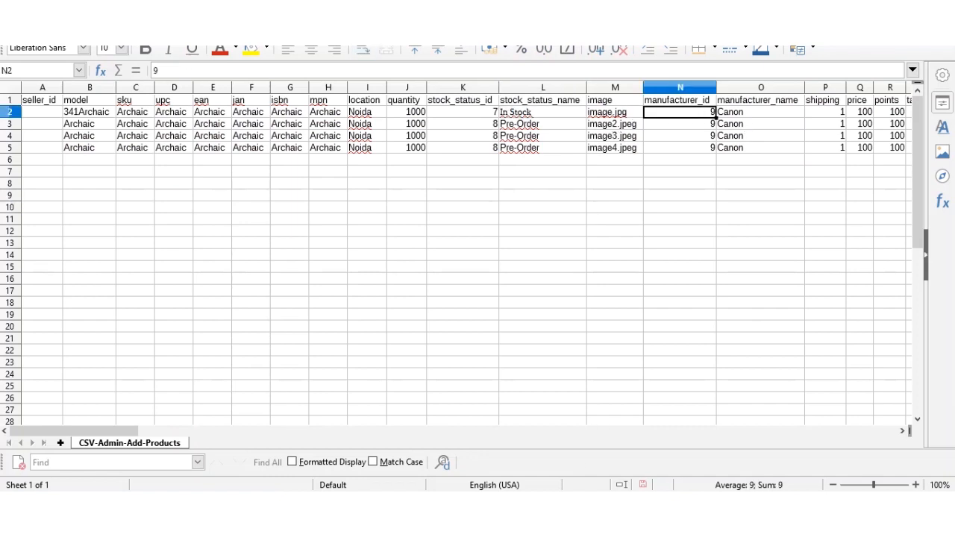
pyautogui.hotkey('alt', 'Tab')
pyautogui.click(464, 278)
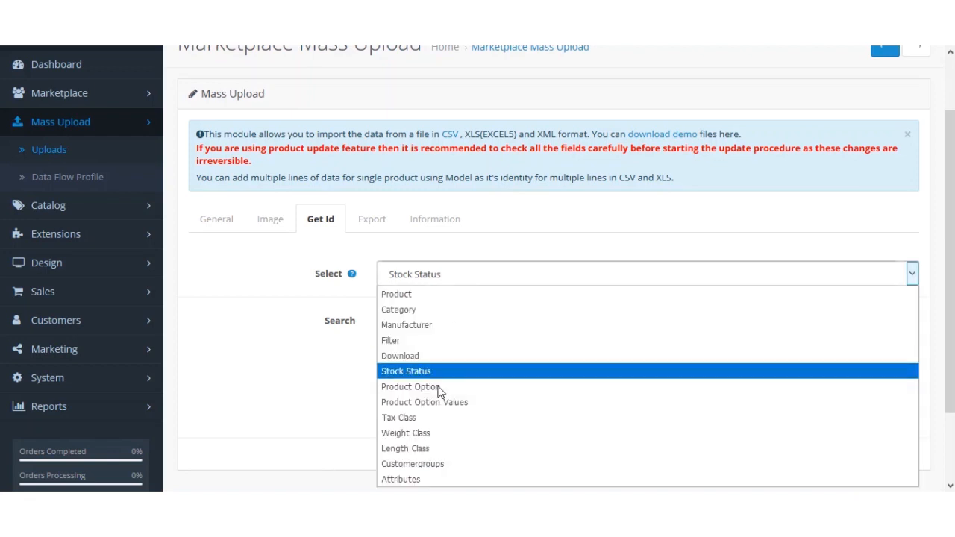
pyautogui.click(438, 326)
pyautogui.click(414, 325)
pyautogui.click(414, 325)
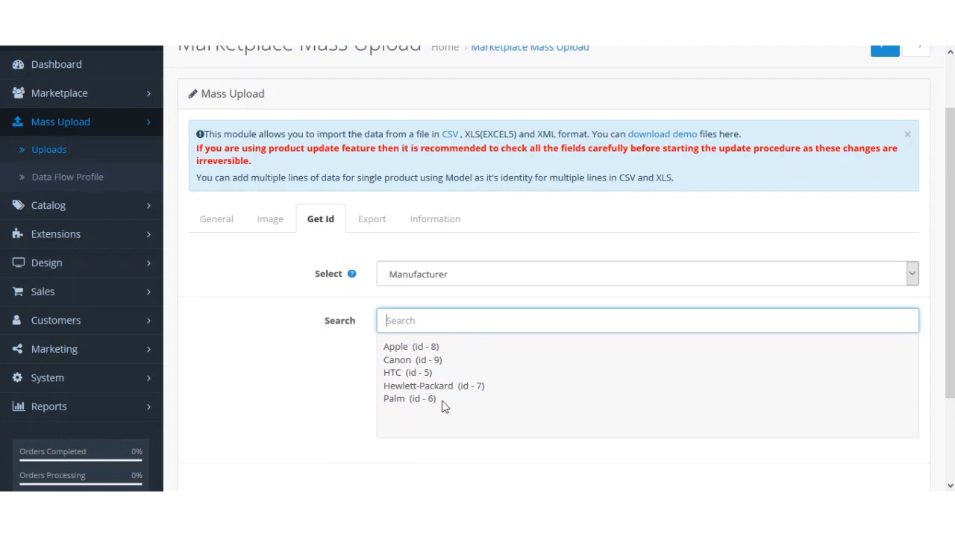
pyautogui.doubleClick(392, 399)
pyautogui.click(489, 440)
pyautogui.hotkey('alt', 'Tab')
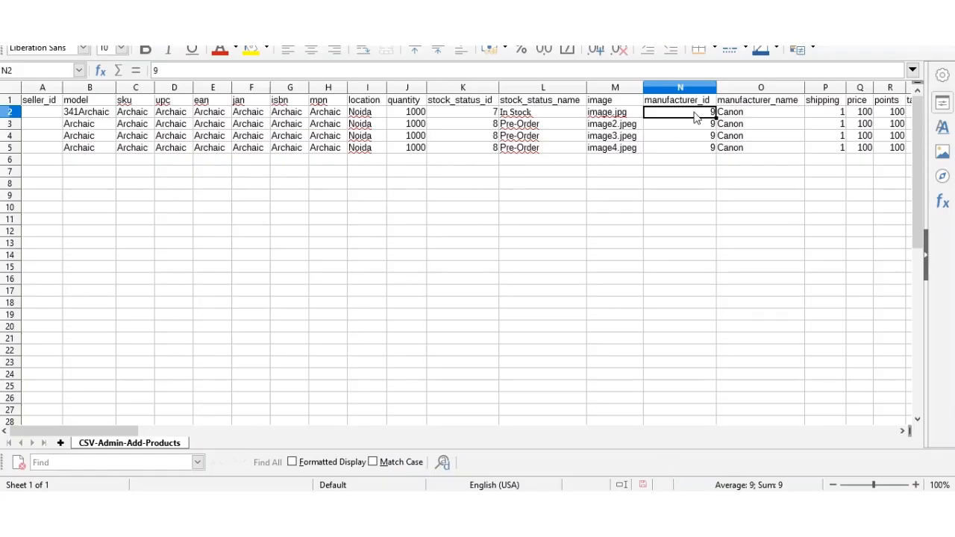
pyautogui.write('6')
# - Set the first product's manufacturer_name in the CSV to Palm
pyautogui.click(782, 114)
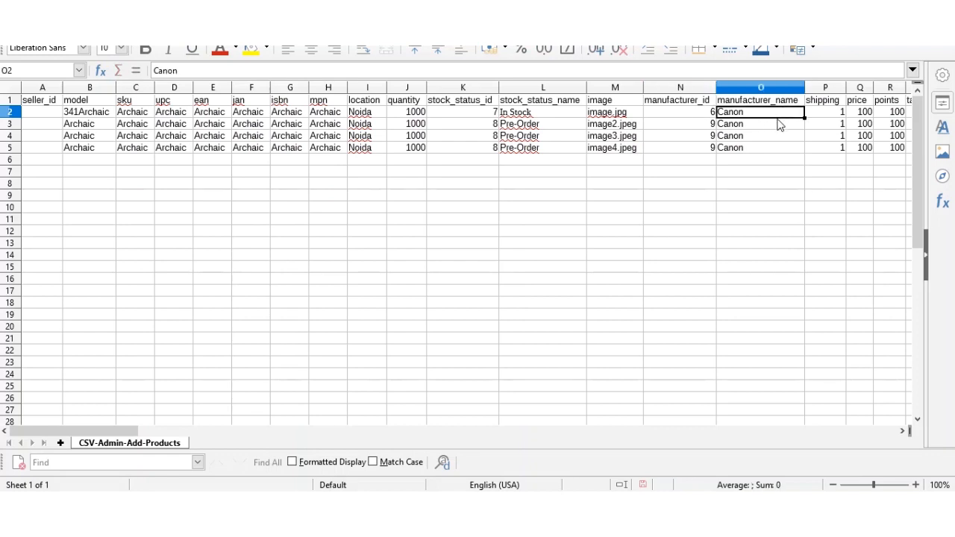
pyautogui.write('Palm')
pyautogui.click(768, 175)
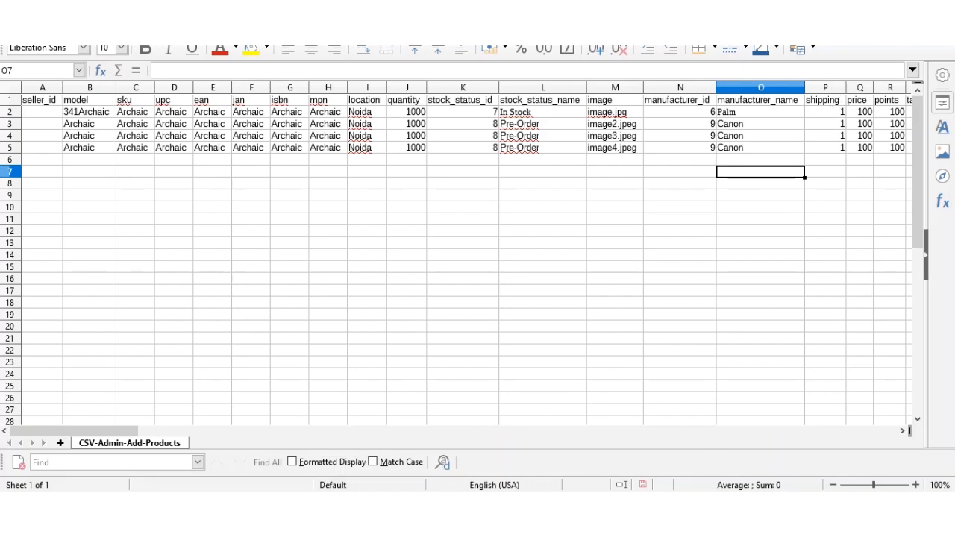
# - Match the CSV's shipping column to the Requires Shipping option in the OpenCart product's data fields
pyautogui.hotkey('alt', 'Tab')
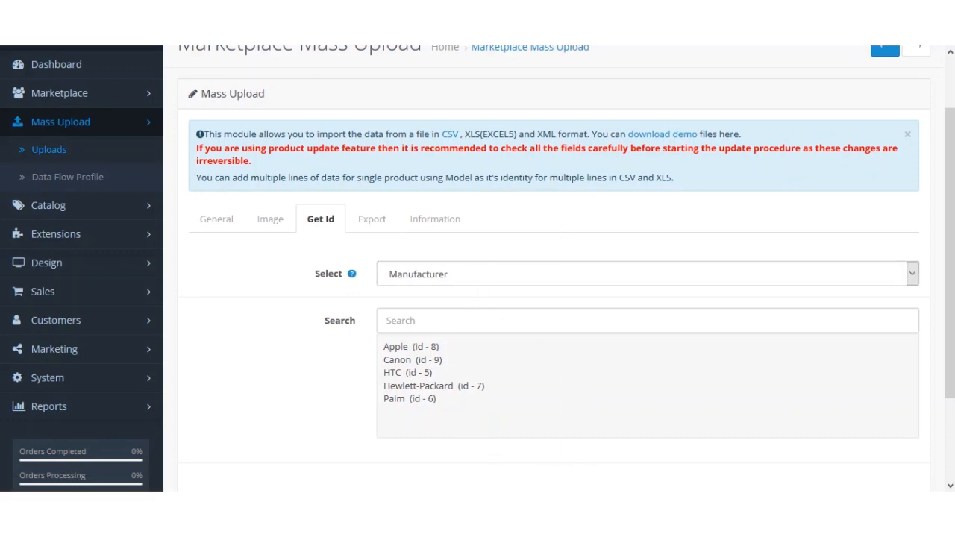
pyautogui.hotkey('alt', 'Tab')
pyautogui.click(837, 114)
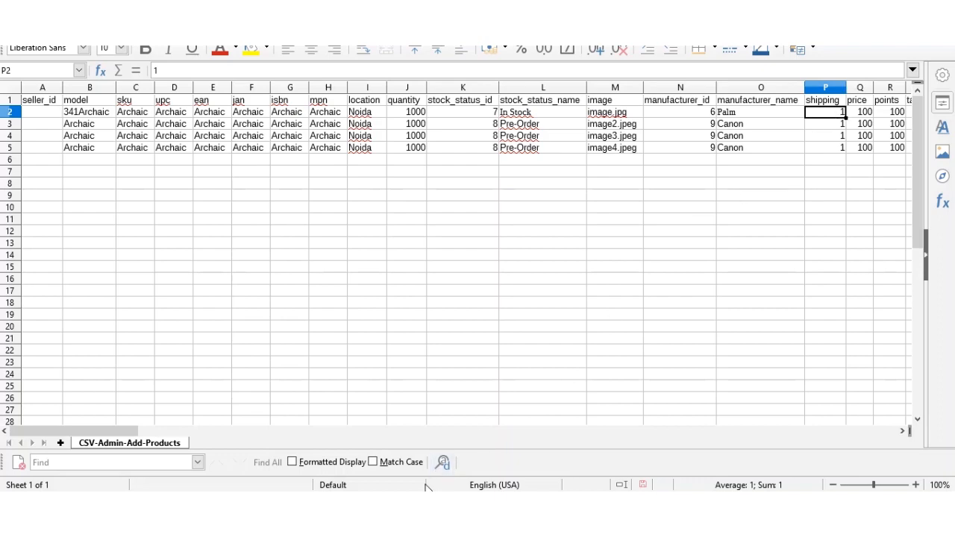
pyautogui.hotkey('alt', 'Tab')
pyautogui.hotkey('ctrl', 'Tab')
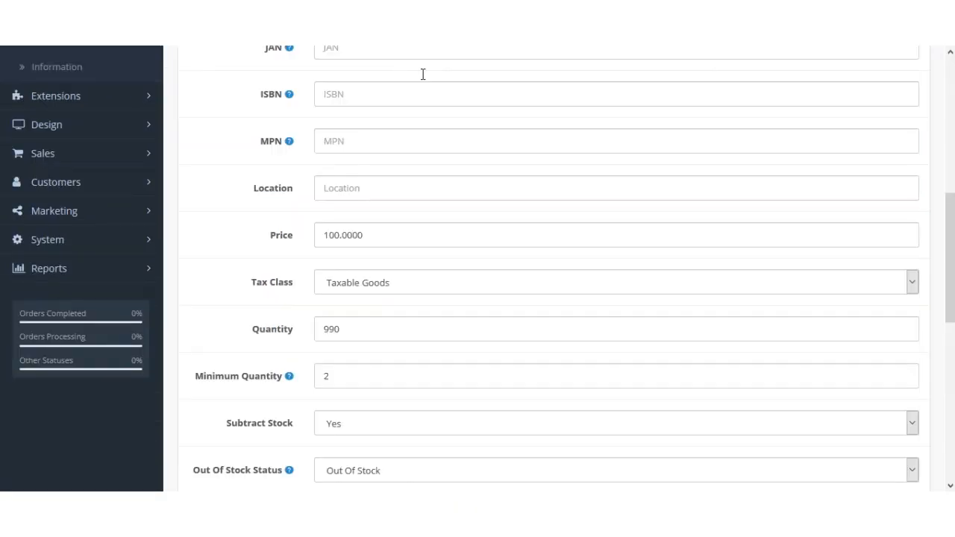
pyautogui.scroll(-3, 240, 369)
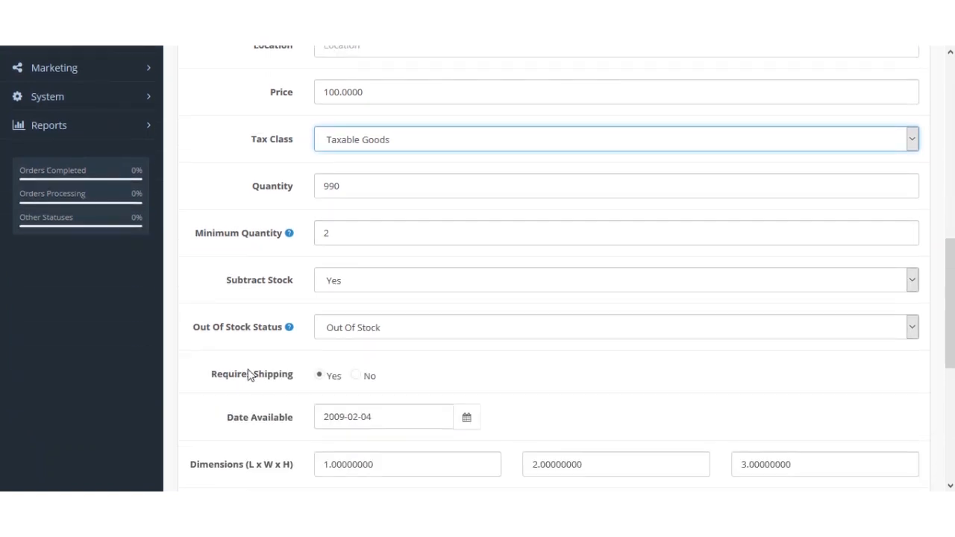
pyautogui.moveTo(211, 302); pyautogui.dragTo(304, 319)
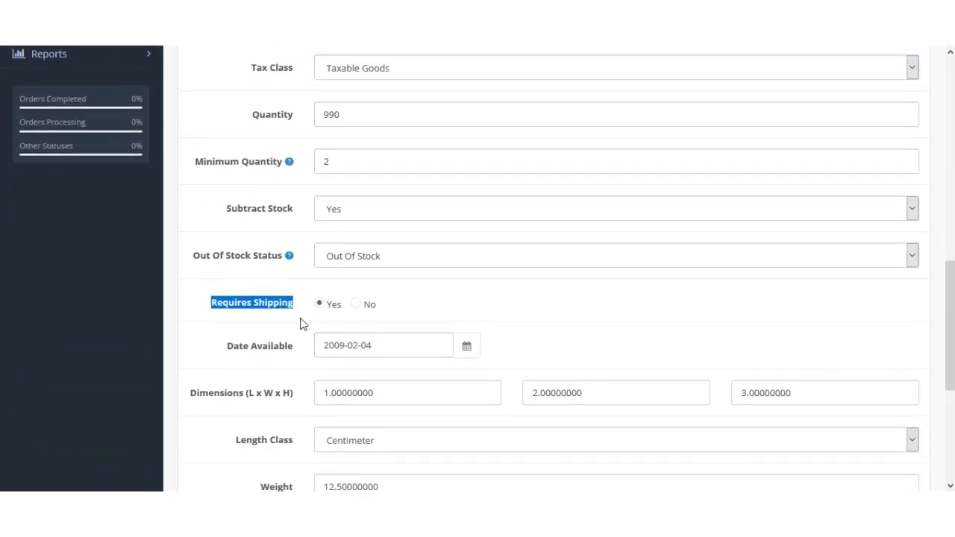
pyautogui.click(305, 320)
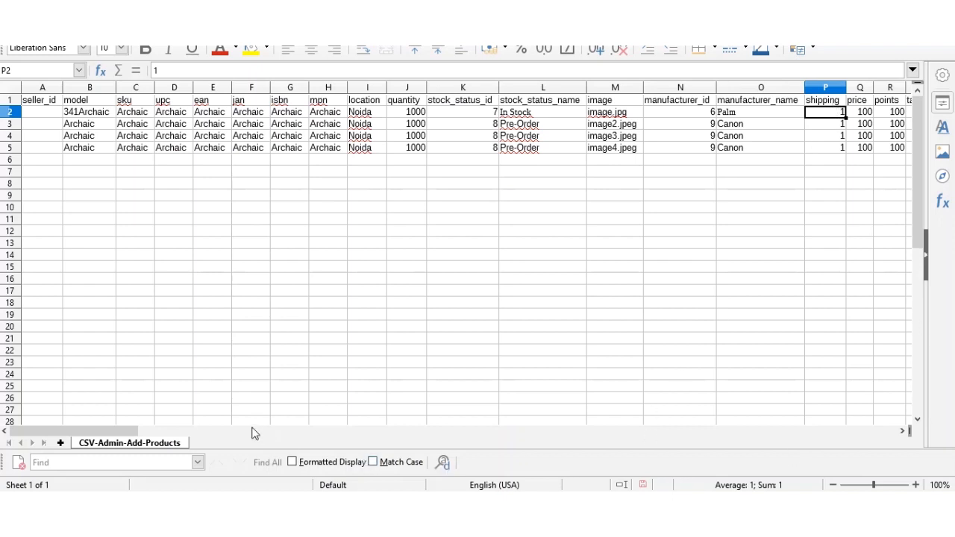
# - Check the CSV's price and points columns, matching points to the Points field in the product's reward points settings
pyautogui.moveTo(135, 432); pyautogui.dragTo(165, 431)
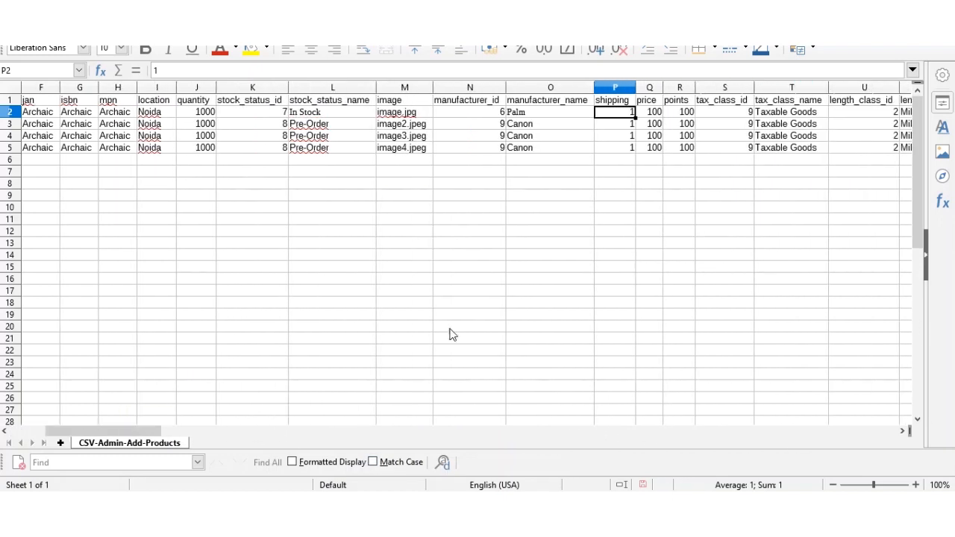
pyautogui.click(659, 116)
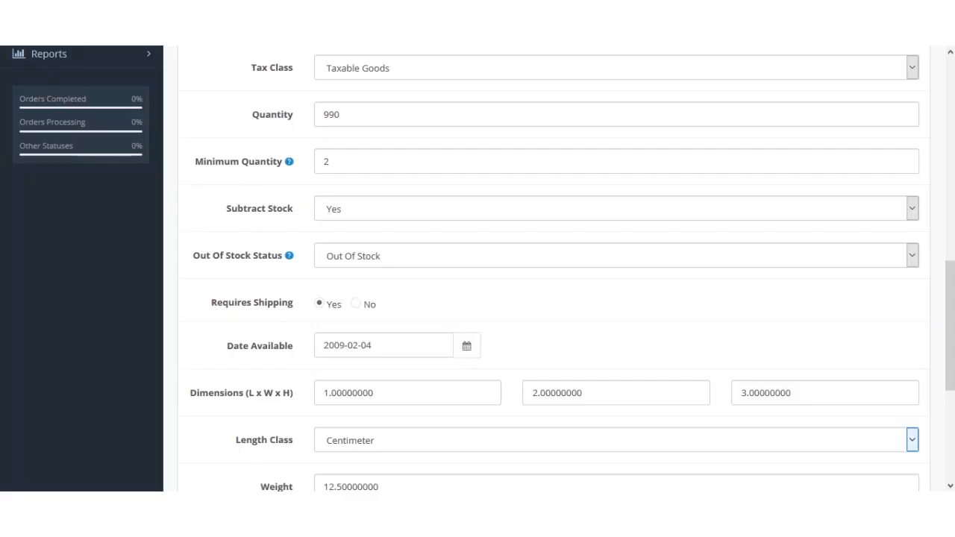
pyautogui.scroll(7, 214, 139)
pyautogui.scroll(2, 426, 220)
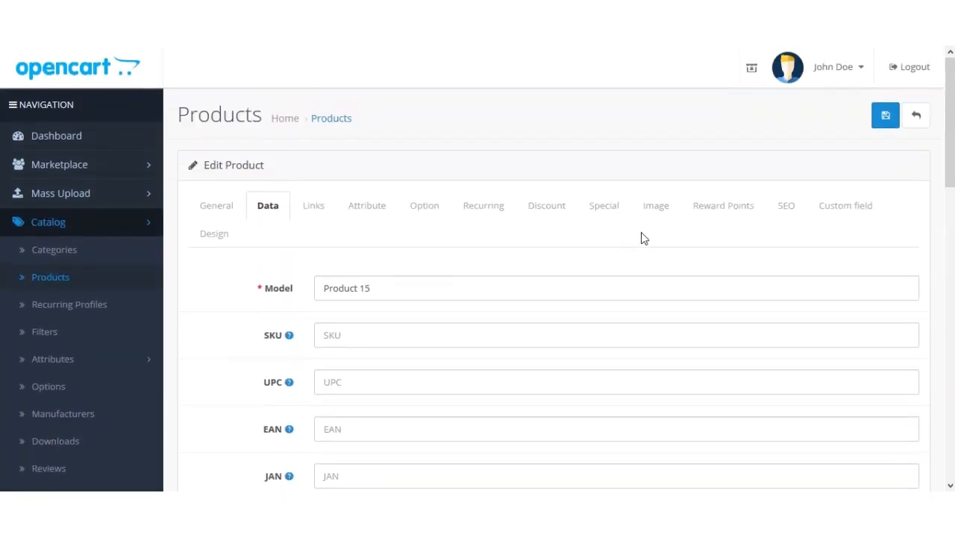
pyautogui.click(725, 209)
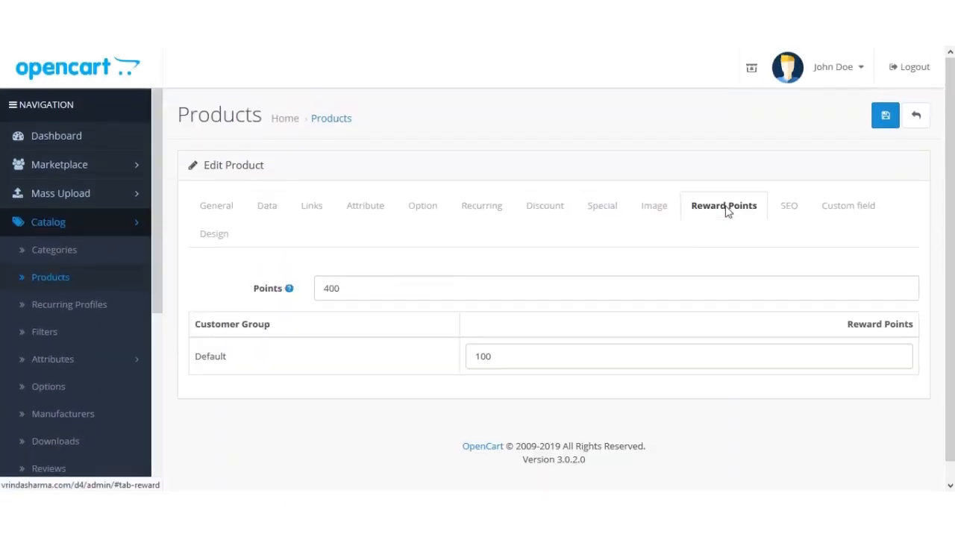
pyautogui.moveTo(249, 292)
pyautogui.moveTo(252, 291); pyautogui.dragTo(277, 292)
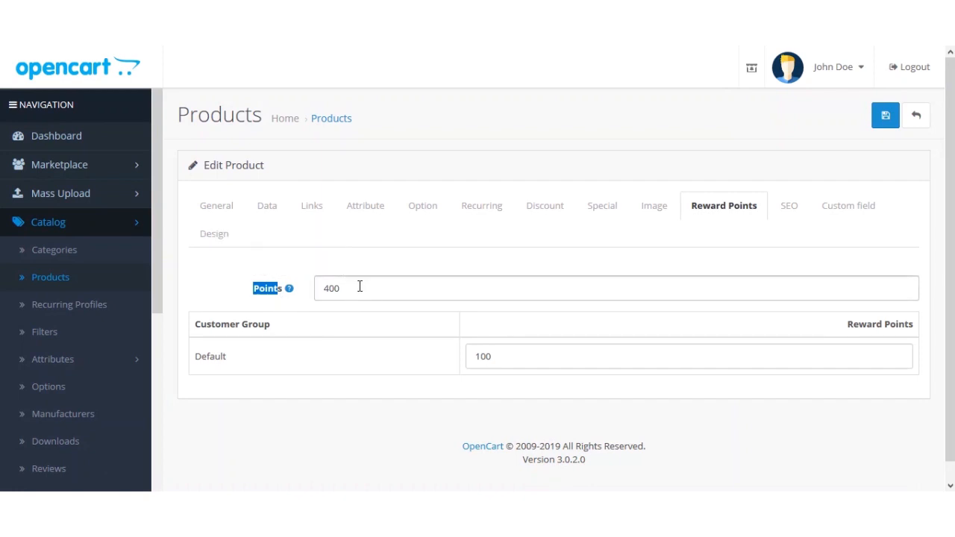
pyautogui.moveTo(359, 287); pyautogui.dragTo(322, 288)
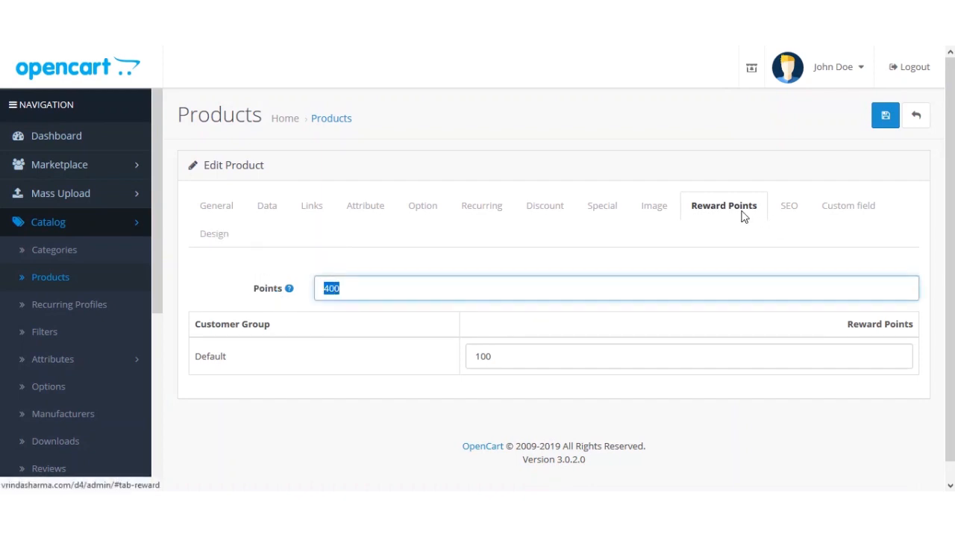
pyautogui.click(399, 247)
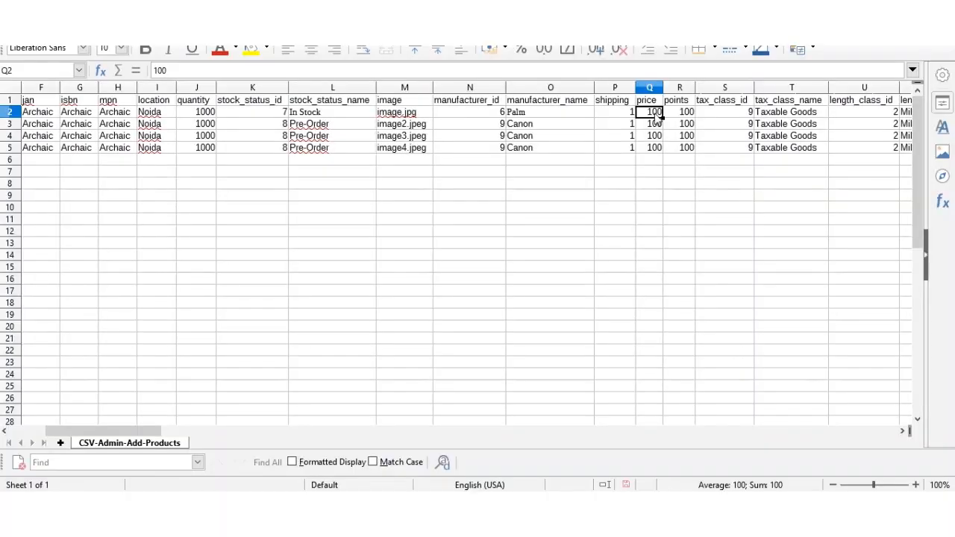
pyautogui.click(685, 116)
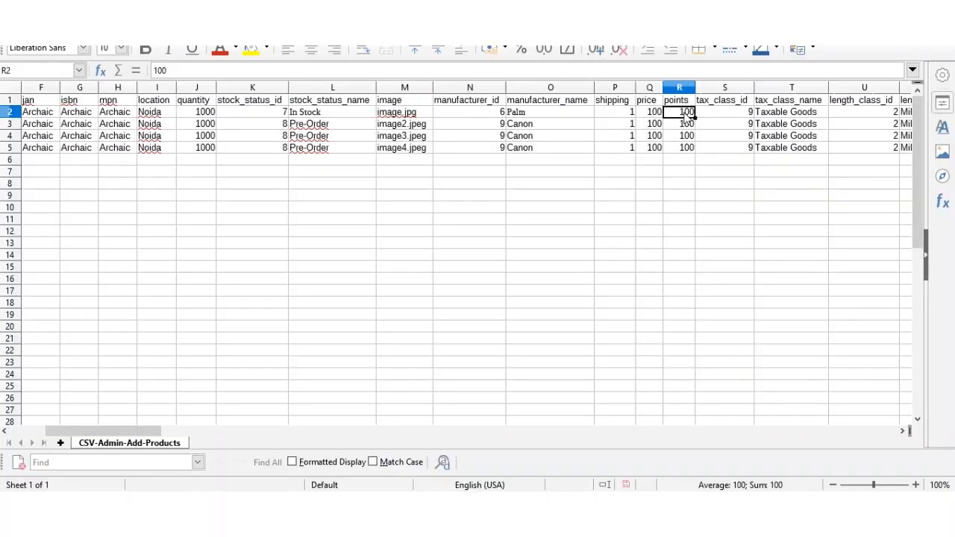
# - Match the CSV's tax_class_id and tax_class_name columns to the product's Tax Class field and view its available options
pyautogui.click(731, 104)
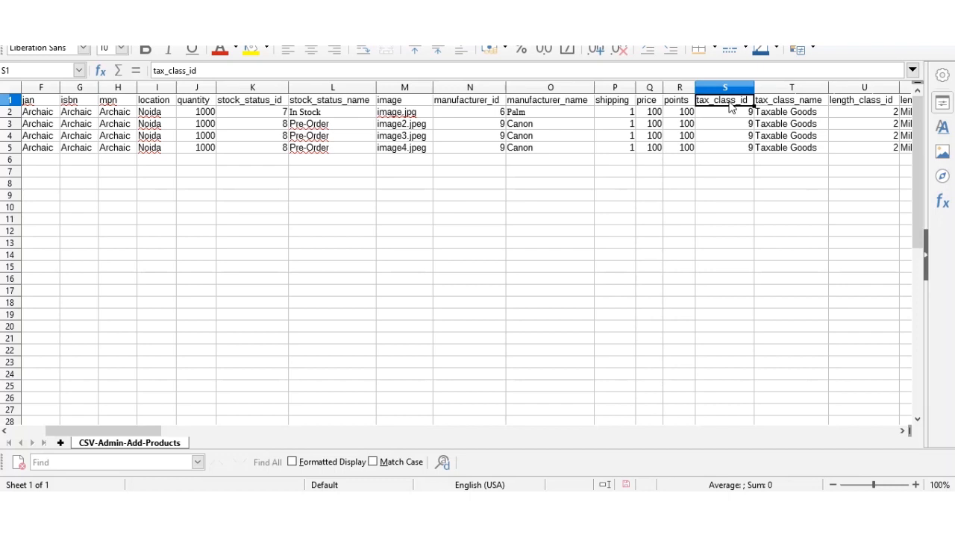
pyautogui.click(780, 104)
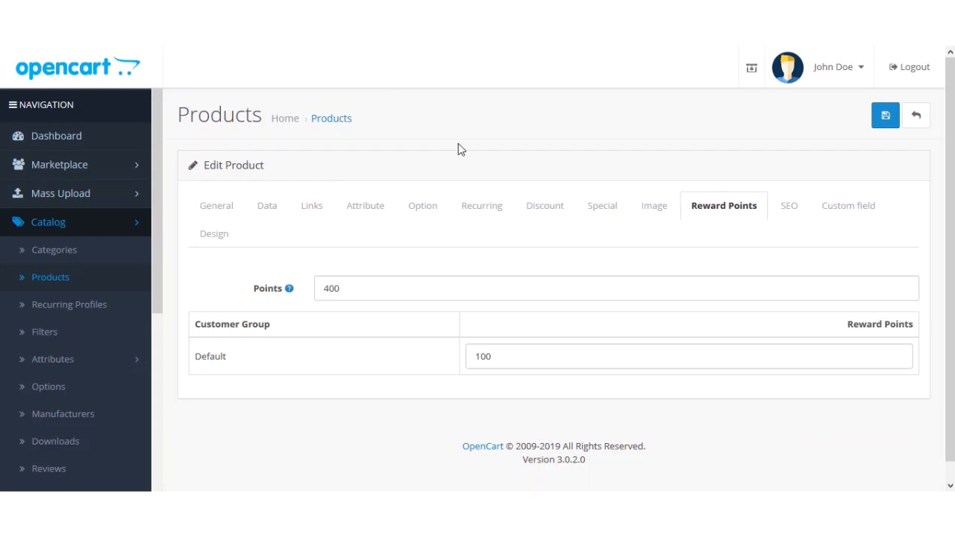
pyautogui.click(224, 208)
pyautogui.scroll(-5, 320, 343)
pyautogui.scroll(5, 314, 350)
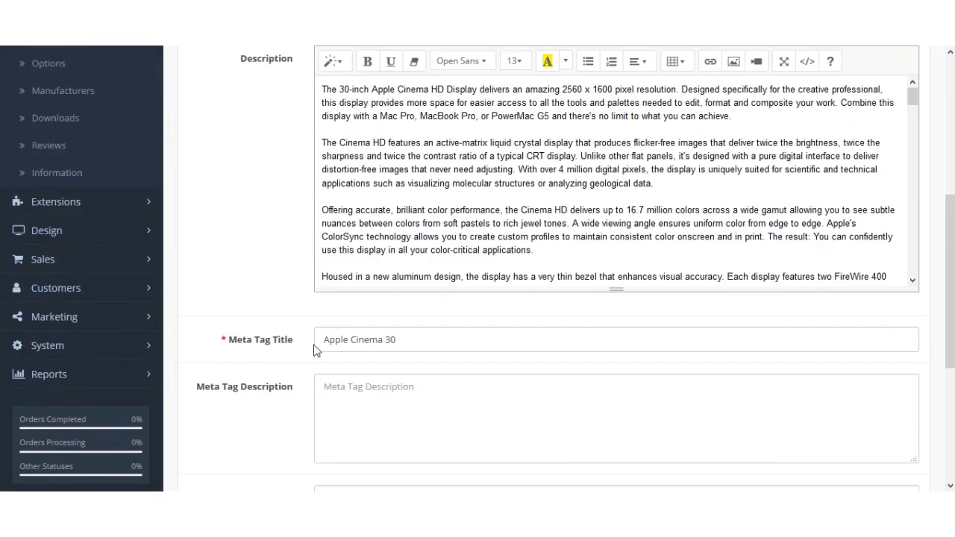
pyautogui.click(270, 193)
pyautogui.scroll(-7, 324, 341)
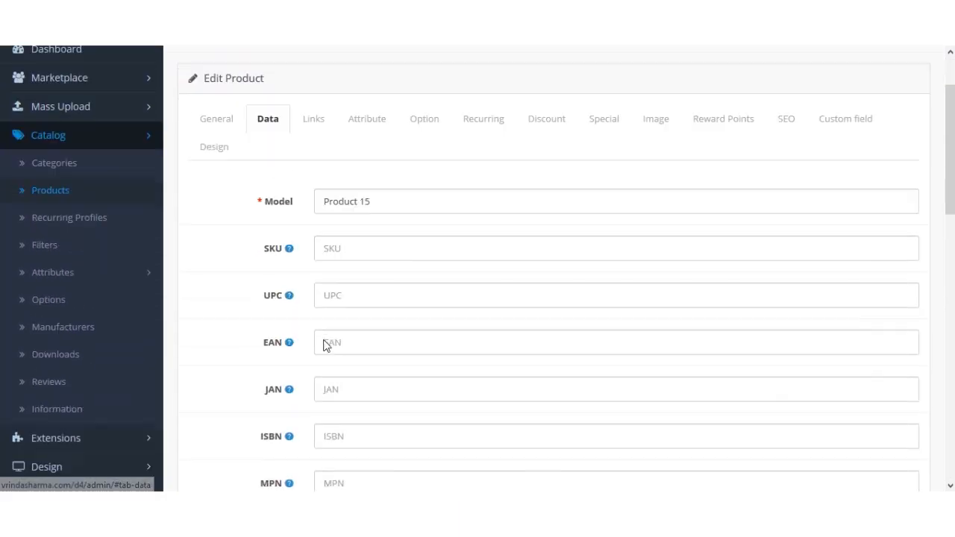
pyautogui.scroll(7, 254, 271)
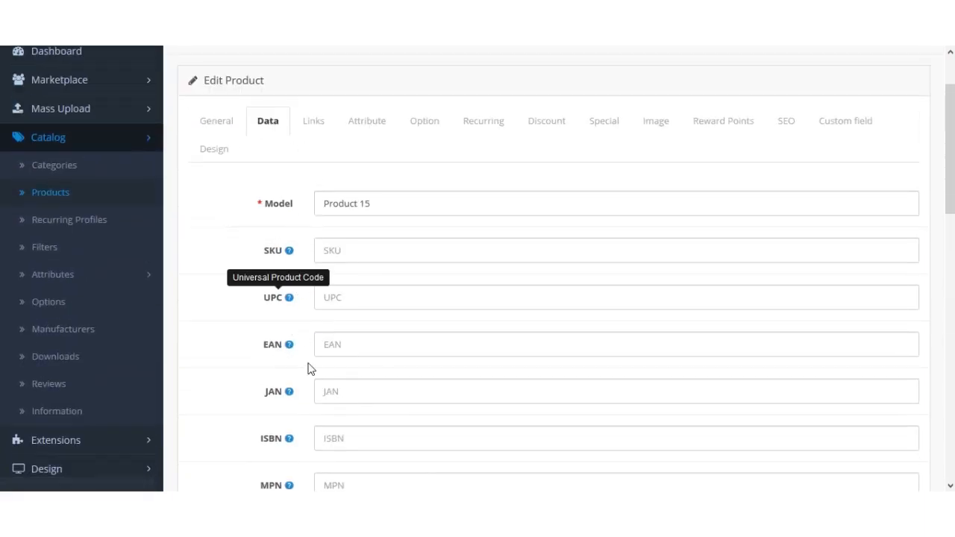
pyautogui.scroll(-5, 299, 343)
pyautogui.moveTo(253, 272); pyautogui.dragTo(309, 284)
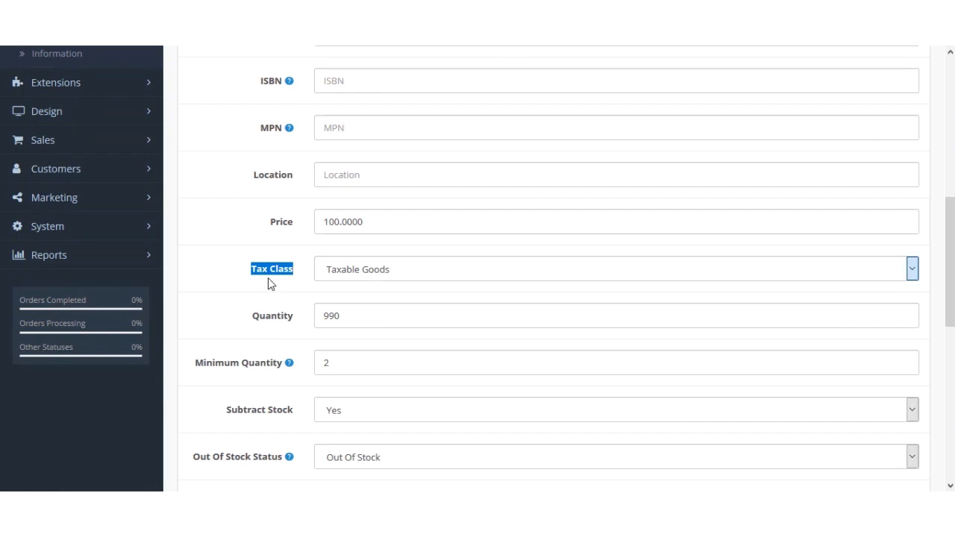
pyautogui.click(395, 277)
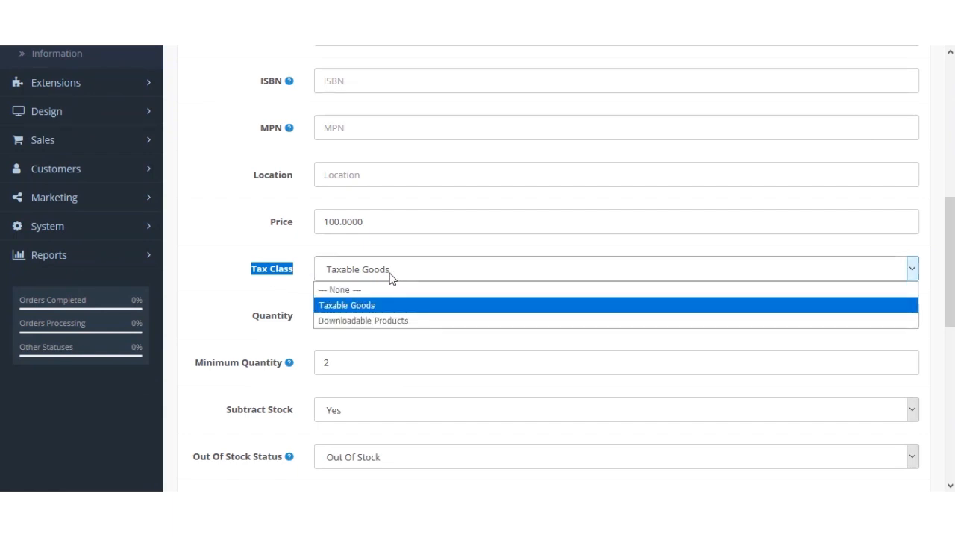
pyautogui.click(217, 263)
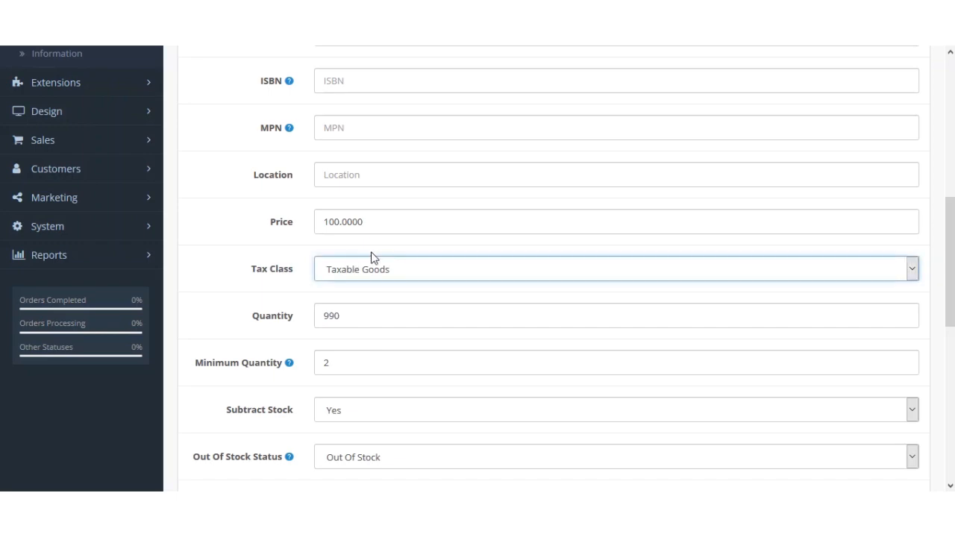
pyautogui.scroll(3, 373, 255)
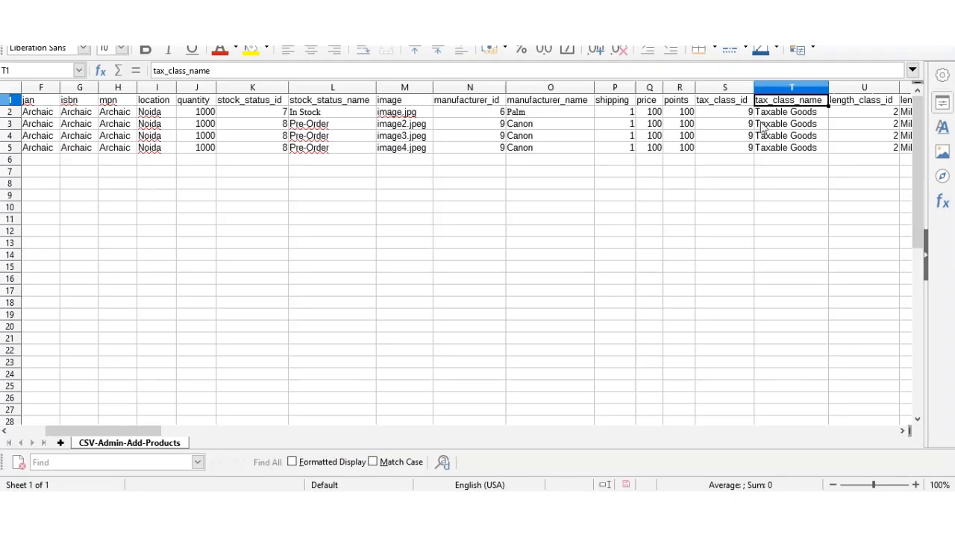
# - Look up the Tax Class IDs and names in Get Id for the first product's tax_class_id cell
pyautogui.click(724, 105)
pyautogui.click(751, 113)
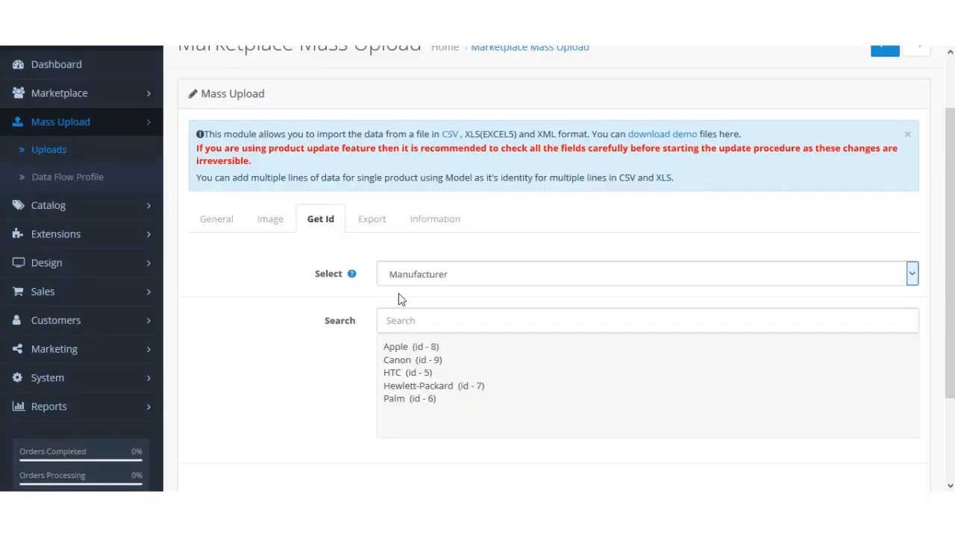
pyautogui.click(437, 282)
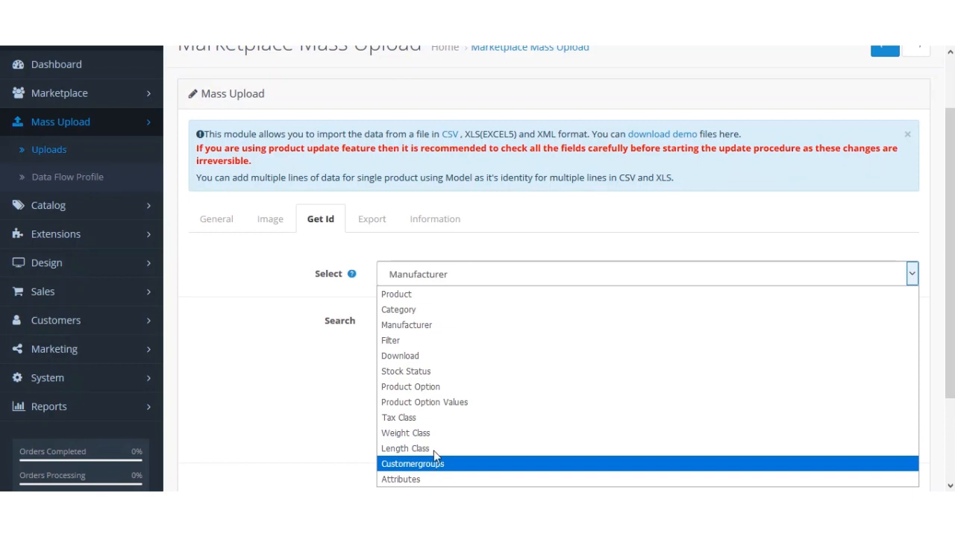
pyautogui.click(430, 417)
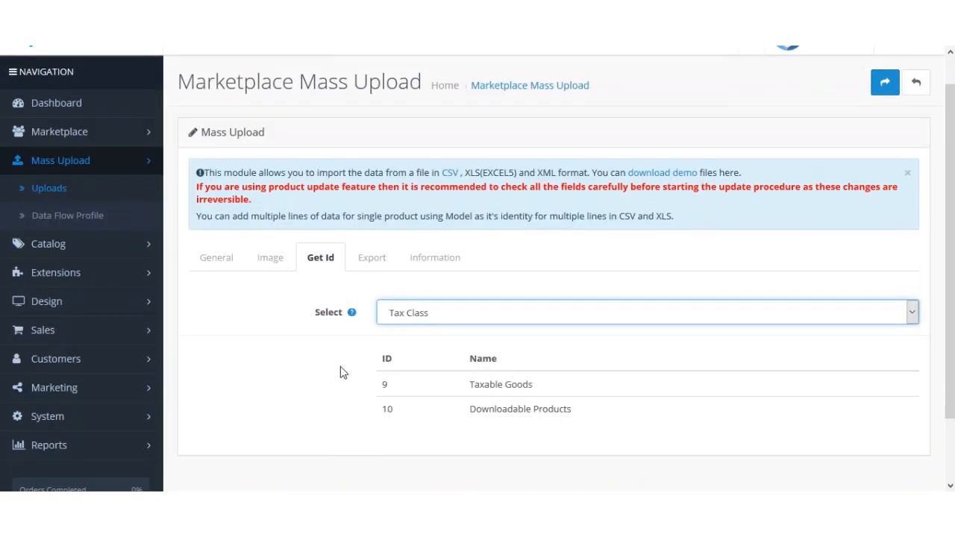
pyautogui.scroll(-1, 388, 366)
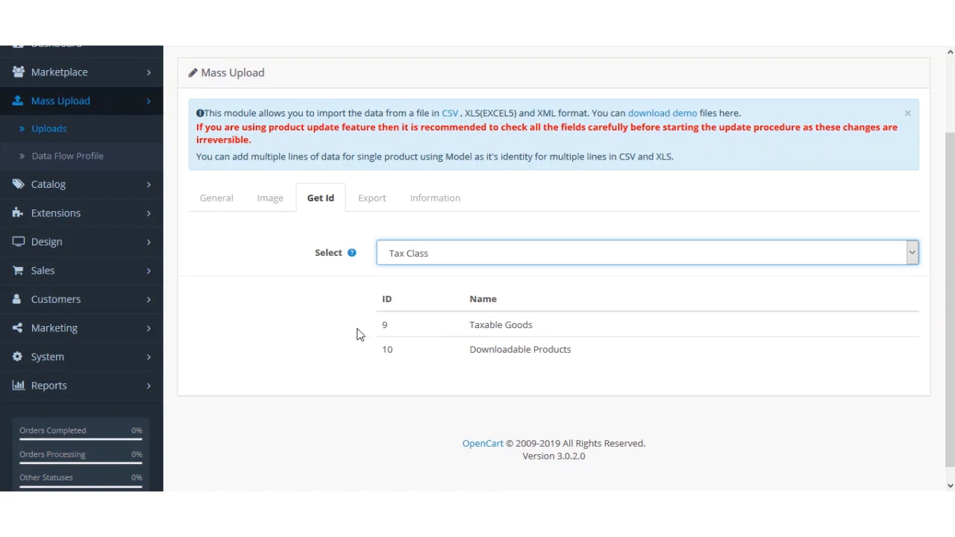
pyautogui.moveTo(393, 333); pyautogui.dragTo(376, 326)
pyautogui.moveTo(534, 325); pyautogui.dragTo(466, 329)
pyautogui.scroll(-1, 418, 334)
pyautogui.moveTo(395, 337); pyautogui.dragTo(382, 332)
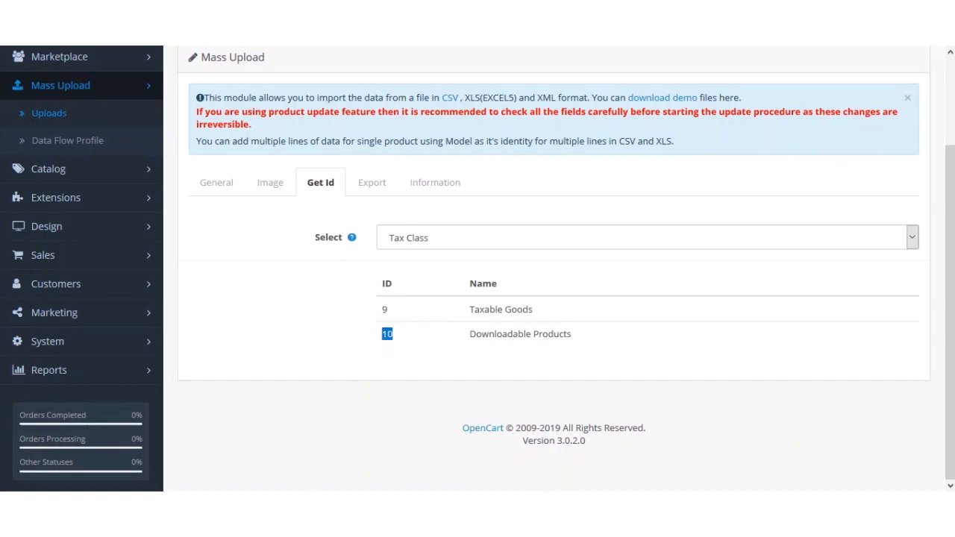
# - Compare the first product's tax_class_id and tax_class_name in the CSV with the Taxable Goods entry in Get Id
pyautogui.hotkey('alt', 'Tab')
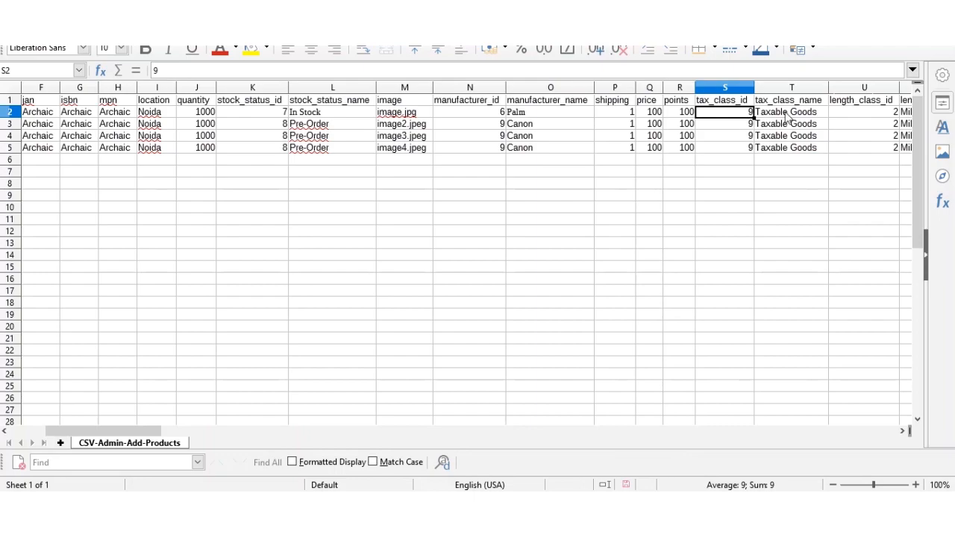
pyautogui.hotkey('alt', 'Tab')
pyautogui.click(388, 314)
pyautogui.doubleClick(386, 312)
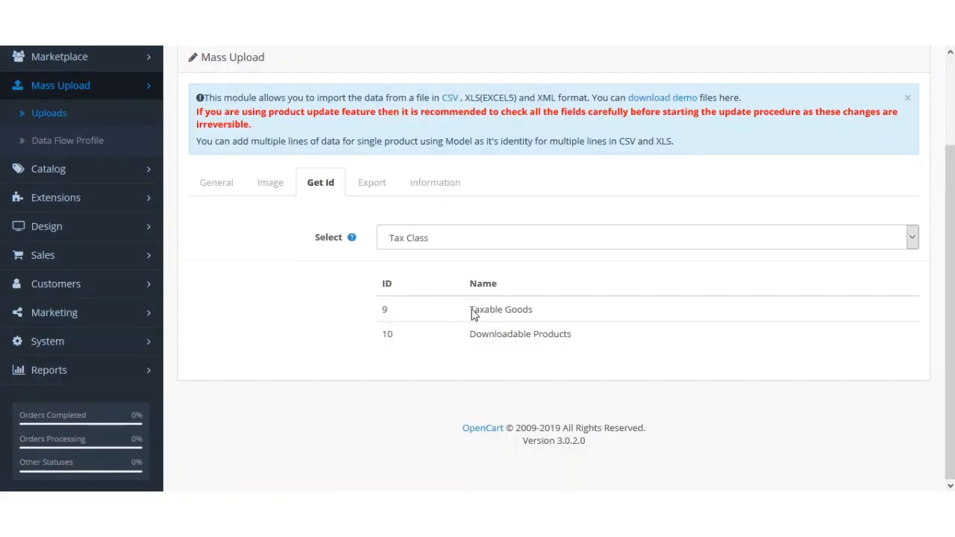
pyautogui.moveTo(470, 315); pyautogui.dragTo(545, 313)
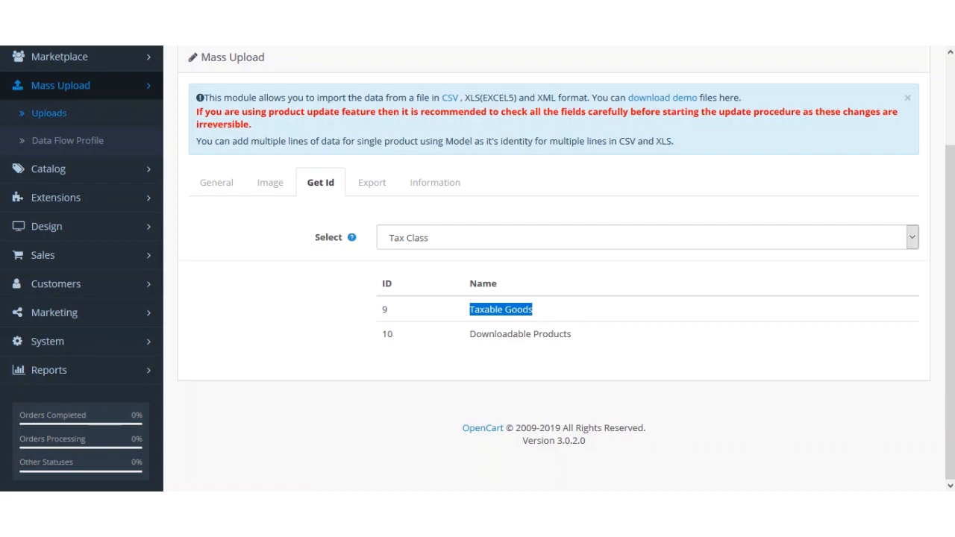
pyautogui.hotkey('alt', 'Tab')
pyautogui.click(792, 101)
pyautogui.click(794, 113)
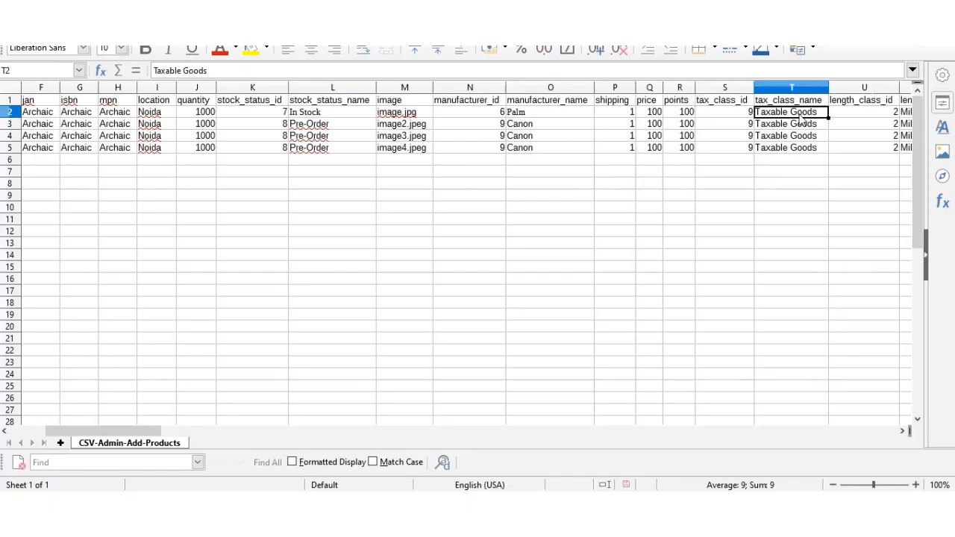
# - Check the length_class_id and length_class_name columns in the product CSV
pyautogui.click(904, 432)
pyautogui.click(903, 432)
pyautogui.click(903, 432)
pyautogui.click(903, 432)
pyautogui.click(904, 432)
pyautogui.click(904, 432)
pyautogui.click(904, 432)
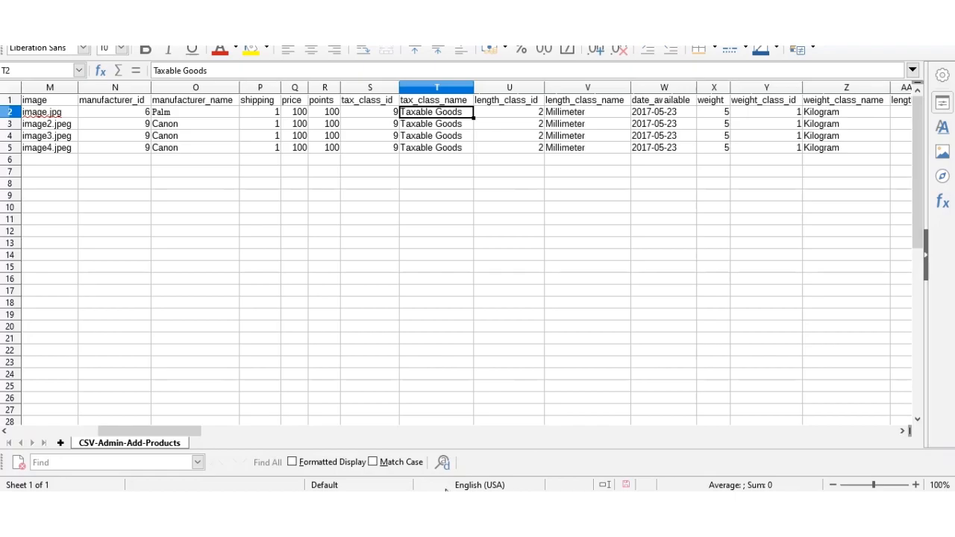
pyautogui.hotkey('alt', 'Tab')
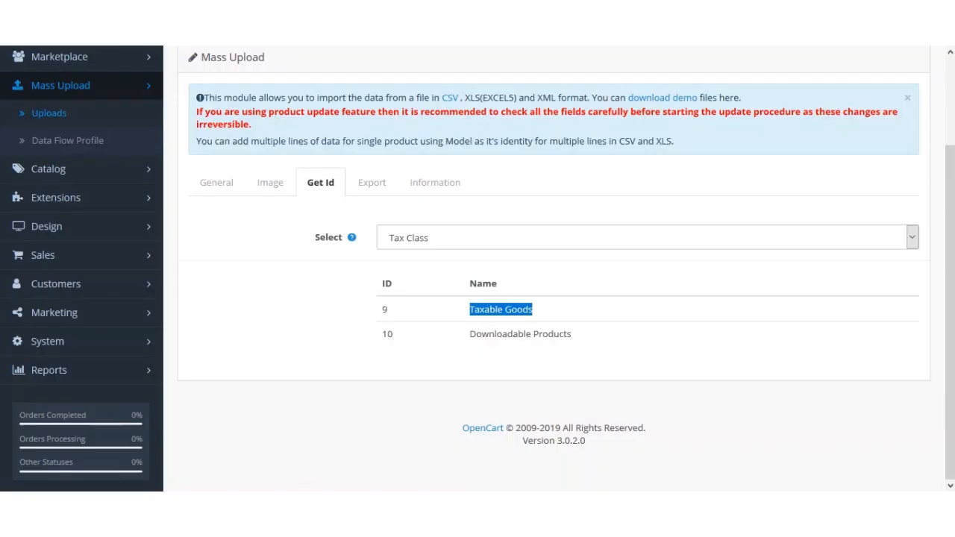
pyautogui.hotkey('ctrl', 'Tab')
pyautogui.scroll(10, 305, 142)
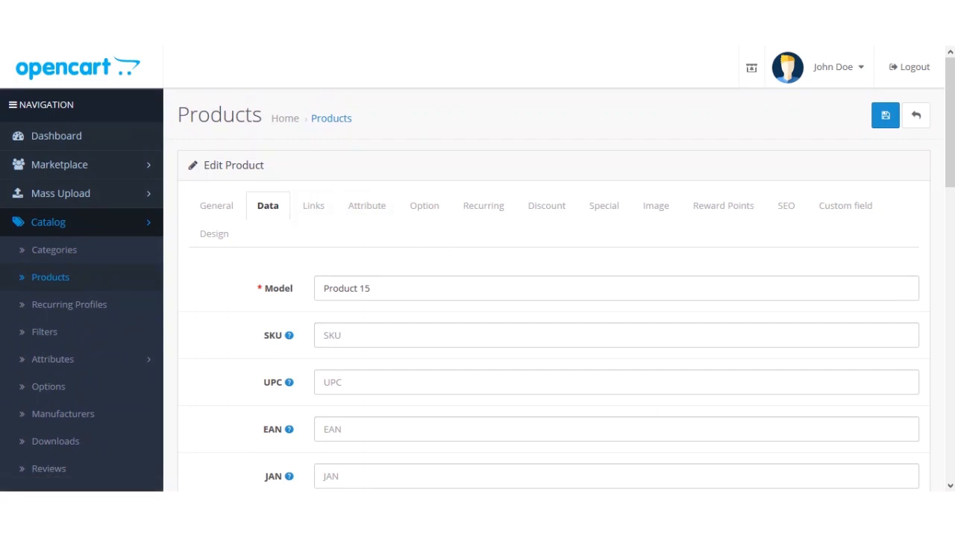
pyautogui.hotkey('alt', 'Tab')
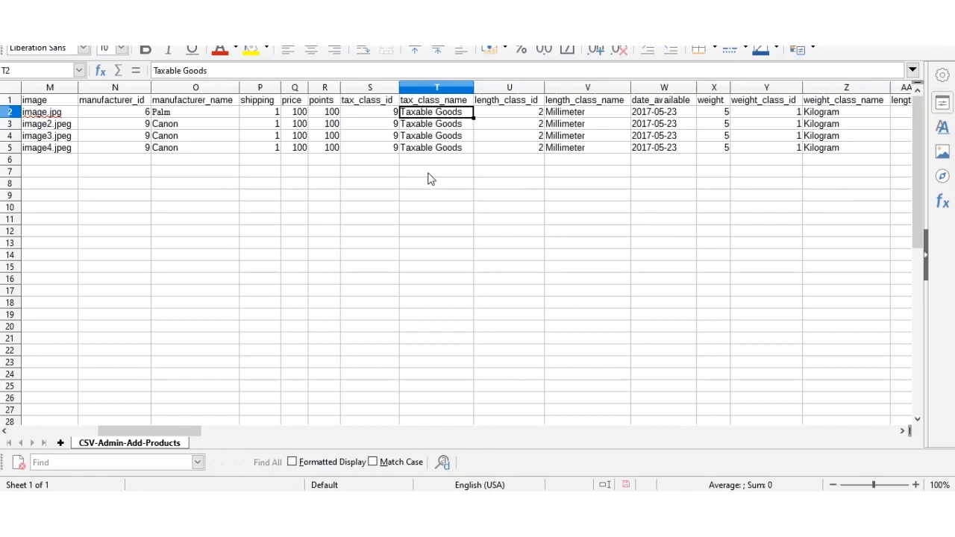
pyautogui.click(506, 102)
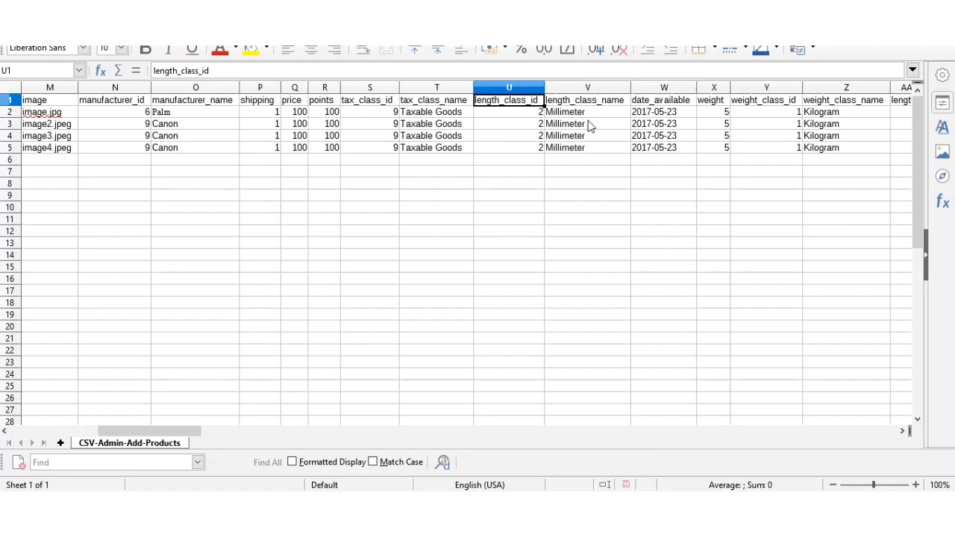
pyautogui.click(604, 102)
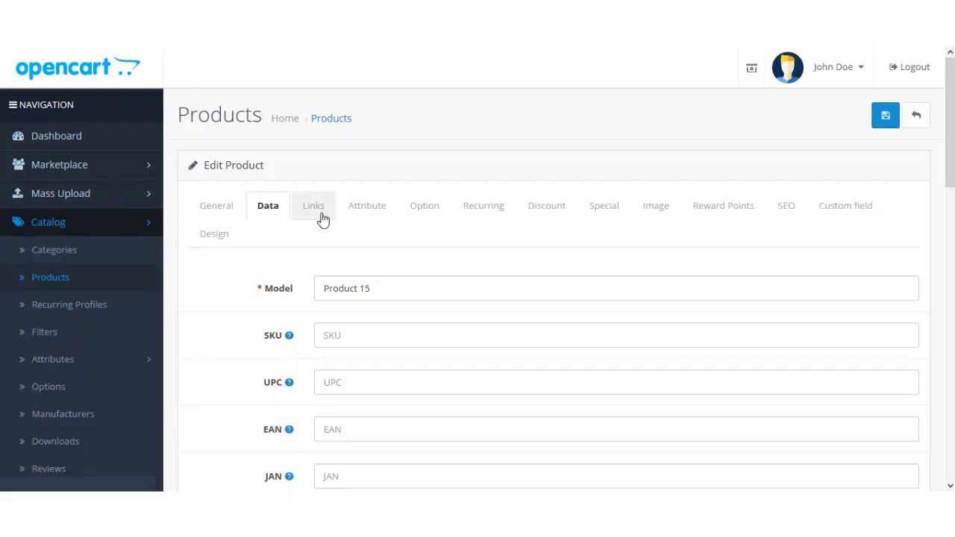
# - Check the Dimensions and Length Class fields in the product's data settings and view the available length classes
pyautogui.scroll(-5, 251, 331)
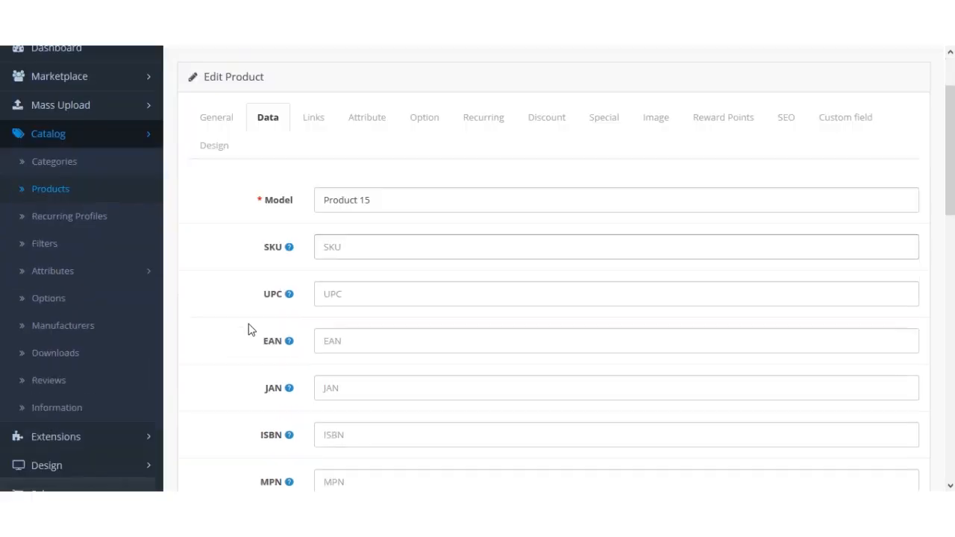
pyautogui.scroll(-5, 251, 331)
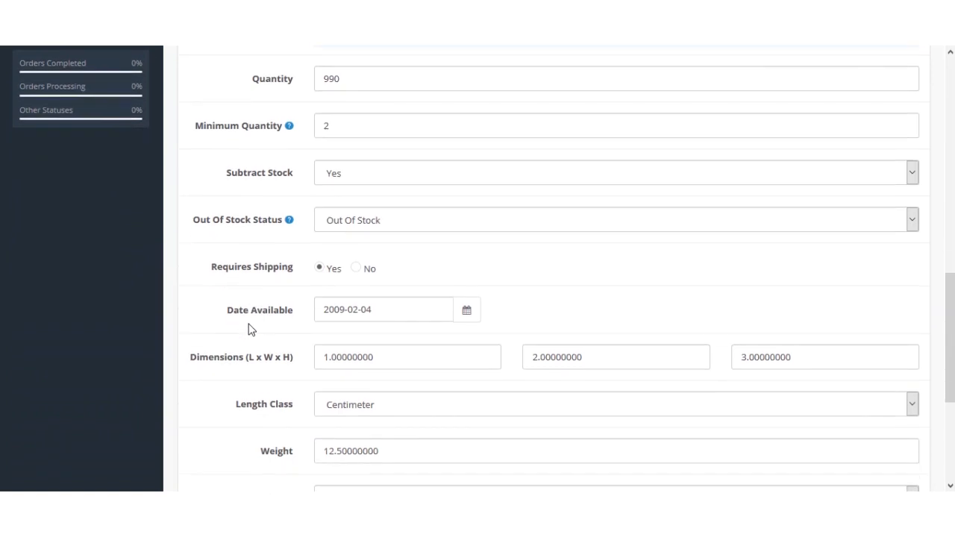
pyautogui.moveTo(189, 326); pyautogui.dragTo(299, 348)
pyautogui.click(313, 344)
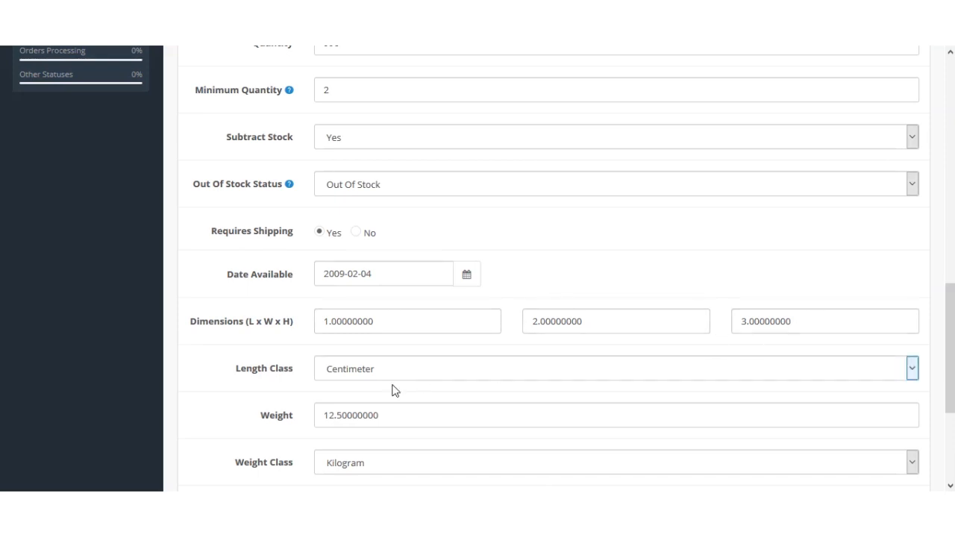
pyautogui.moveTo(237, 373); pyautogui.dragTo(296, 375)
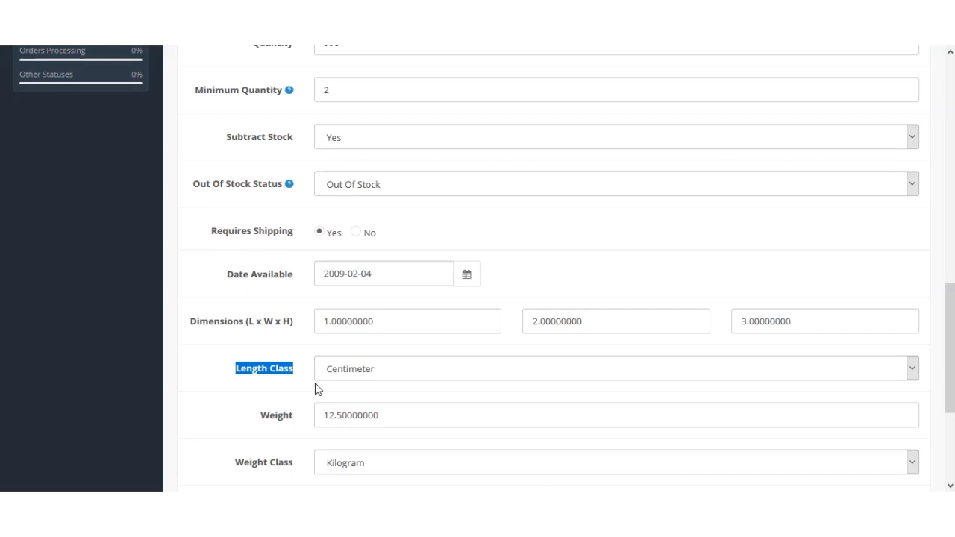
pyautogui.click(391, 376)
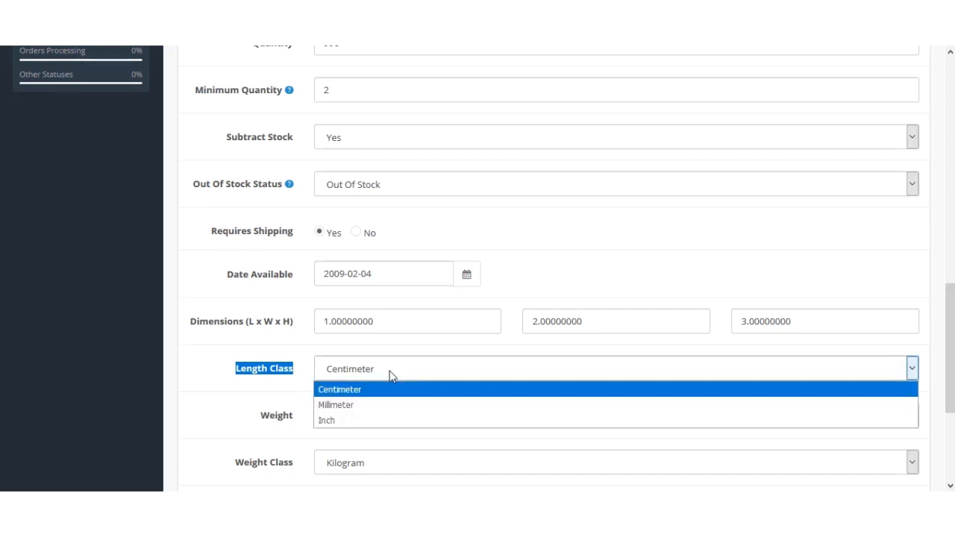
pyautogui.click(205, 391)
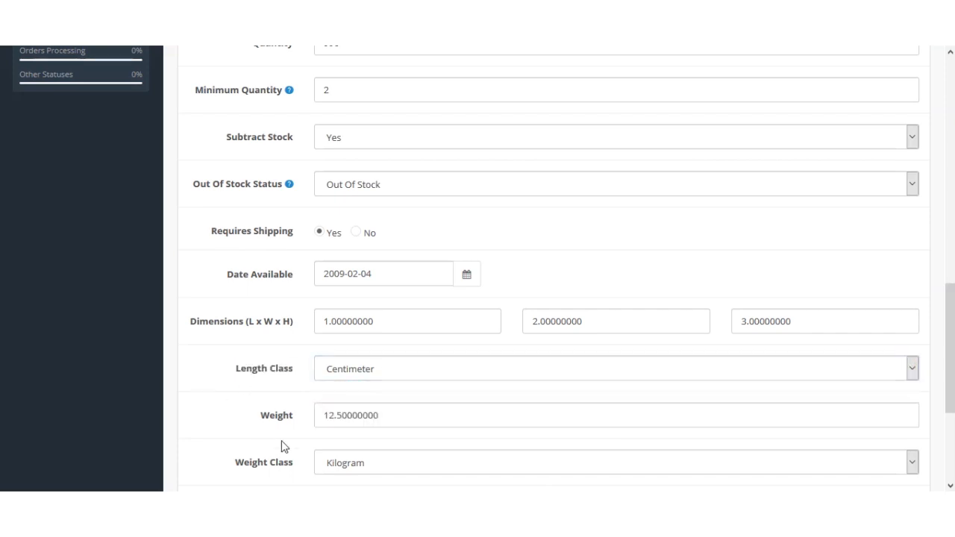
# - View the product's available Weight Class options and check its Status and Sort Order fields
pyautogui.scroll(-2, 283, 358)
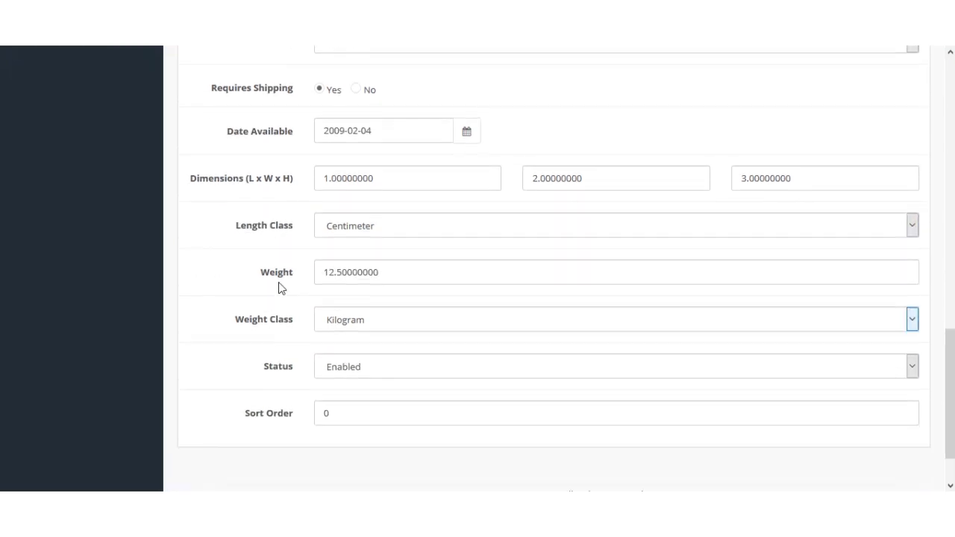
pyautogui.click(391, 322)
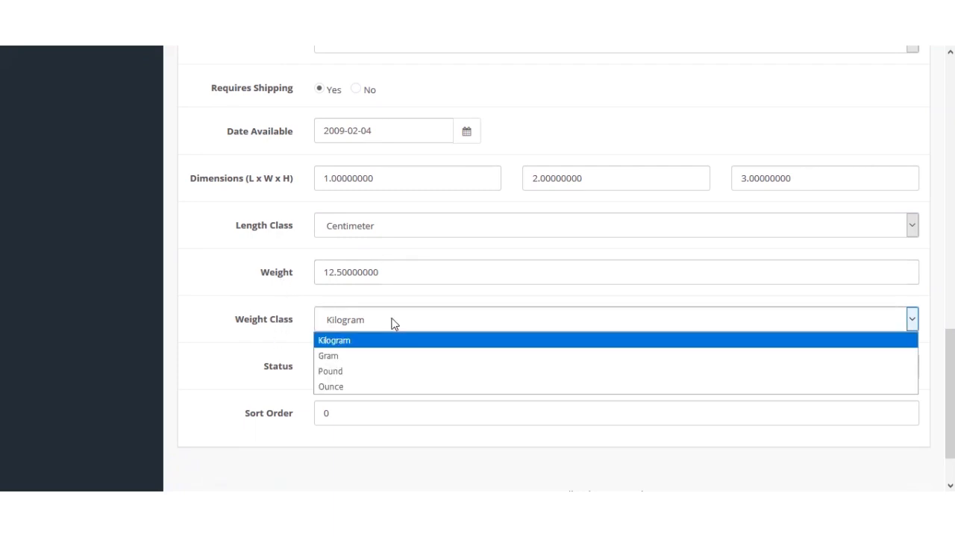
pyautogui.click(297, 355)
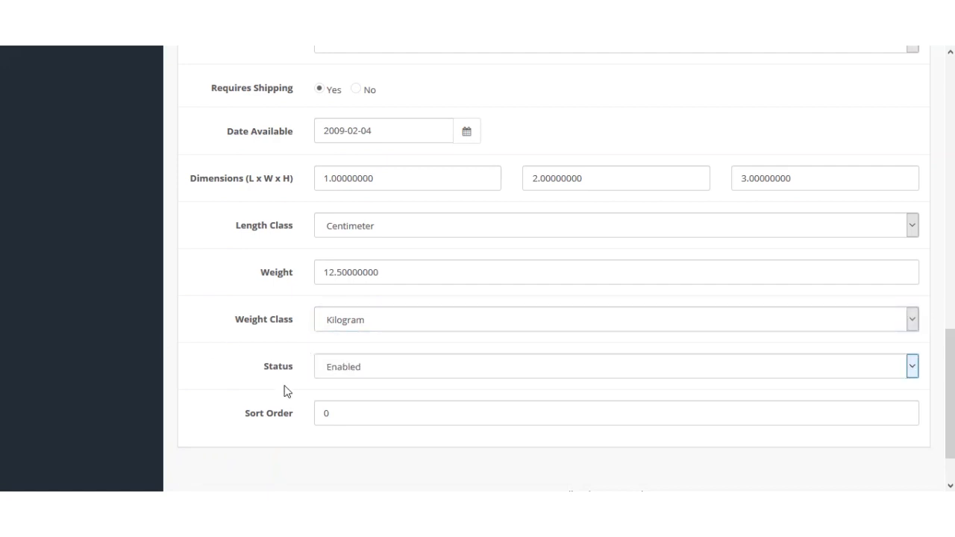
pyautogui.moveTo(295, 367)
pyautogui.mouseDown()
pyautogui.moveTo(262, 375)
pyautogui.moveTo(299, 384)
pyautogui.mouseUp()
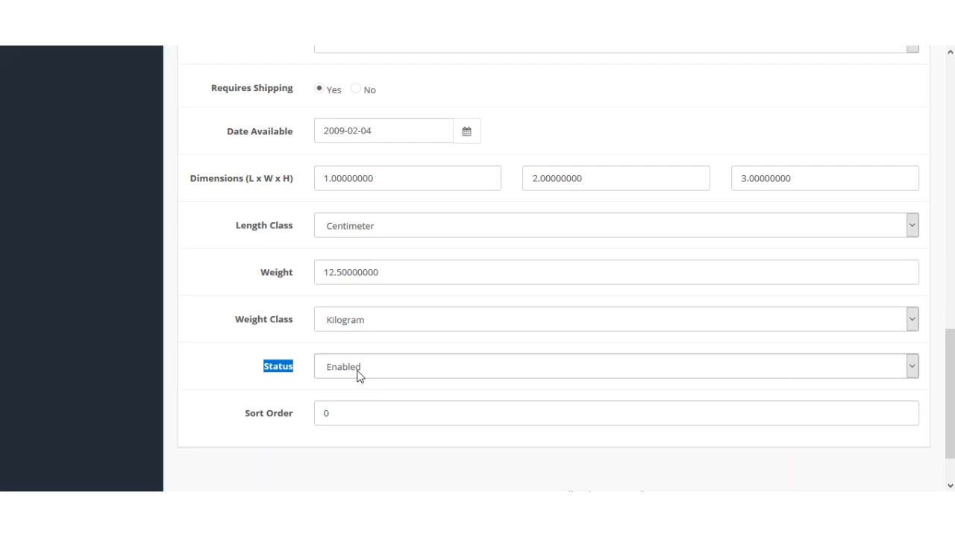
pyautogui.click(357, 371)
pyautogui.click(351, 376)
pyautogui.moveTo(250, 426); pyautogui.dragTo(294, 424)
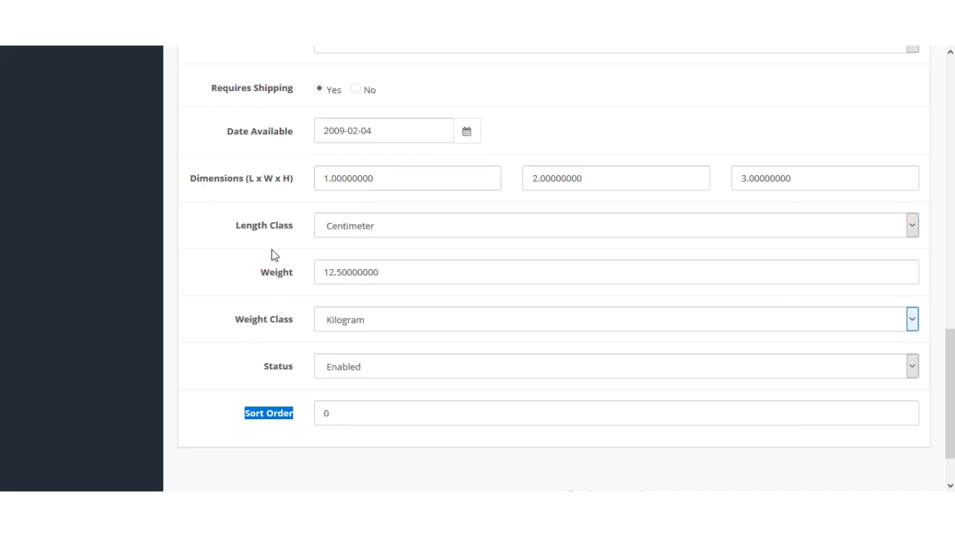
# - Look up the Length Class IDs and names in Get Id for the CSV's length_class_id column
pyautogui.hotkey('alt', 'Tab')
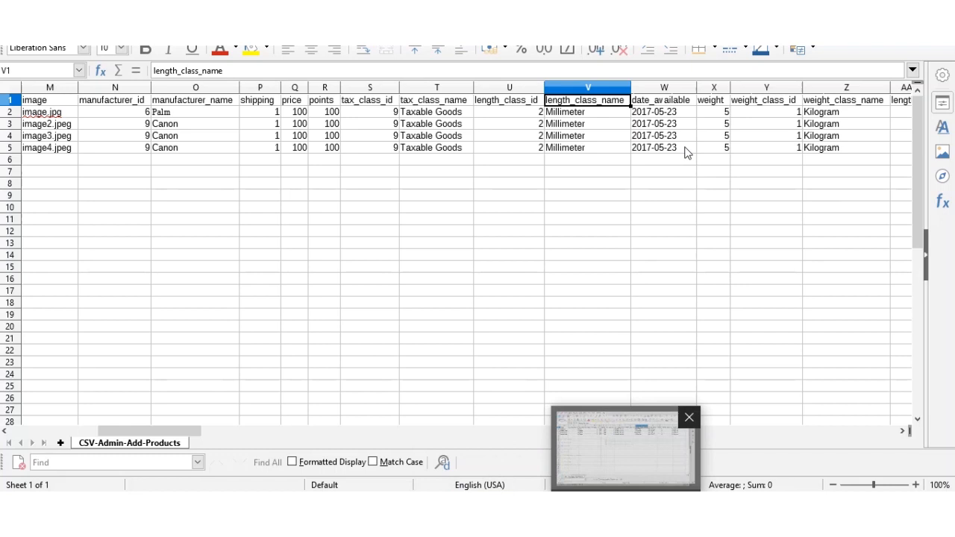
pyautogui.click(515, 102)
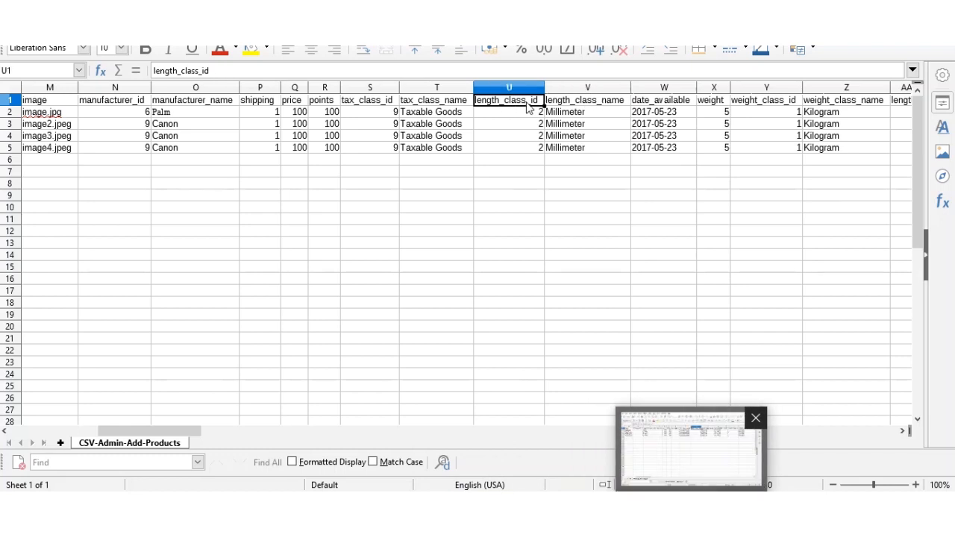
pyautogui.click(713, 490)
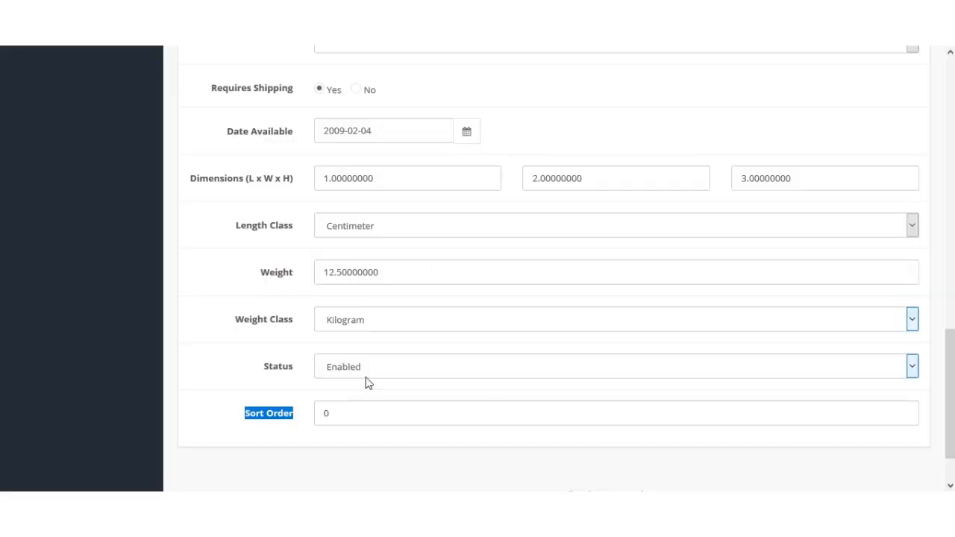
pyautogui.scroll(5, 189, 329)
pyautogui.hotkey('ctrl', 'Tab')
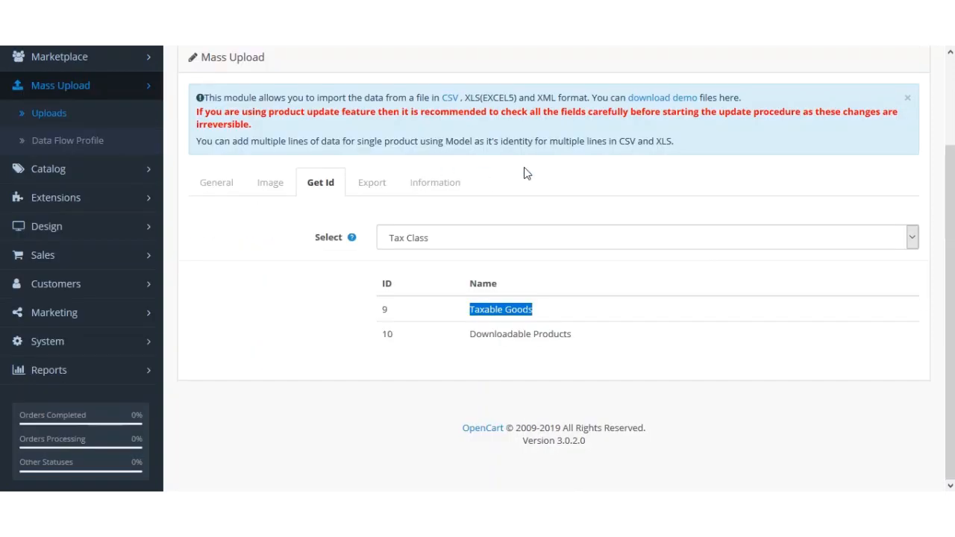
pyautogui.click(290, 282)
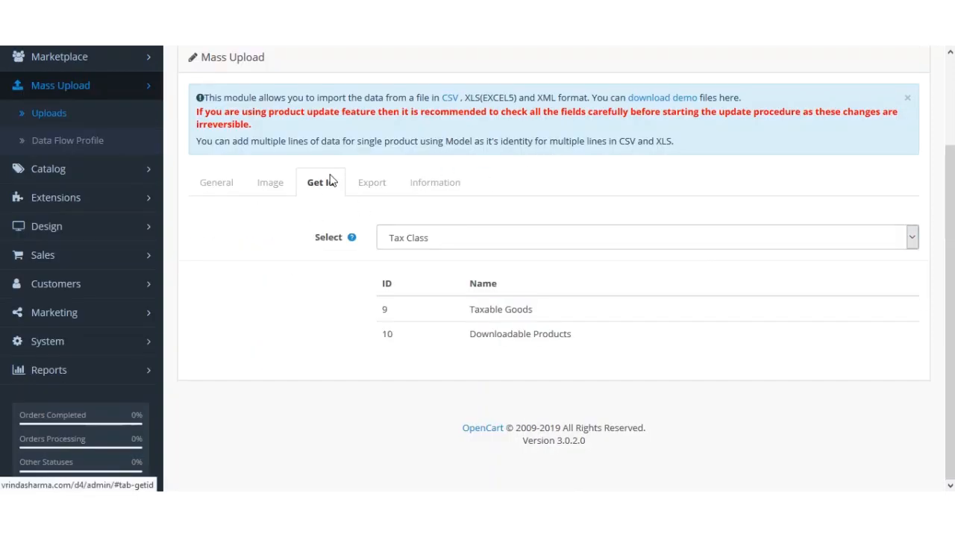
pyautogui.click(471, 245)
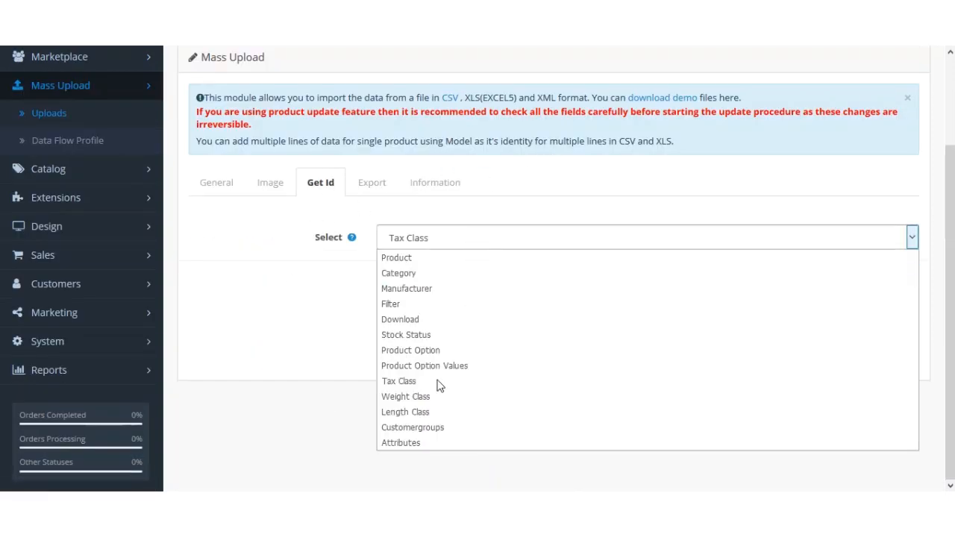
pyautogui.click(421, 412)
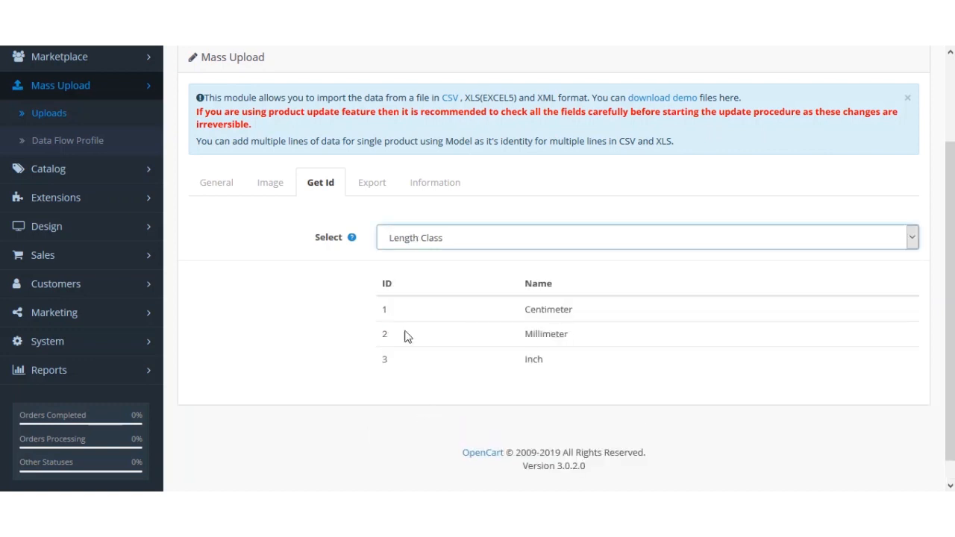
# - Compare the first product's length_class_id and length_class_name in the CSV with the Millimeter entry in Get Id
pyautogui.click(535, 355)
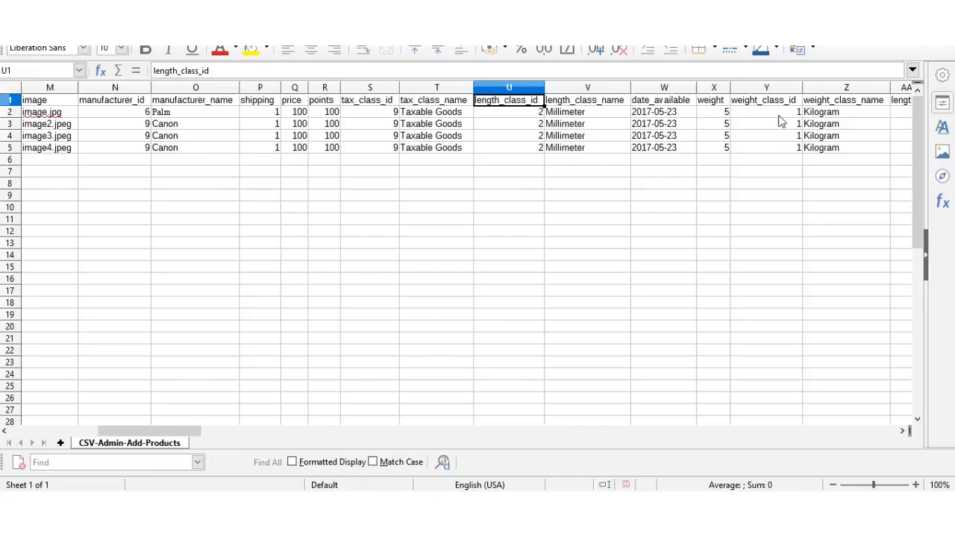
pyautogui.click(526, 113)
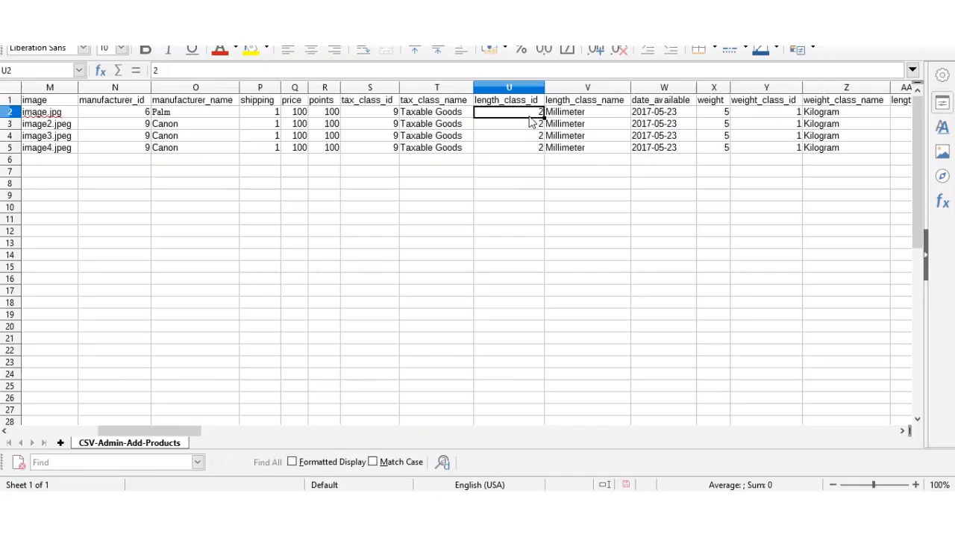
pyautogui.click(442, 115)
pyautogui.moveTo(84, 116); pyautogui.dragTo(608, 117)
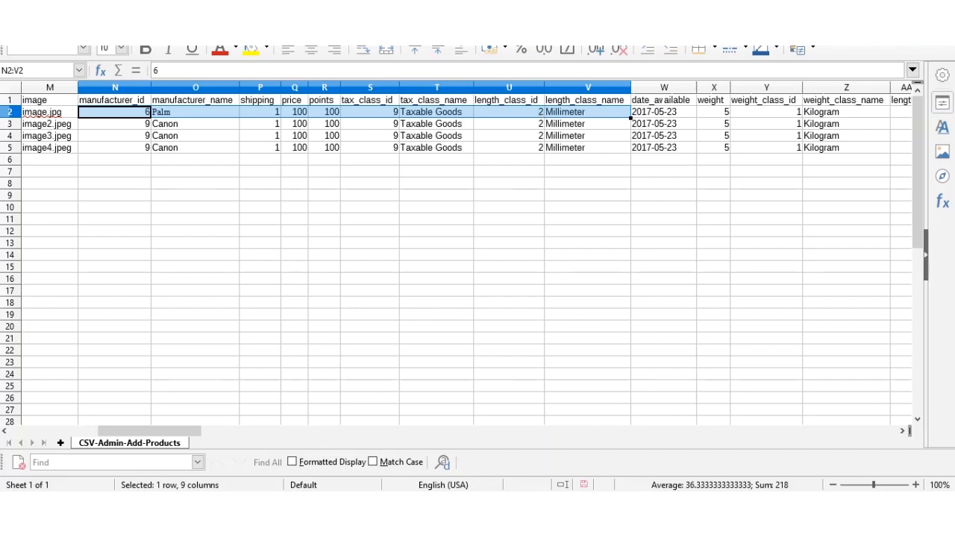
pyautogui.hotkey('alt', 'Tab')
pyautogui.doubleClick(385, 334)
pyautogui.doubleClick(558, 334)
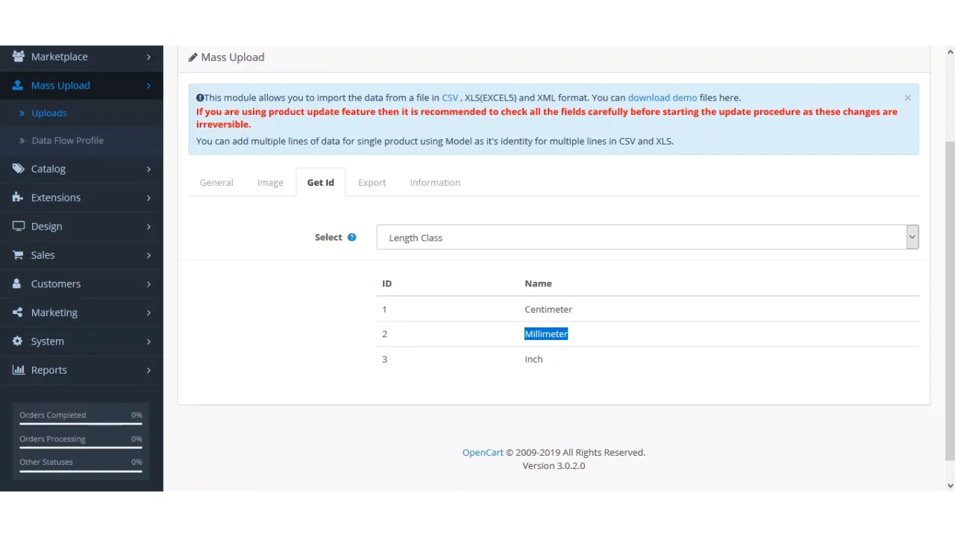
# - Match the CSV's date_available column to the Date Available field in the product's data settings
pyautogui.hotkey('alt', 'Tab')
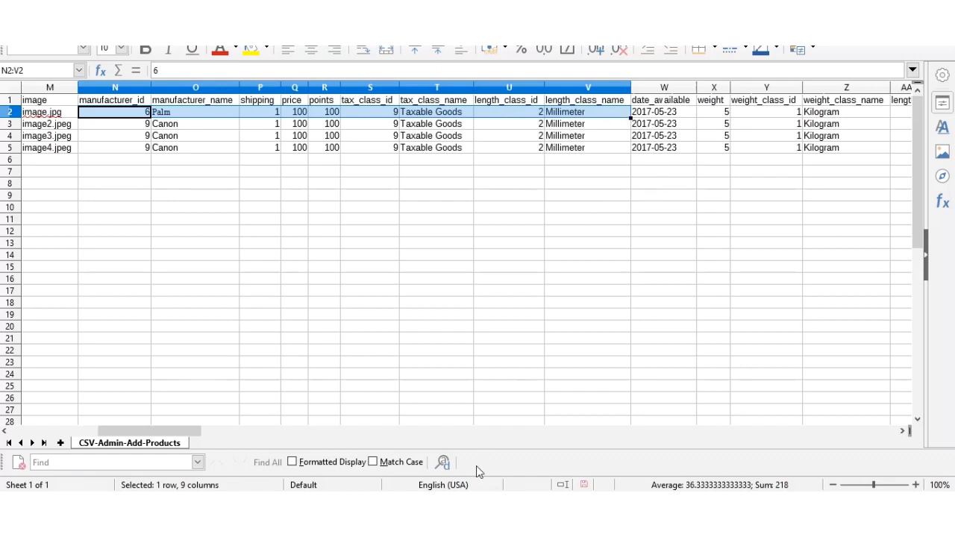
pyautogui.click(674, 102)
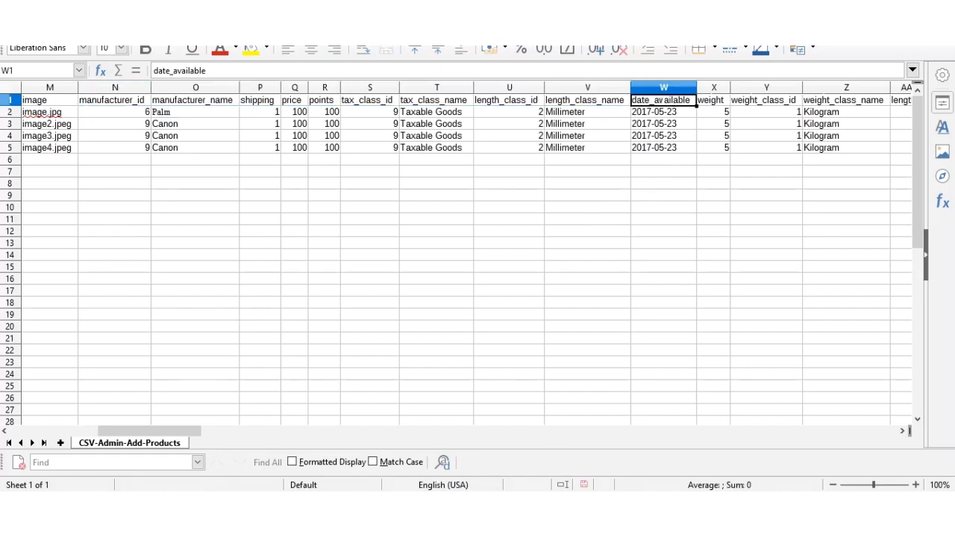
pyautogui.click(287, 508)
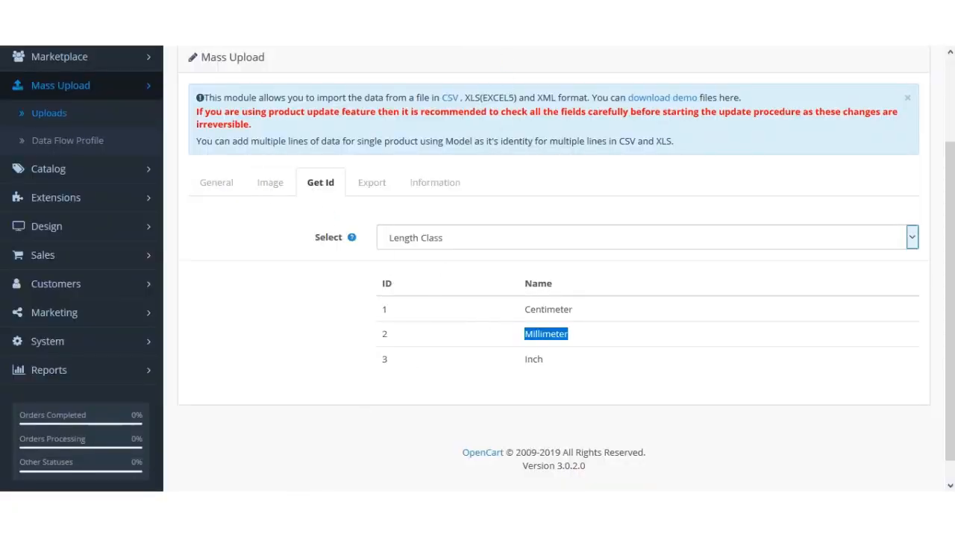
pyautogui.click(422, 28)
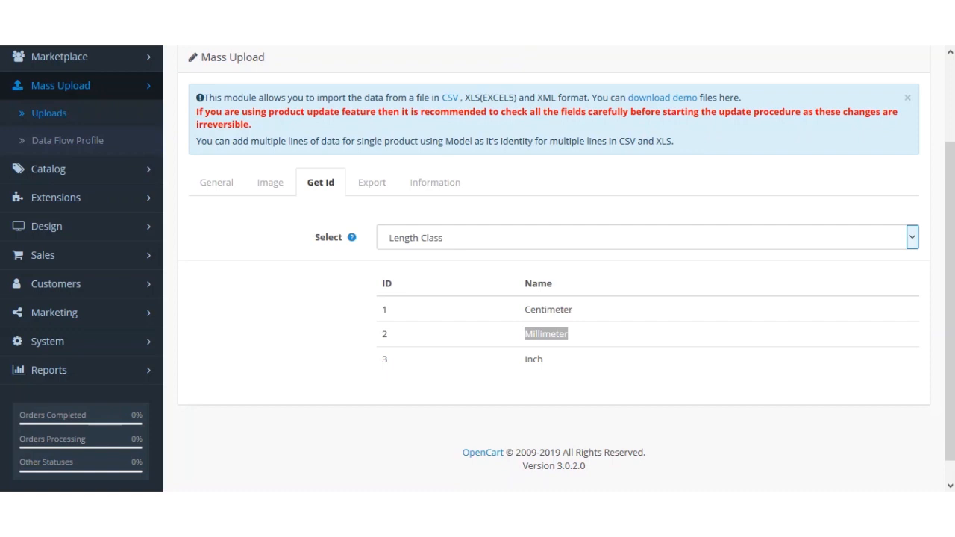
pyautogui.click(396, 28)
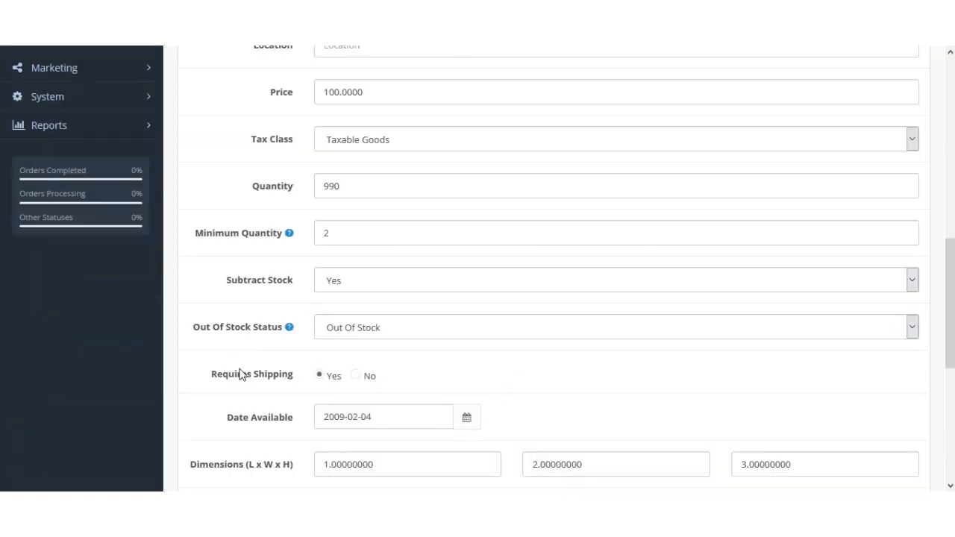
pyautogui.scroll(-3, 240, 377)
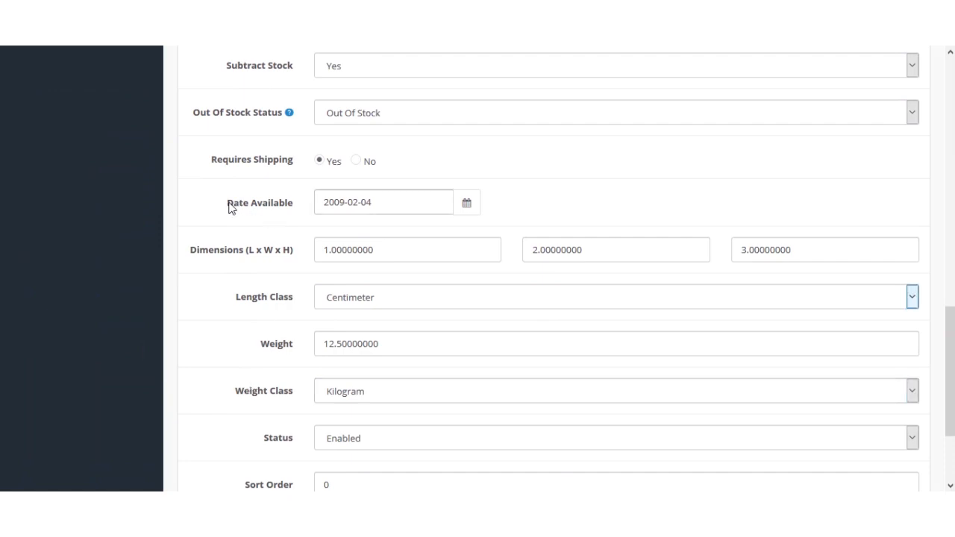
pyautogui.moveTo(228, 208); pyautogui.dragTo(299, 211)
pyautogui.moveTo(415, 201); pyautogui.dragTo(323, 201)
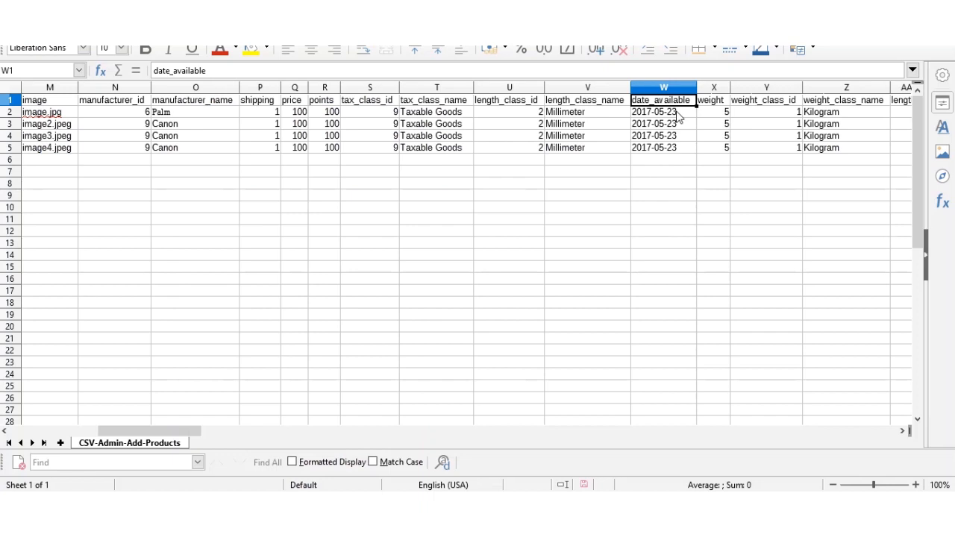
# - Review the first product's date_available and weight values, then the weight_class_id and weight_class_name columns in the CSV
pyautogui.click(679, 116)
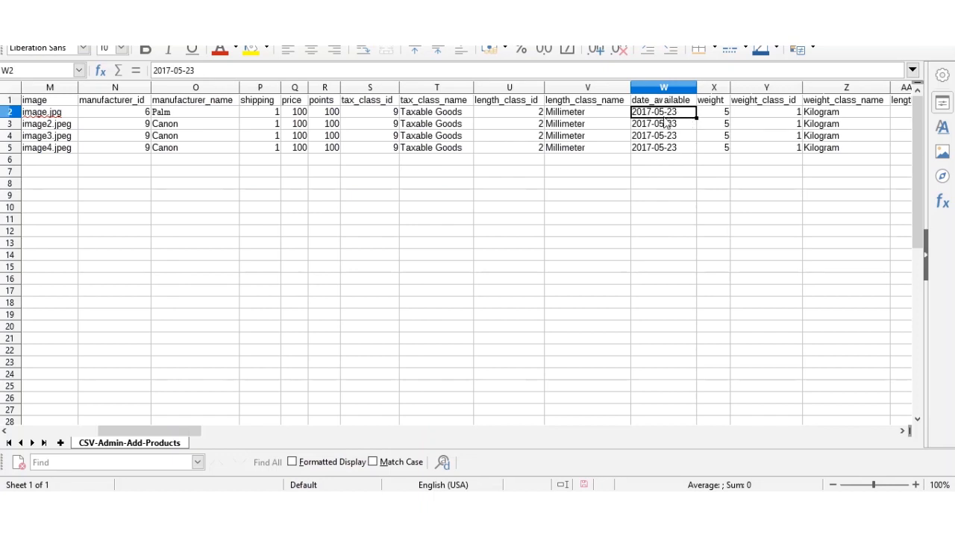
pyautogui.click(720, 103)
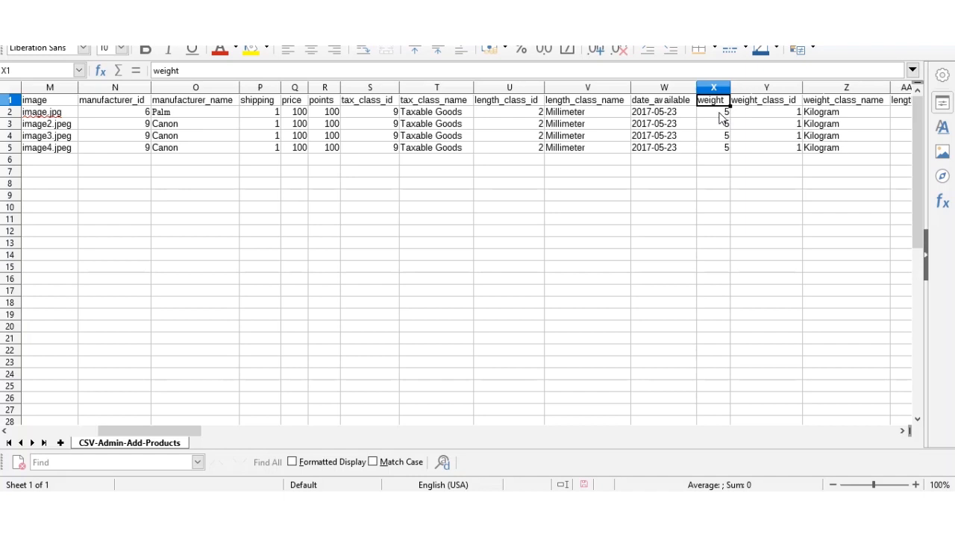
pyautogui.click(720, 114)
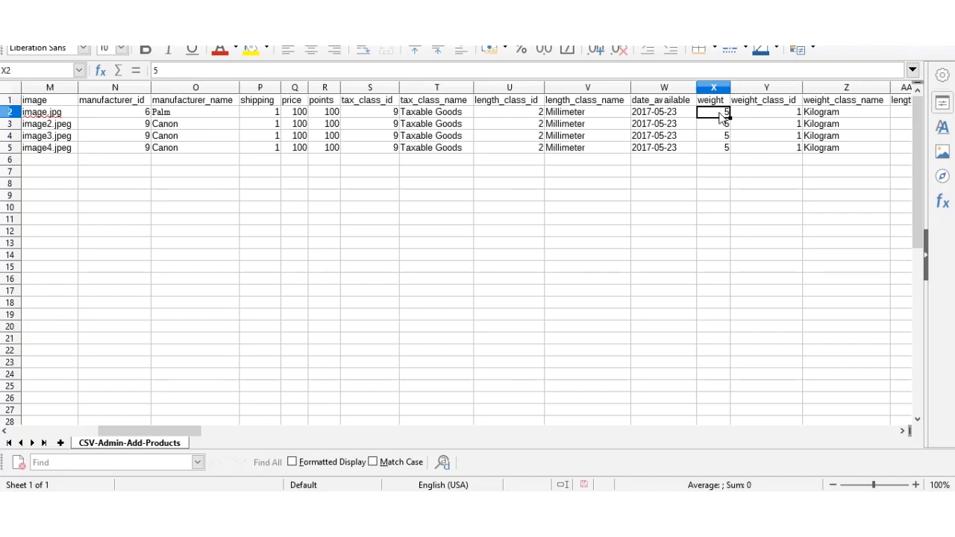
pyautogui.click(774, 103)
pyautogui.click(852, 103)
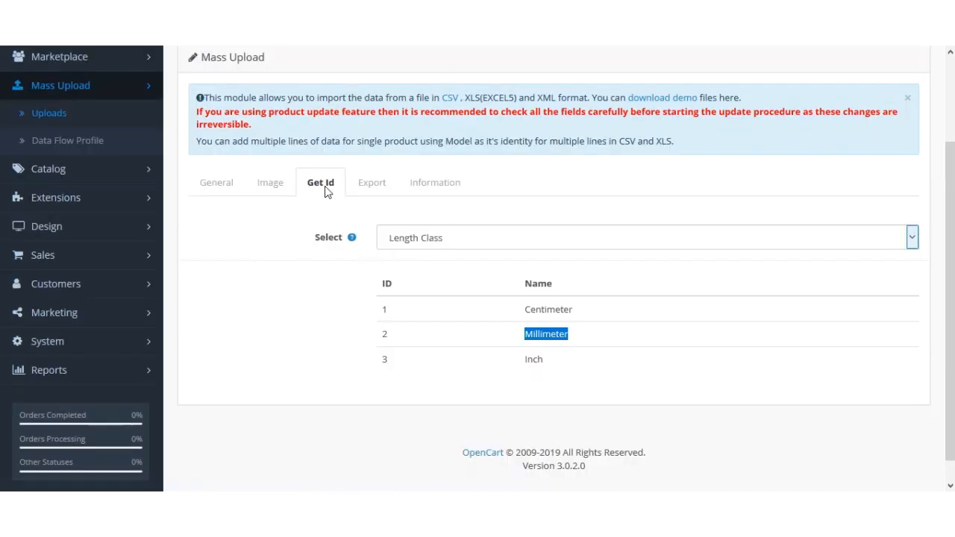
# - Look up the Weight Class IDs and names in Get Id for the CSV's weight_class_id column
pyautogui.click(489, 244)
pyautogui.click(429, 398)
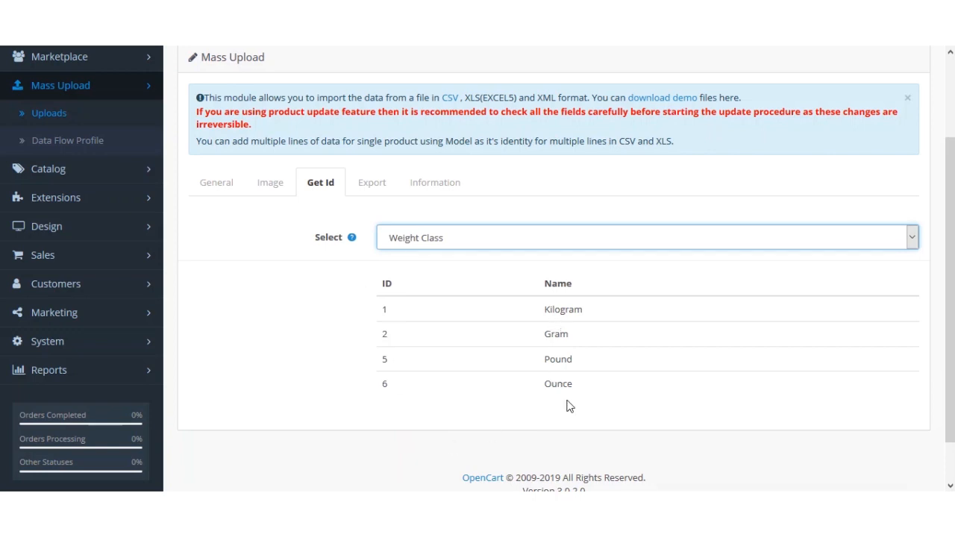
pyautogui.click(560, 381)
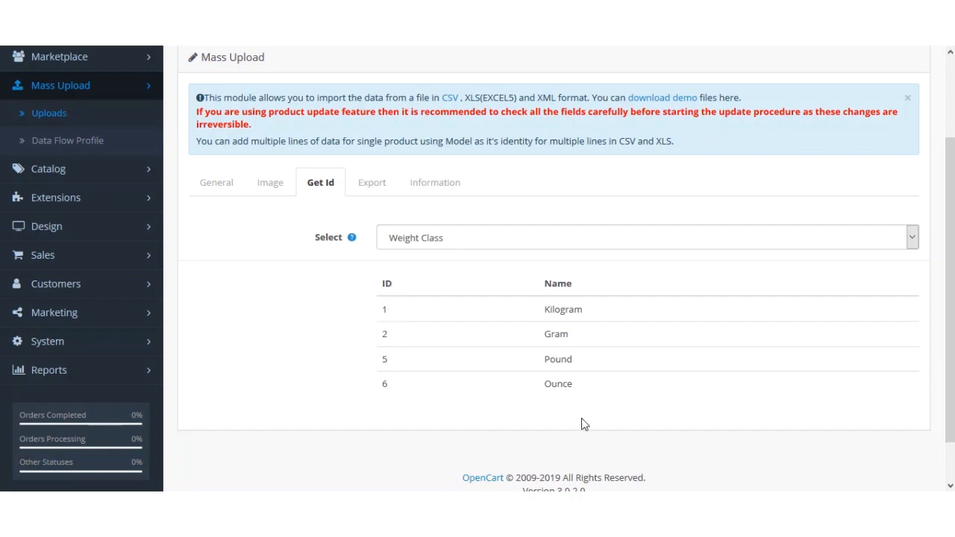
pyautogui.hotkey('alt', 'Tab')
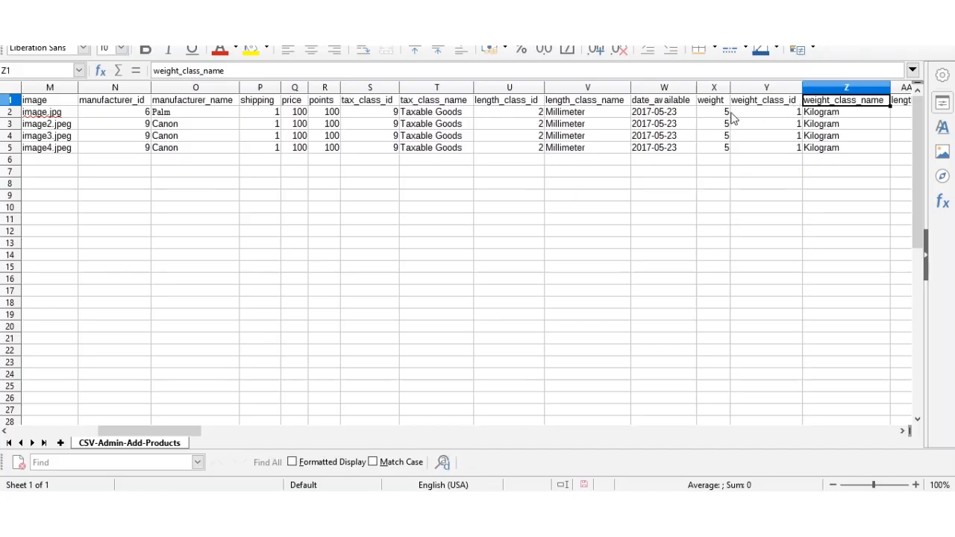
# - Compare the first product's weight_class_id and weight_class_name in the CSV with the Kilogram entry in Get Id
pyautogui.click(783, 115)
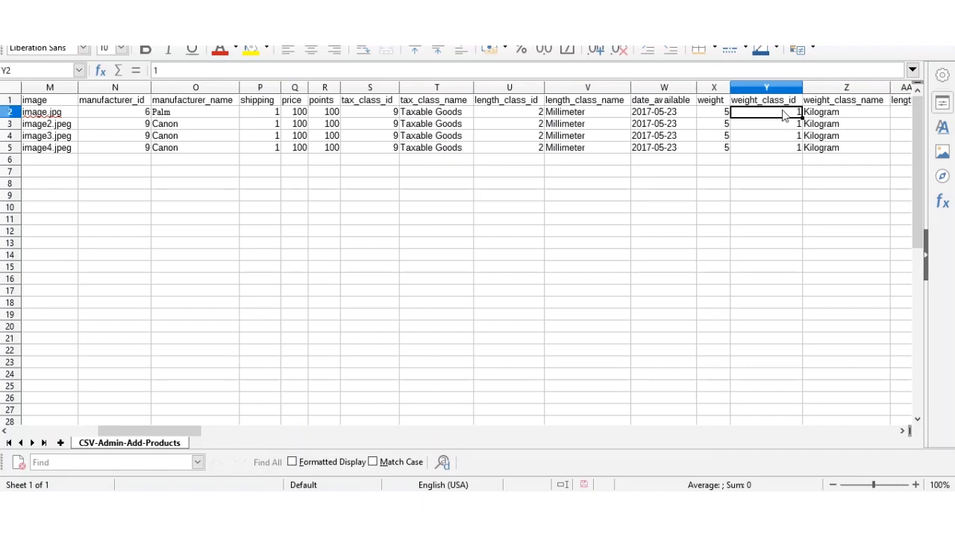
pyautogui.click(841, 114)
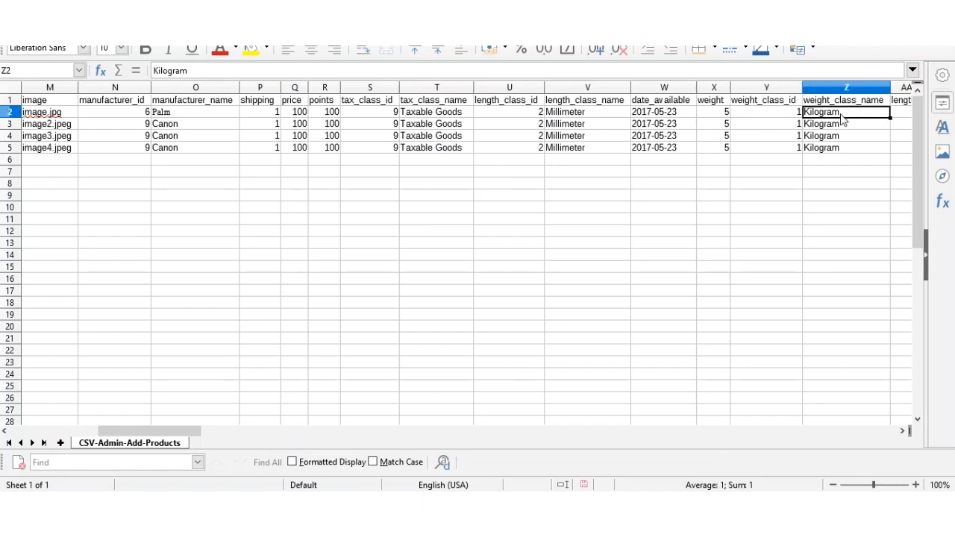
pyautogui.hotkey('alt', 'Tab')
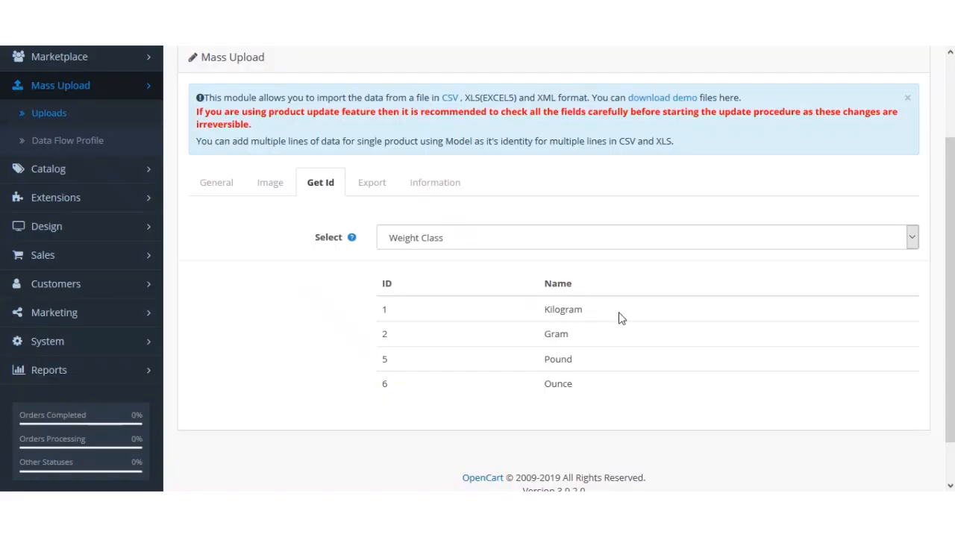
pyautogui.moveTo(375, 313); pyautogui.dragTo(398, 314)
pyautogui.moveTo(544, 315); pyautogui.dragTo(581, 311)
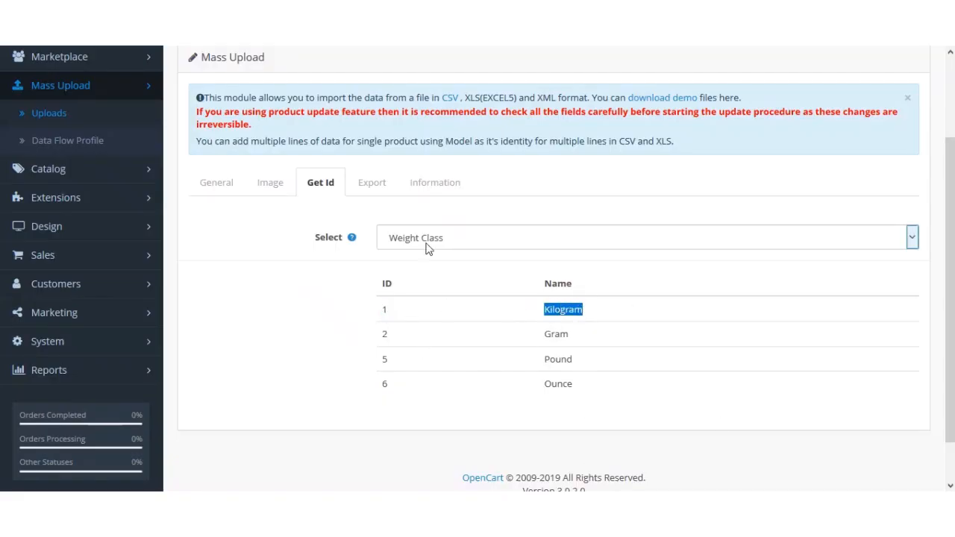
pyautogui.hotkey('alt', 'Tab')
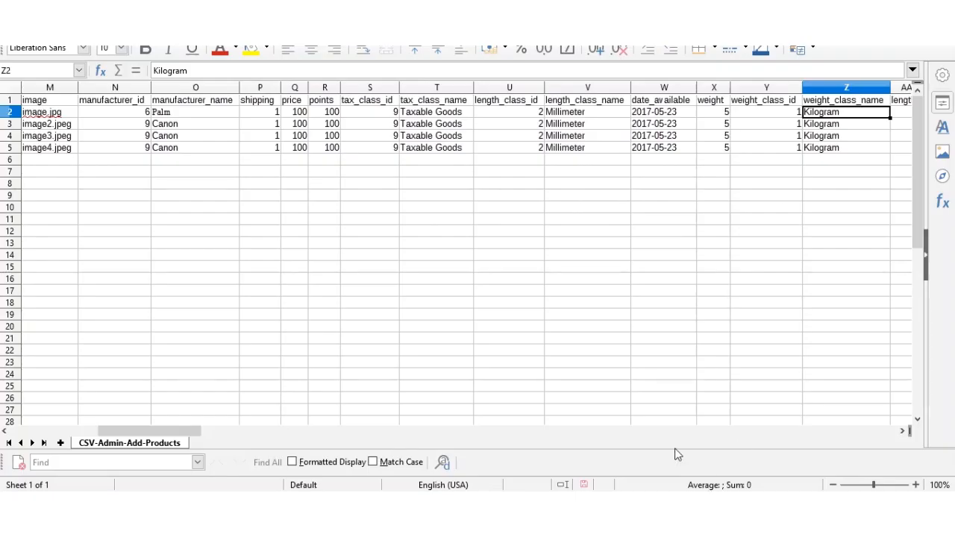
# - Review the first product's CSV values from manufacturer_name through length, width, height and subtract
pyautogui.click(902, 431)
pyautogui.click(903, 431)
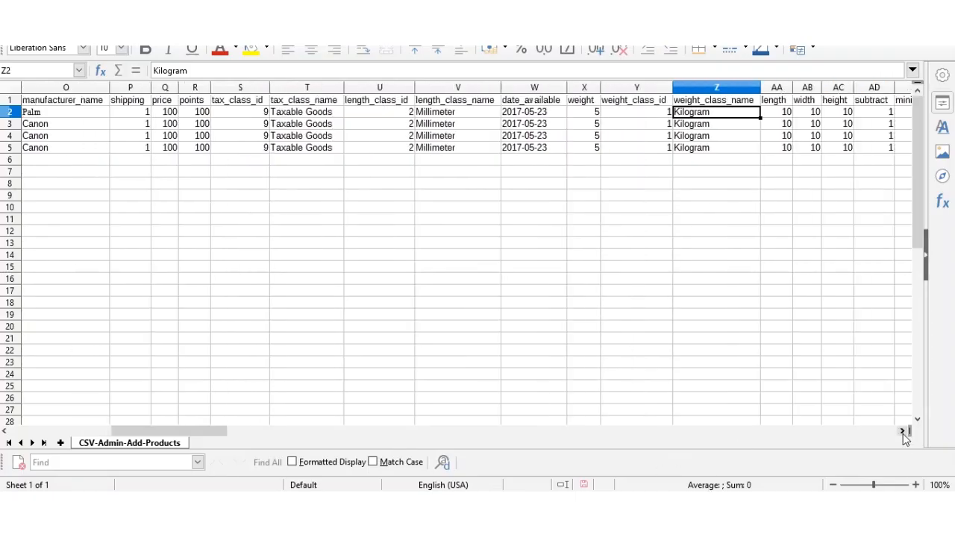
pyautogui.click(75, 113)
pyautogui.moveTo(96, 117); pyautogui.dragTo(869, 116)
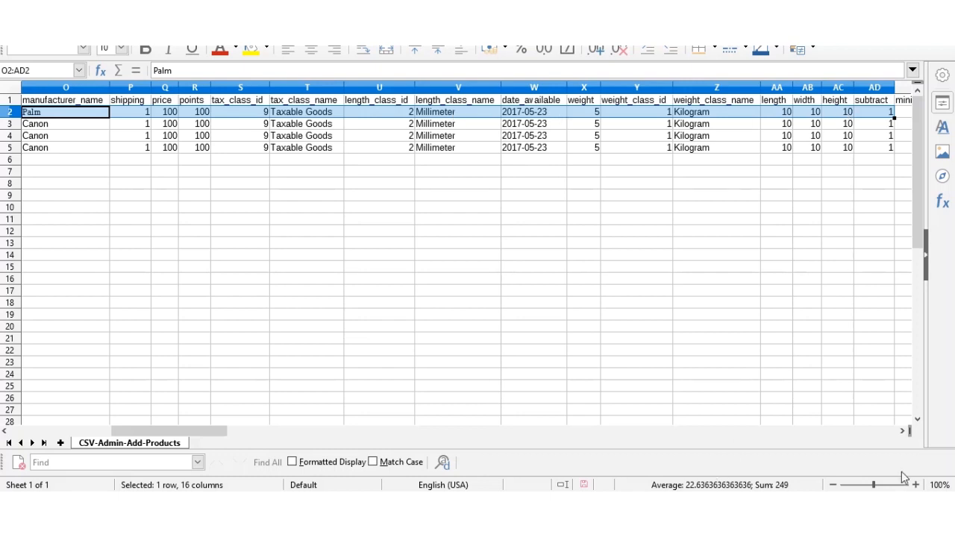
# - Examine the minimum, sort_order and status columns in the CSV
pyautogui.click(902, 431)
pyautogui.click(903, 432)
pyautogui.click(903, 432)
pyautogui.click(903, 431)
pyautogui.click(903, 431)
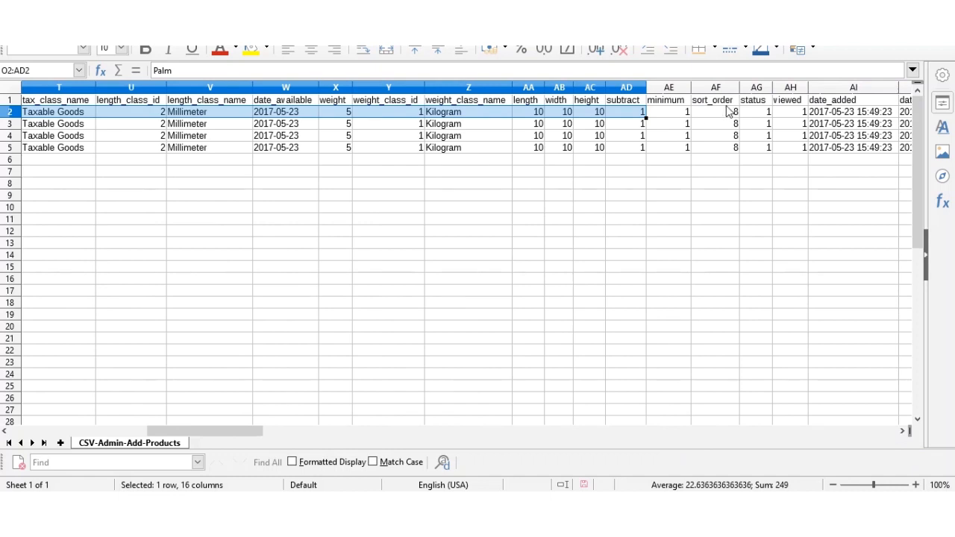
pyautogui.click(756, 104)
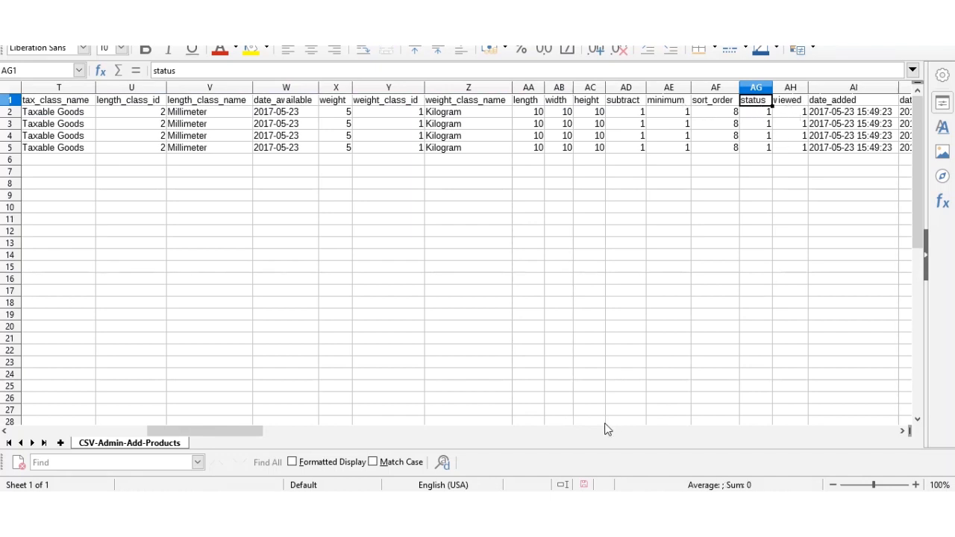
# - Examine the date_added and date_modified columns and the attribute columns that follow them in the CSV
pyautogui.click(902, 431)
pyautogui.click(903, 431)
pyautogui.click(902, 431)
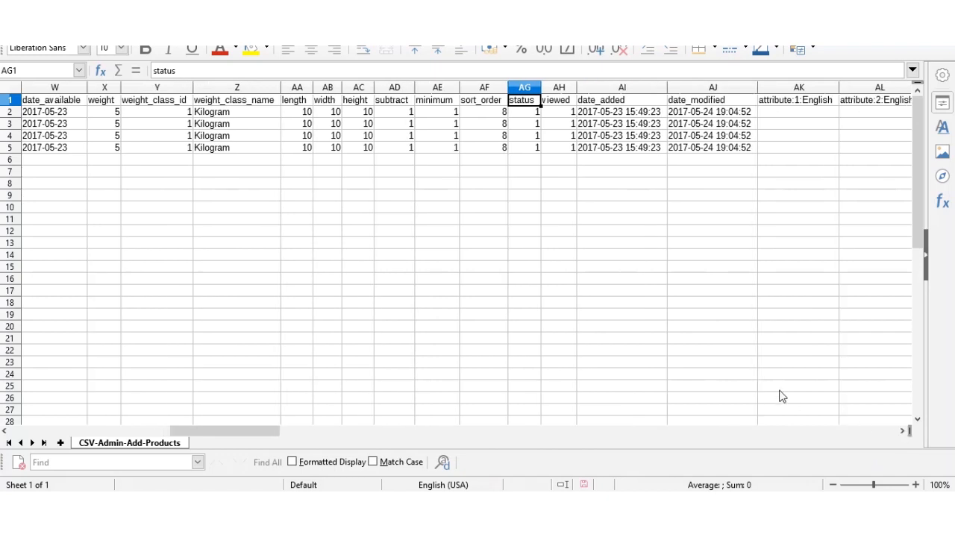
pyautogui.click(610, 106)
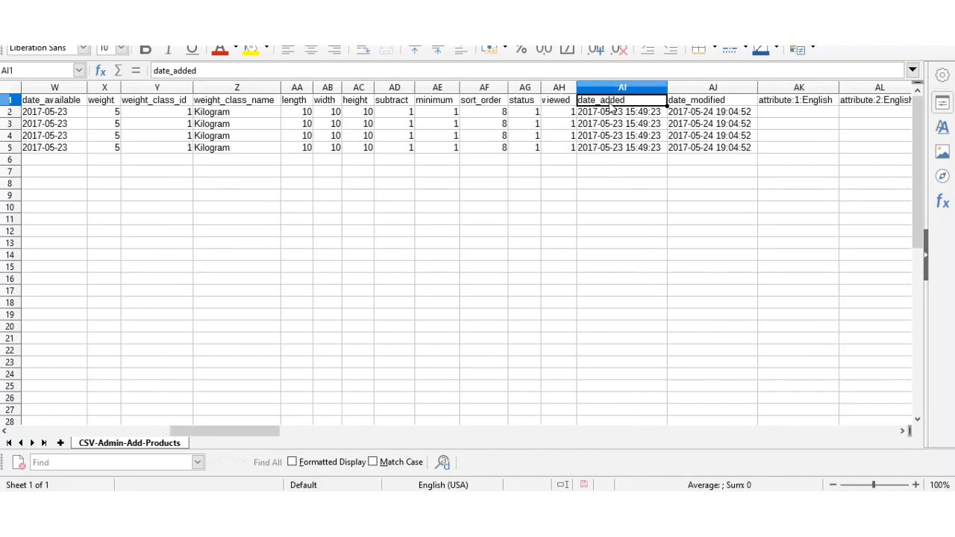
pyautogui.click(731, 104)
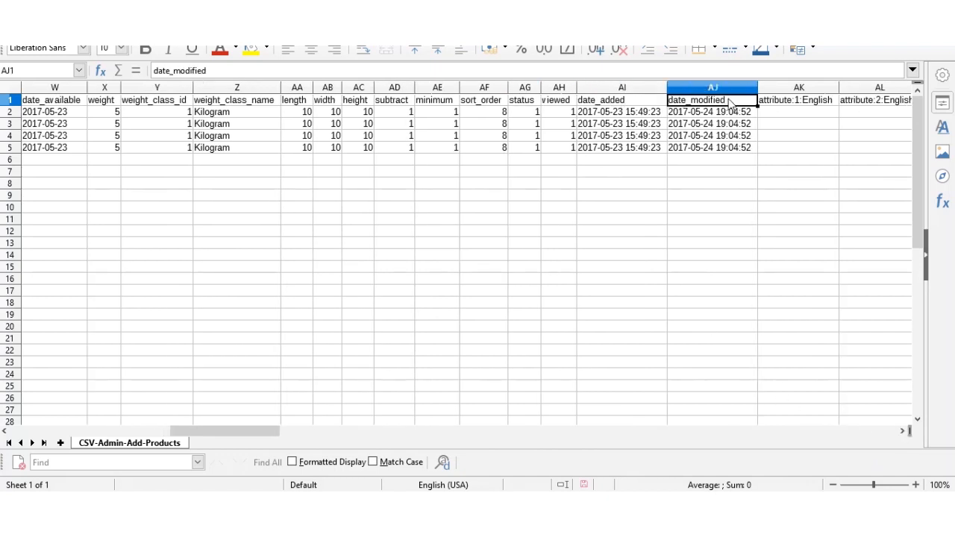
pyautogui.click(903, 432)
pyautogui.click(903, 431)
pyautogui.click(903, 431)
pyautogui.click(903, 431)
pyautogui.click(903, 432)
pyautogui.click(903, 431)
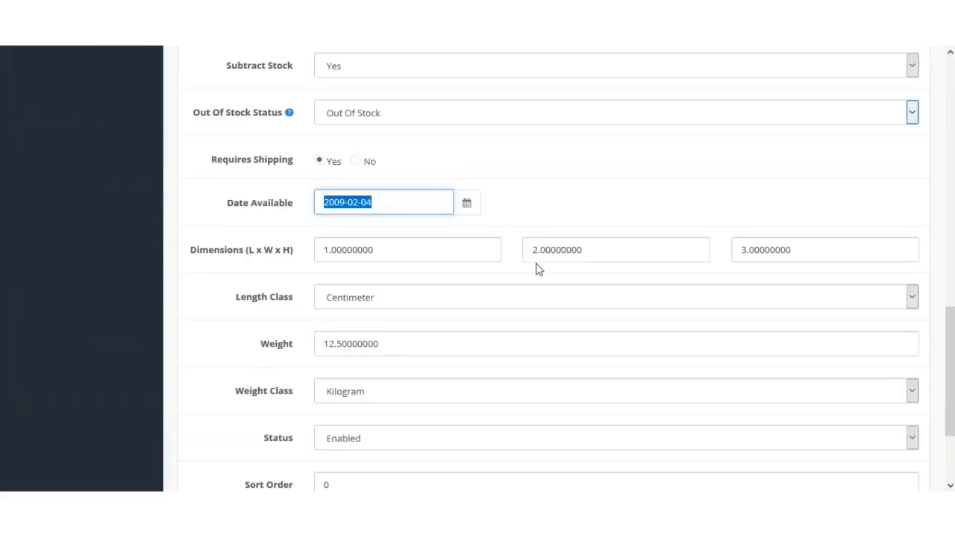
# - View the product's Checkbox option settings in OpenCart and check the available option values
pyautogui.scroll(10, 538, 269)
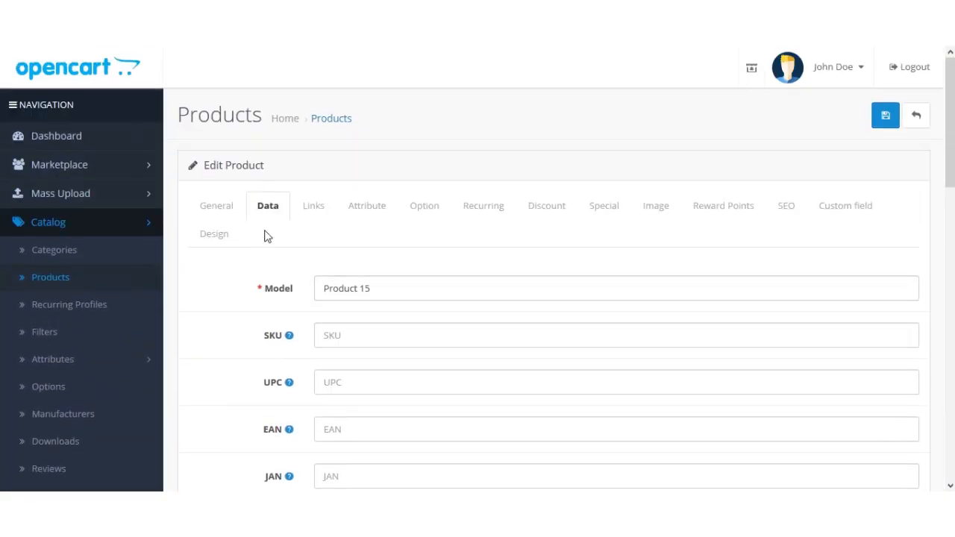
pyautogui.click(429, 212)
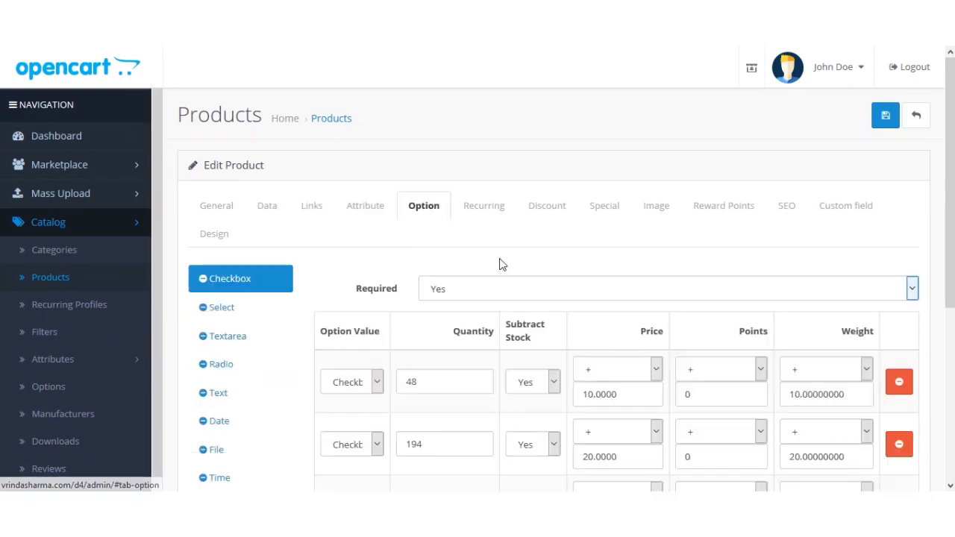
pyautogui.moveTo(952, 252); pyautogui.dragTo(948, 369)
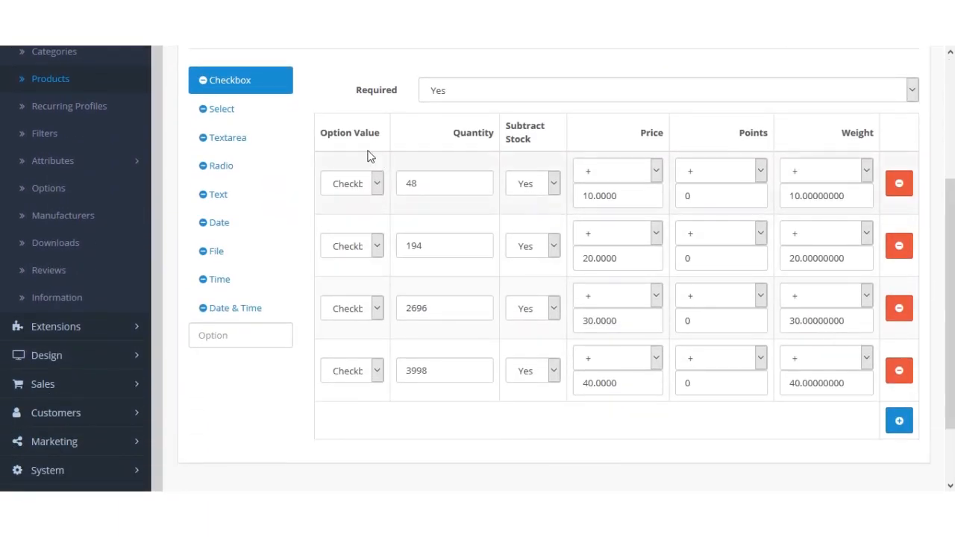
pyautogui.click(375, 183)
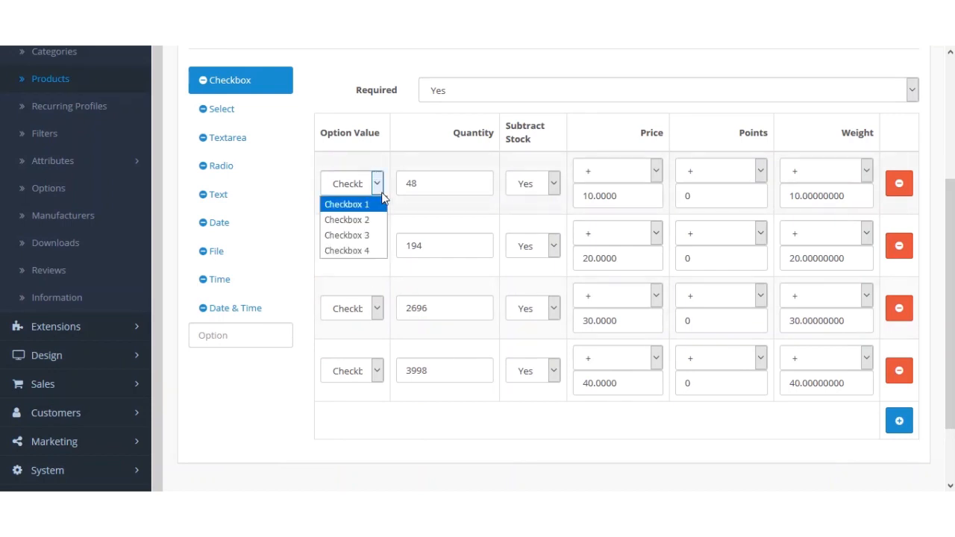
pyautogui.click(550, 439)
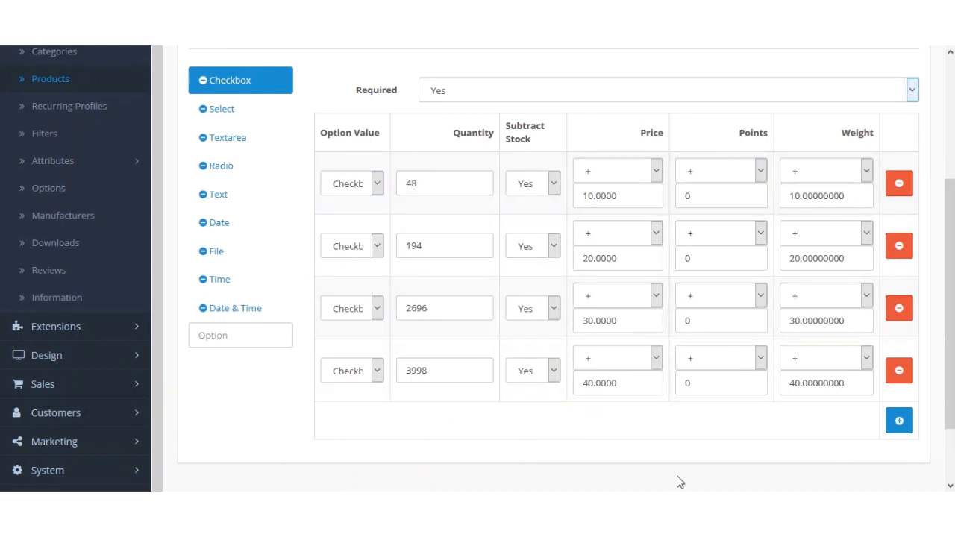
pyautogui.click(695, 483)
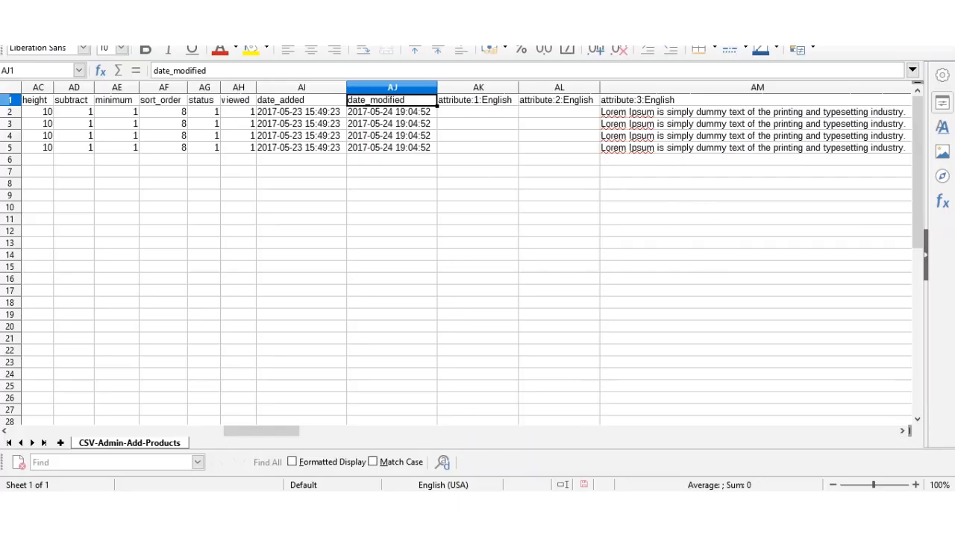
# - Examine the CSV's option columns for product option ID, name, type, required and value
pyautogui.hscroll(10, 376, 146)
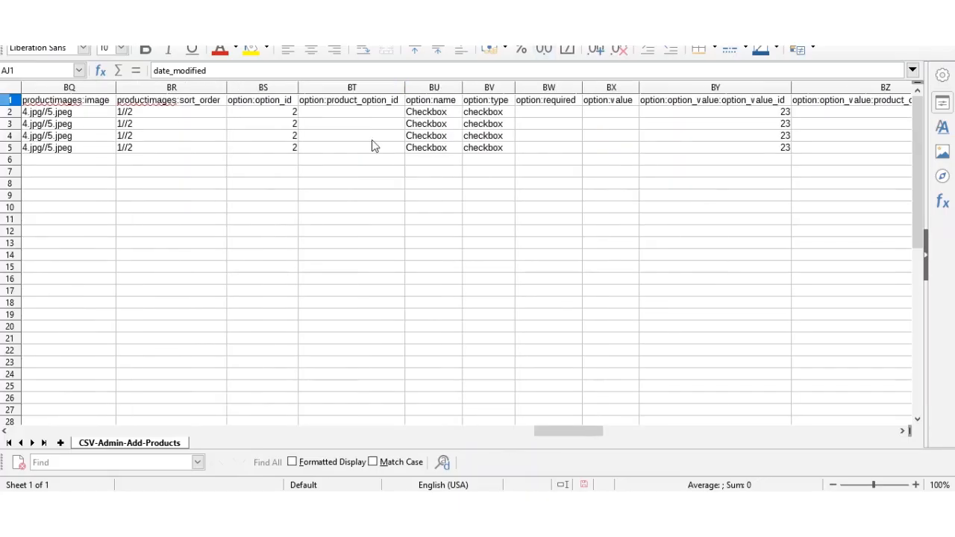
pyautogui.click(327, 105)
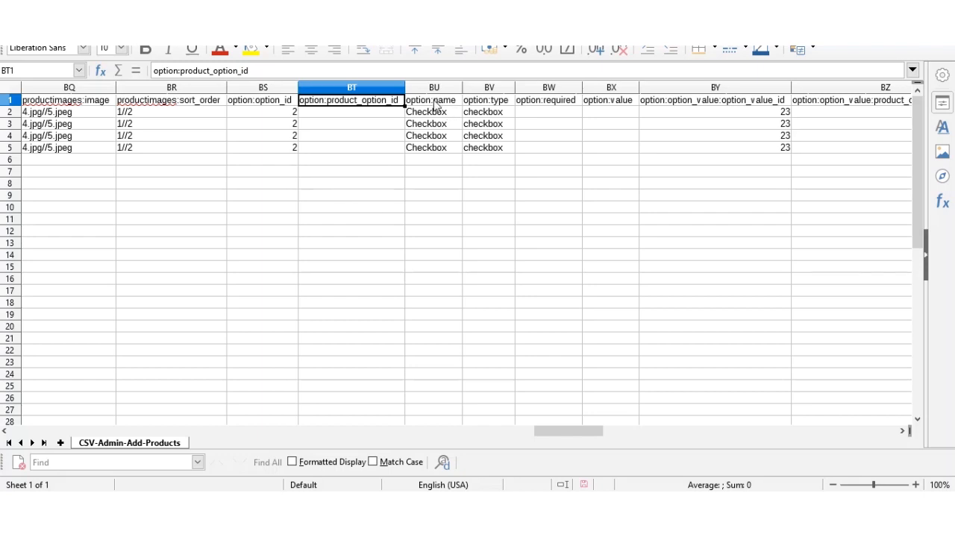
pyautogui.click(457, 105)
pyautogui.click(439, 116)
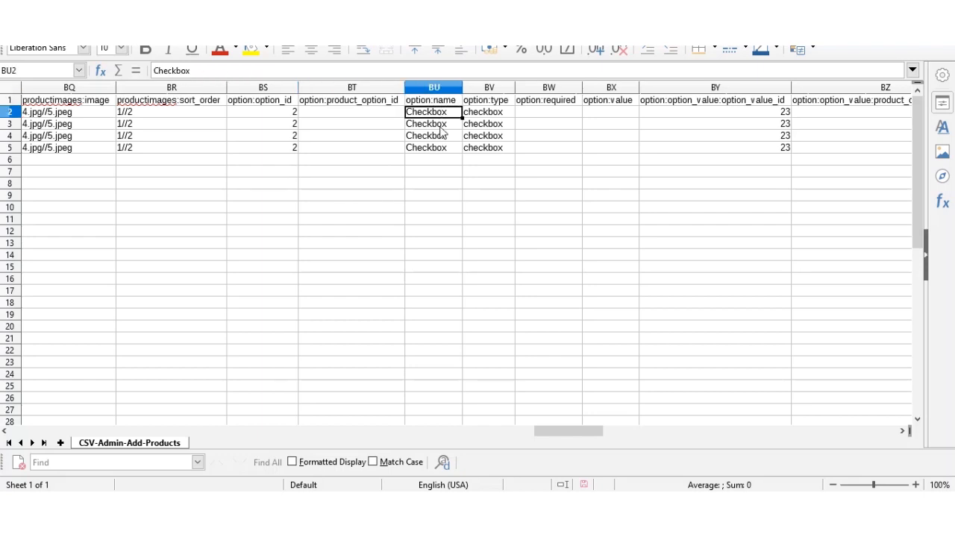
pyautogui.click(500, 102)
pyautogui.click(500, 115)
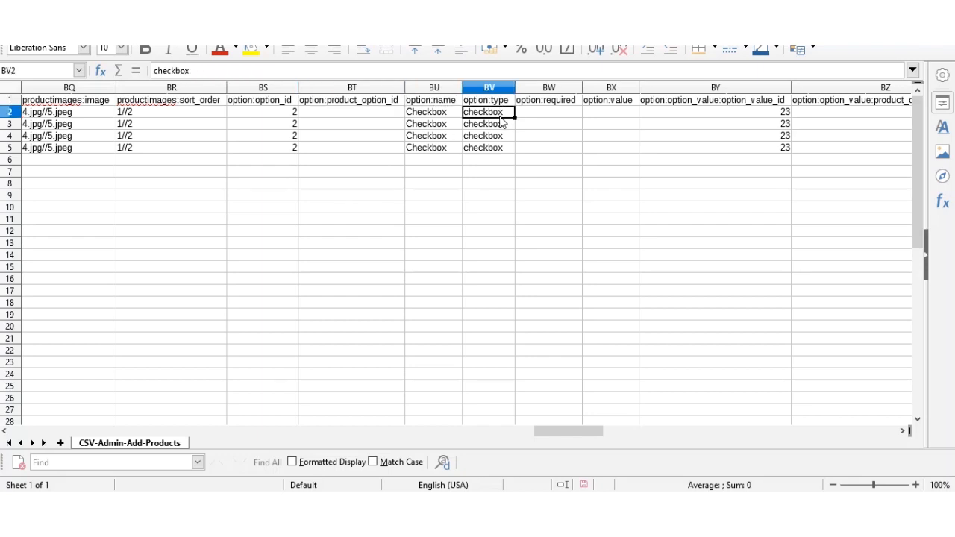
pyautogui.click(565, 115)
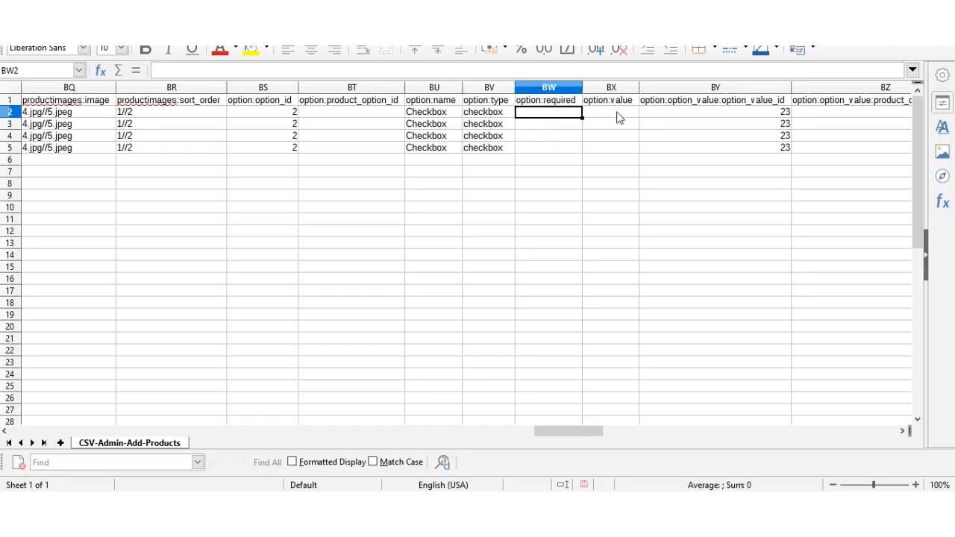
pyautogui.click(619, 118)
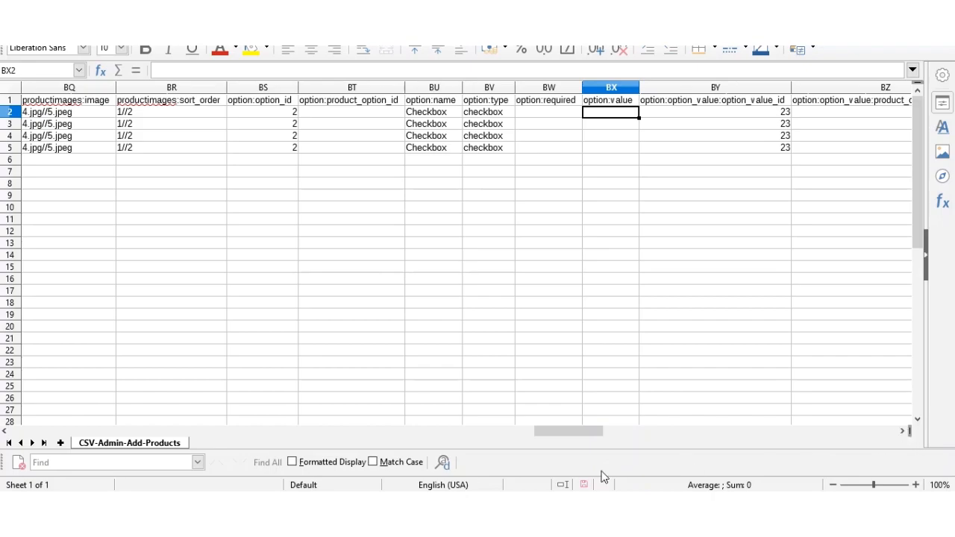
# - Switch to OpenCart's Mass Upload page and look up the Checkbox option's ID in the Product Option ID list
pyautogui.hotkey('alt', 'Tab')
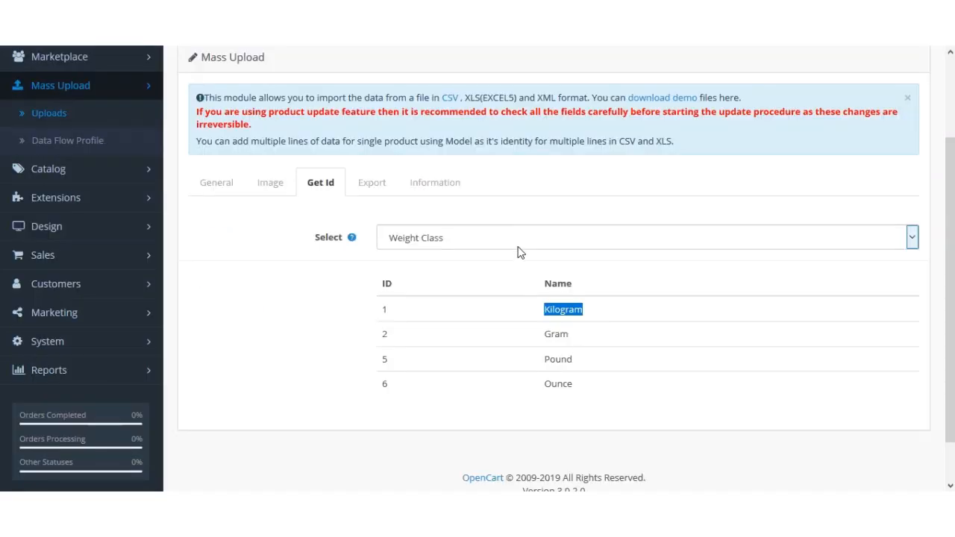
pyautogui.click(517, 248)
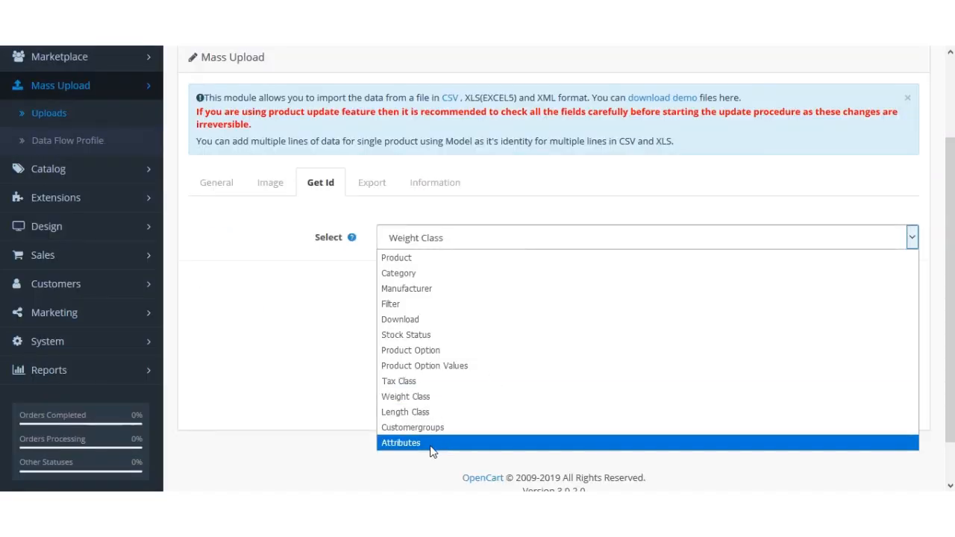
pyautogui.click(438, 350)
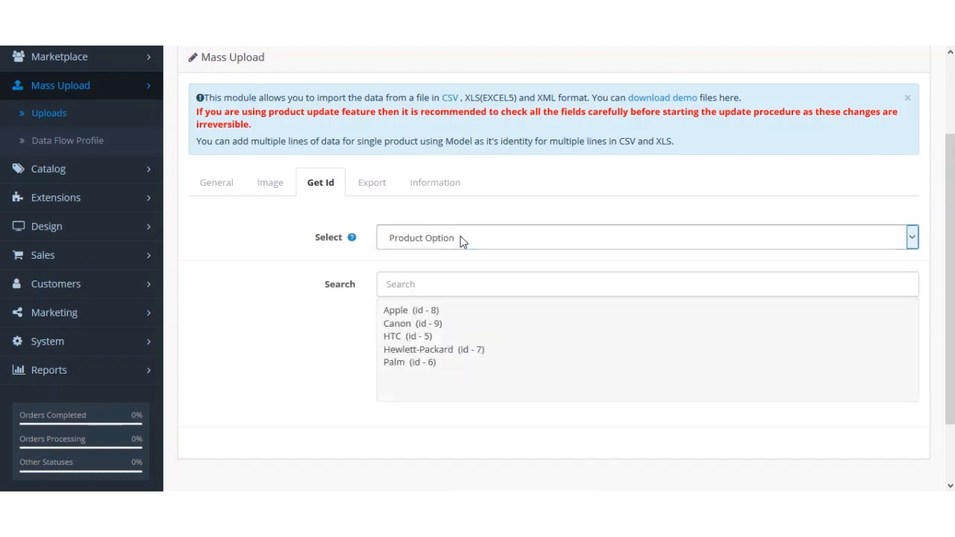
pyautogui.click(417, 289)
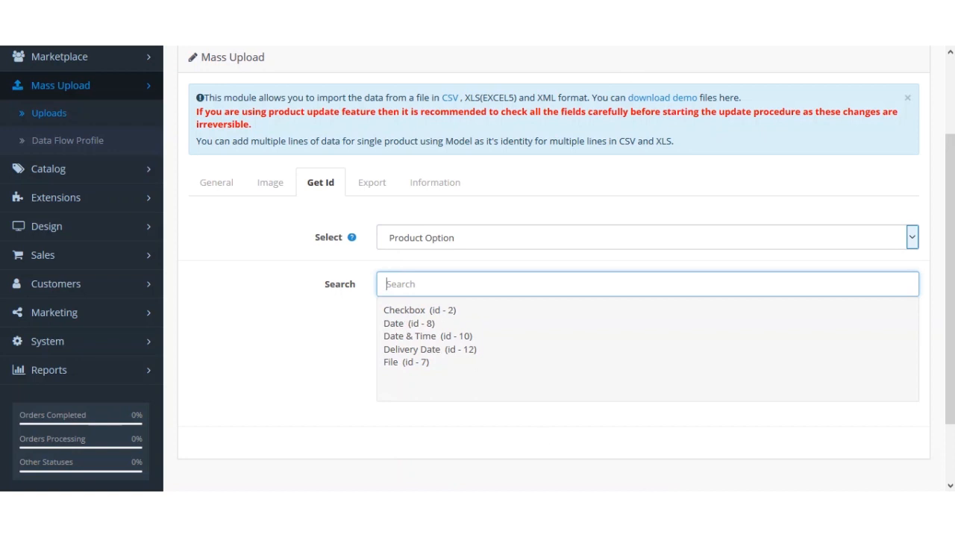
pyautogui.moveTo(387, 312); pyautogui.dragTo(450, 319)
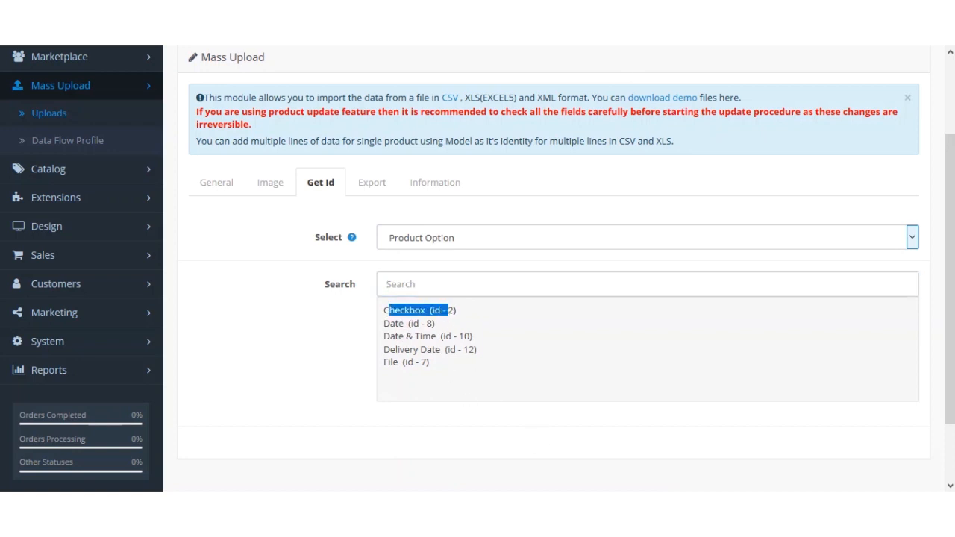
# - Compare the option_id and option name columns in the CSV with the Checkbox product option ID in OpenCart
pyautogui.hotkey('alt', 'Tab')
pyautogui.click(425, 114)
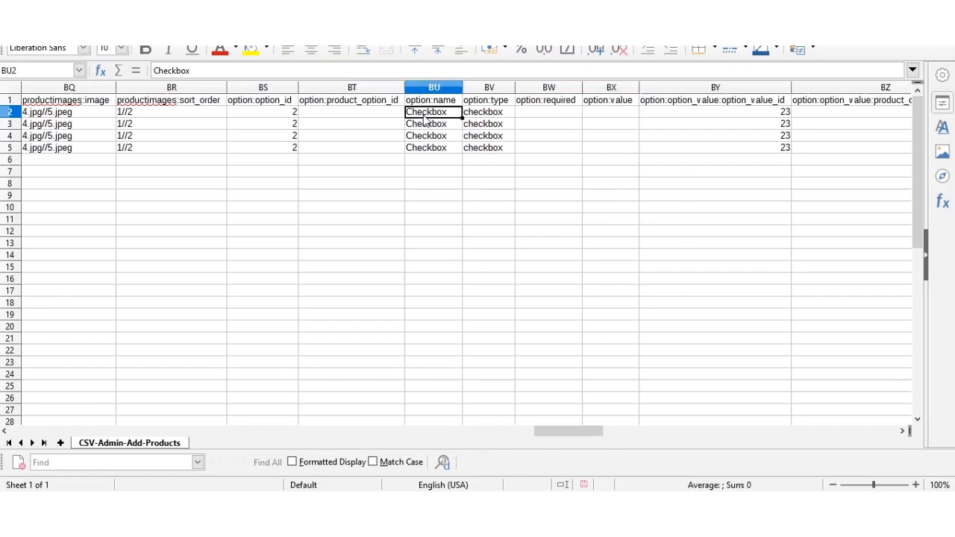
pyautogui.click(283, 104)
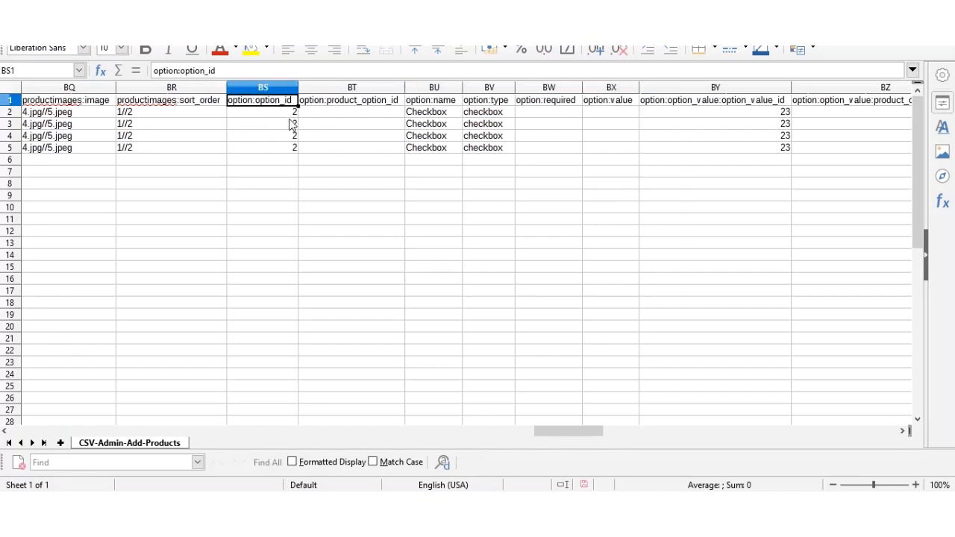
pyautogui.click(292, 113)
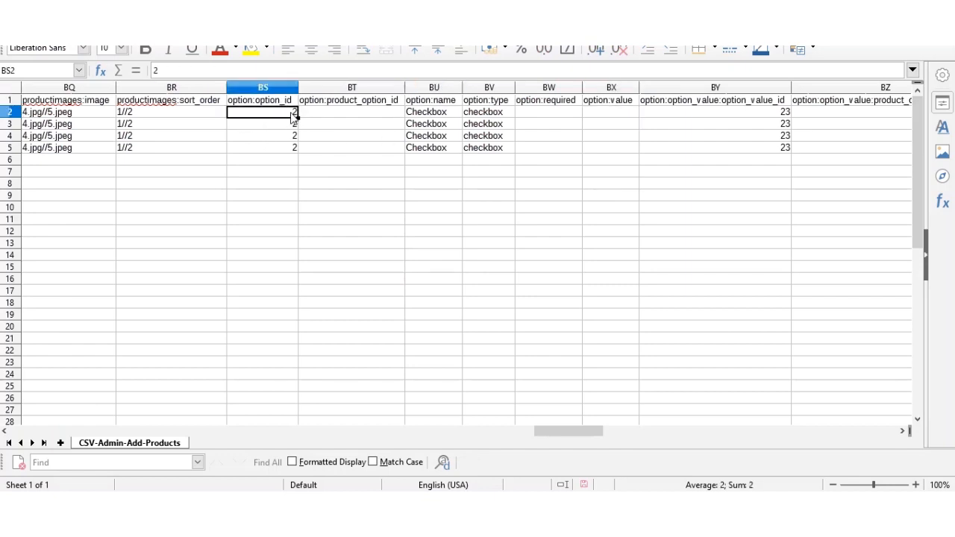
pyautogui.hotkey('alt', 'Tab')
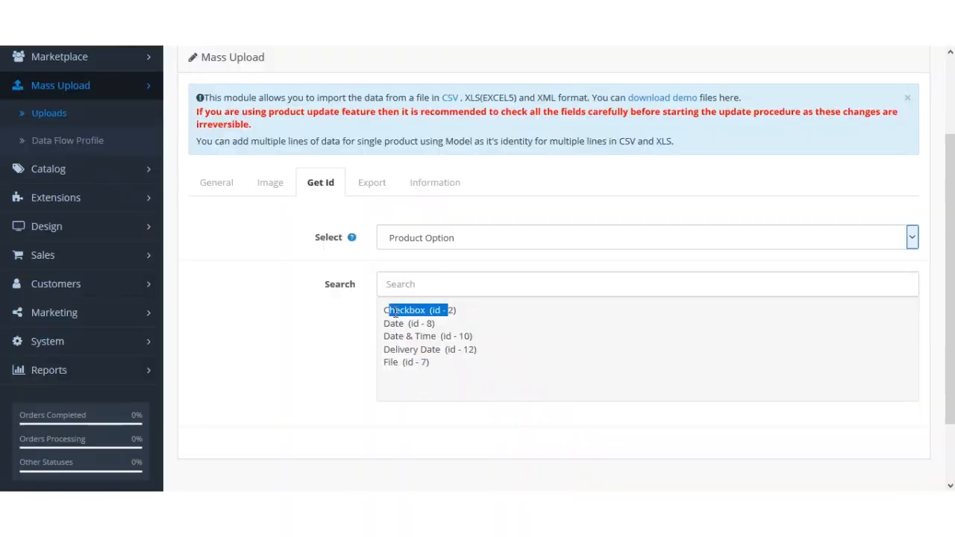
pyautogui.hotkey('alt', 'Tab')
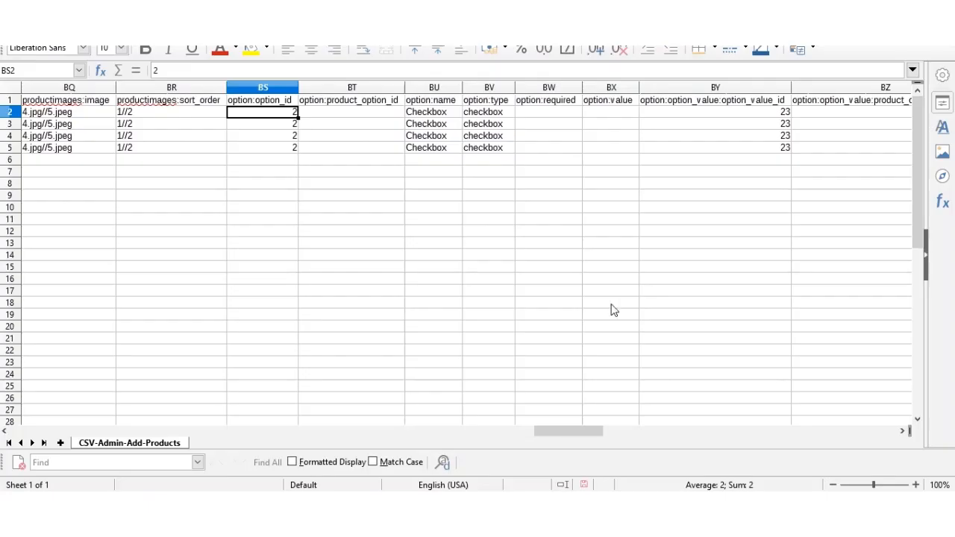
pyautogui.click(450, 114)
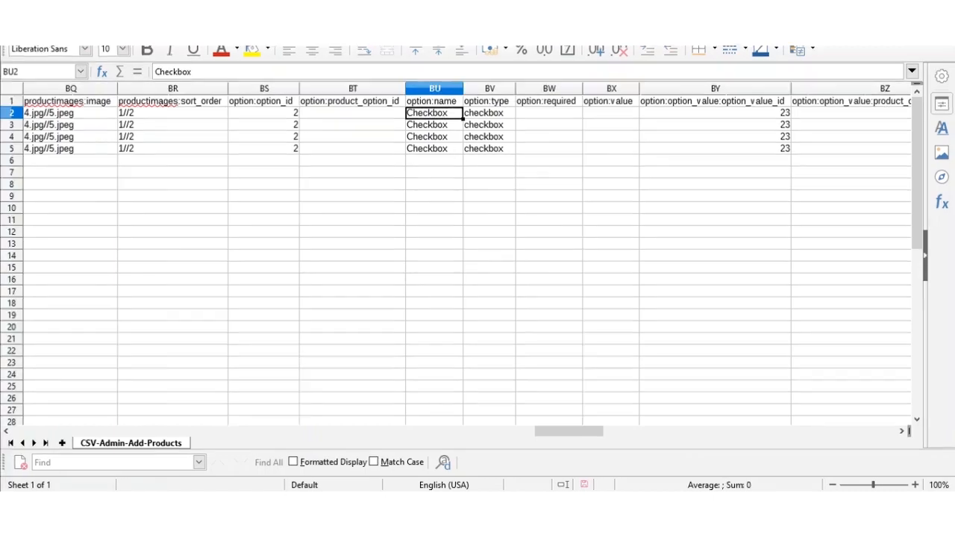
# - Switch to OpenCart, list the Product Option Values IDs and locate the ID of Checkbox 1
pyautogui.hotkey('alt', 'Tab')
pyautogui.click(462, 239)
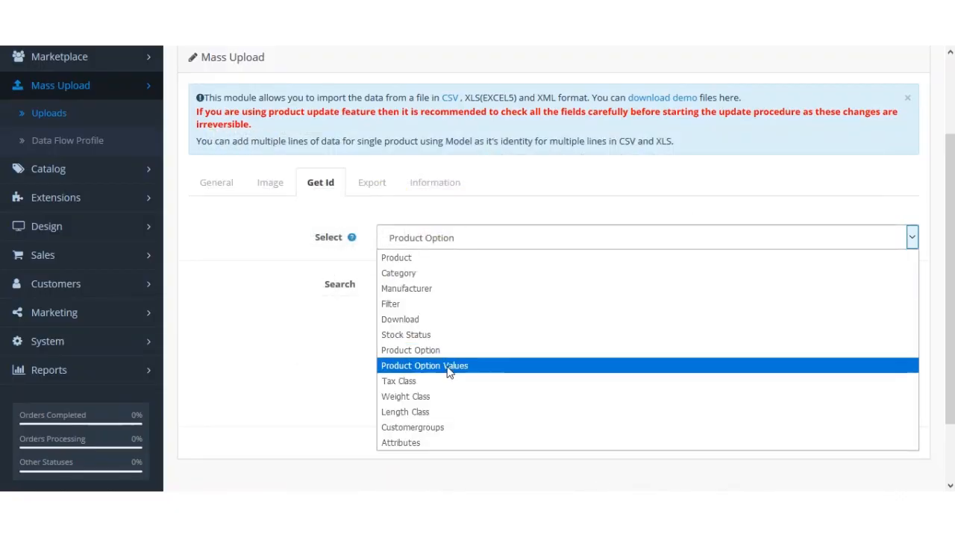
pyautogui.click(446, 367)
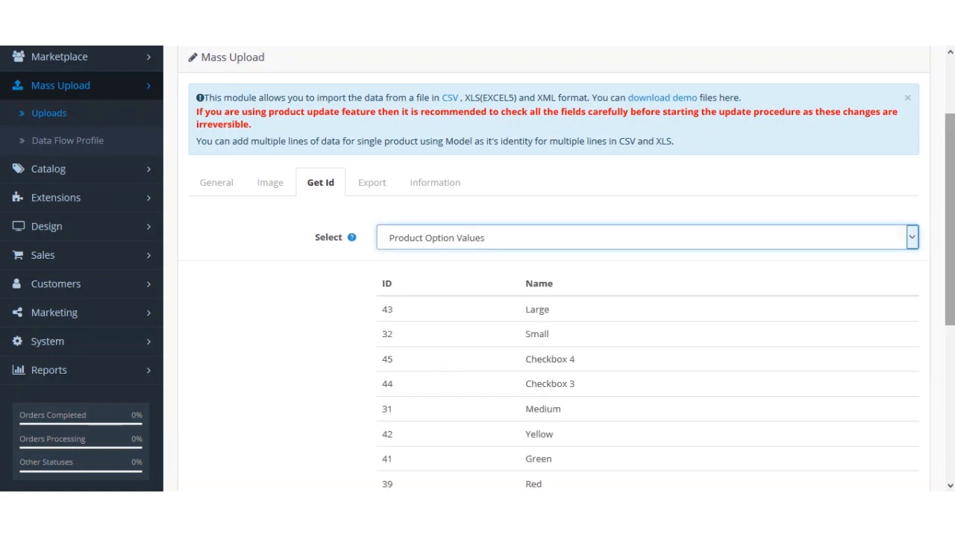
pyautogui.scroll(-2, 949, 224)
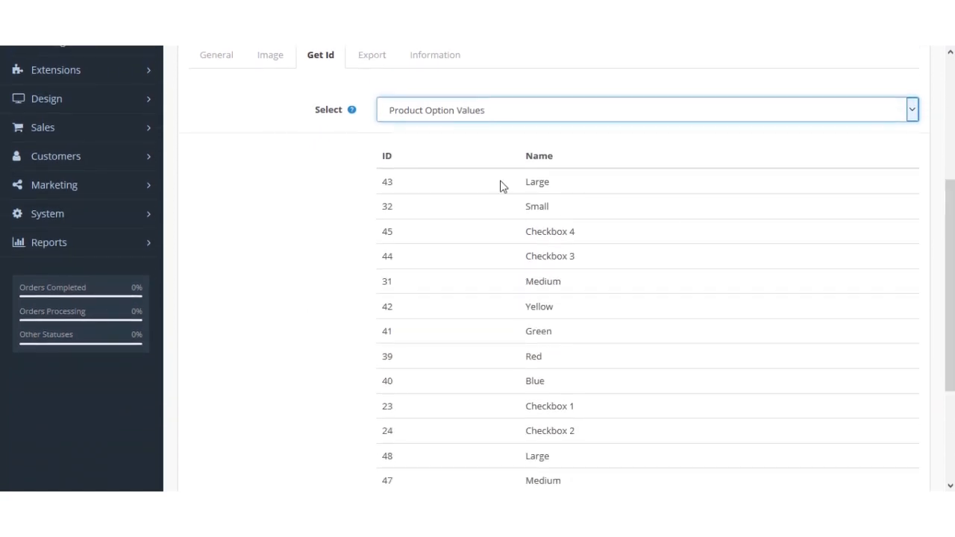
pyautogui.scroll(-1, 452, 400)
pyautogui.moveTo(585, 341); pyautogui.dragTo(527, 337)
pyautogui.moveTo(396, 337); pyautogui.dragTo(383, 339)
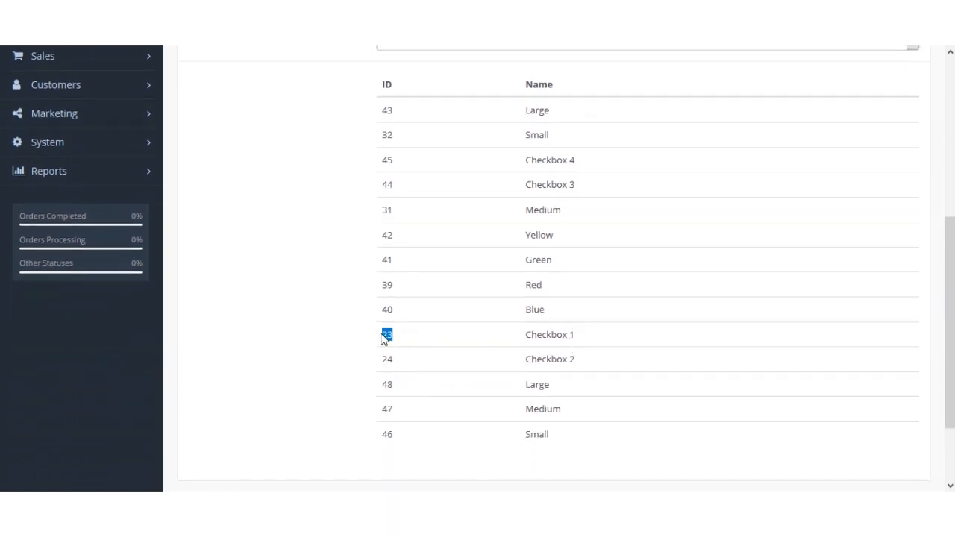
# - Check the CSV's option type and option_value_id columns against the Checkbox 1 ID in OpenCart
pyautogui.hotkey('alt', 'Tab')
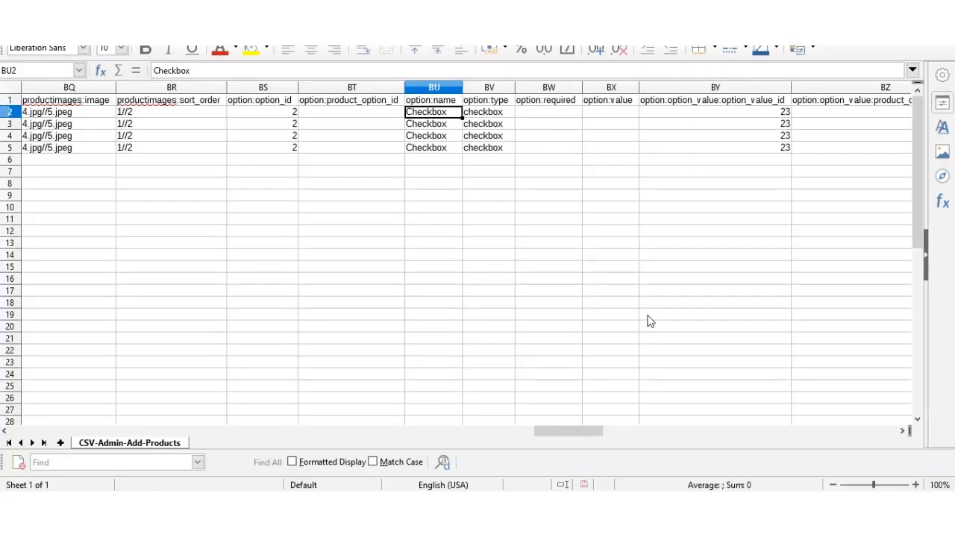
pyautogui.click(501, 114)
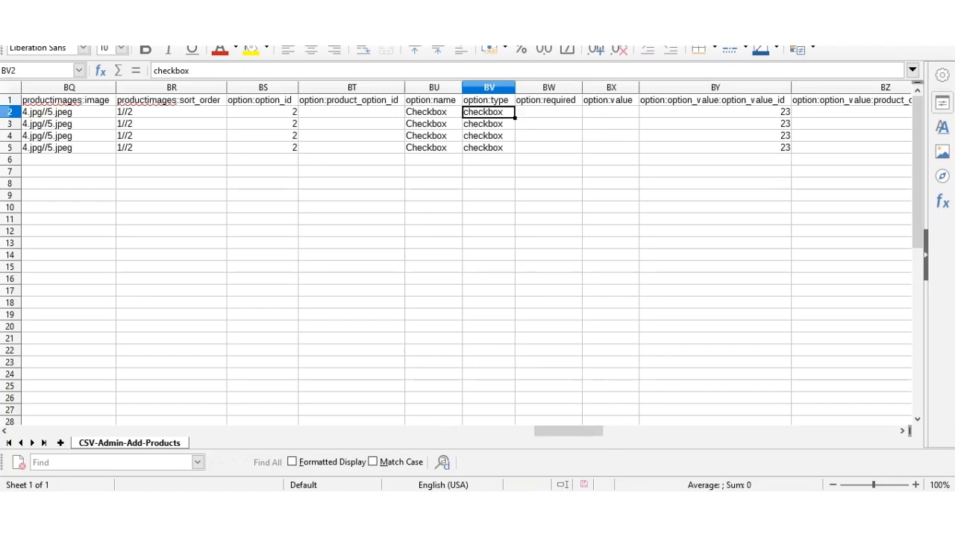
pyautogui.click(531, 501)
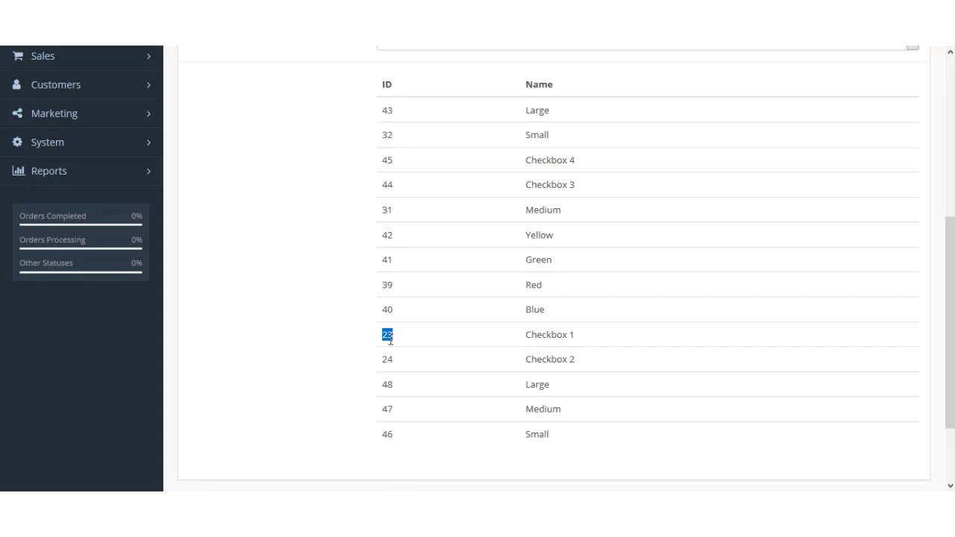
pyautogui.hotkey('alt', 'Tab')
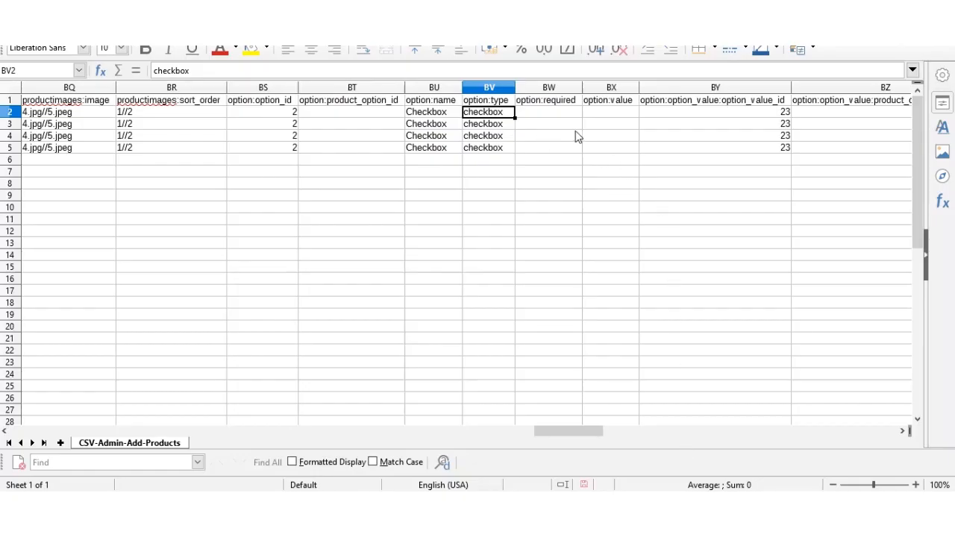
pyautogui.click(779, 117)
# - Examine the CSV's option value name, quantity, subtract, price prefix and price columns
pyautogui.moveTo(587, 436); pyautogui.dragTo(617, 439)
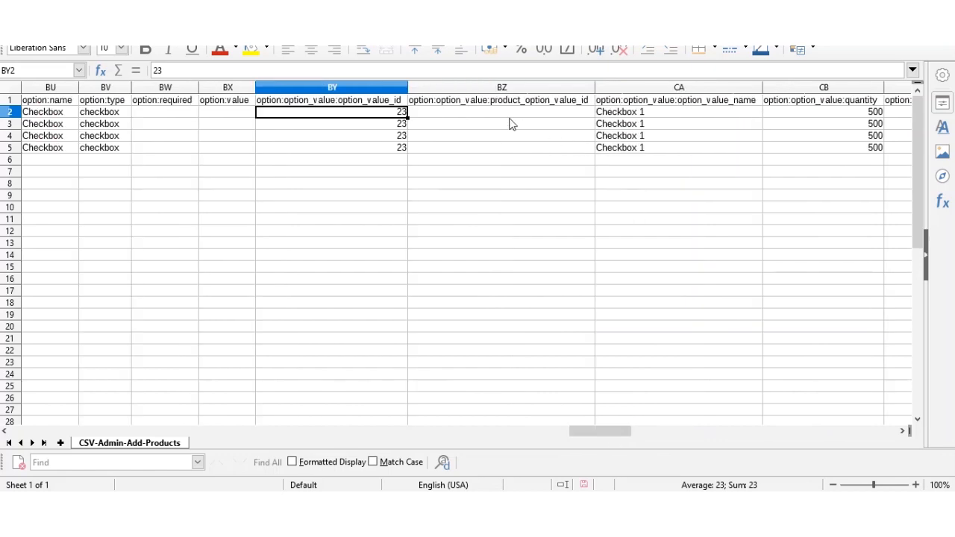
pyautogui.click(724, 101)
pyautogui.click(654, 114)
pyautogui.click(842, 102)
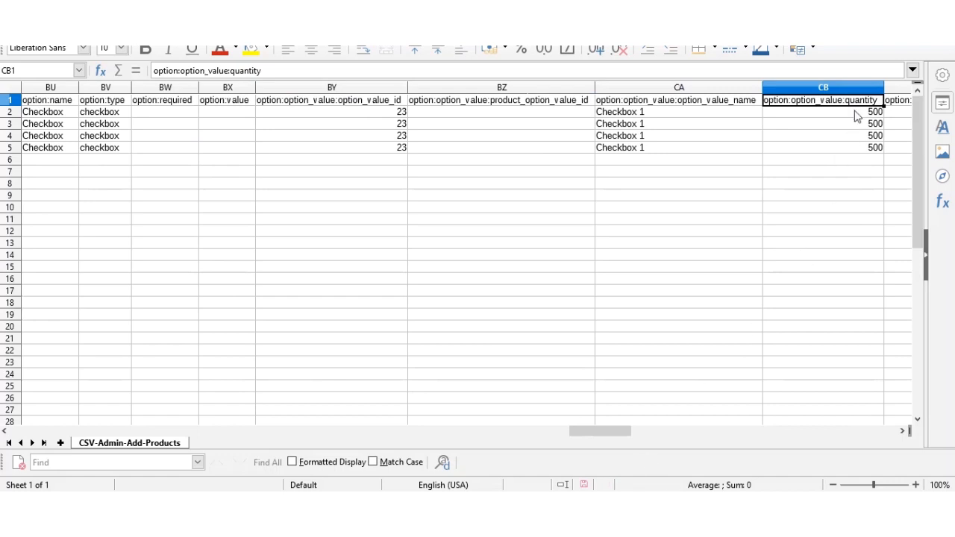
pyautogui.click(903, 431)
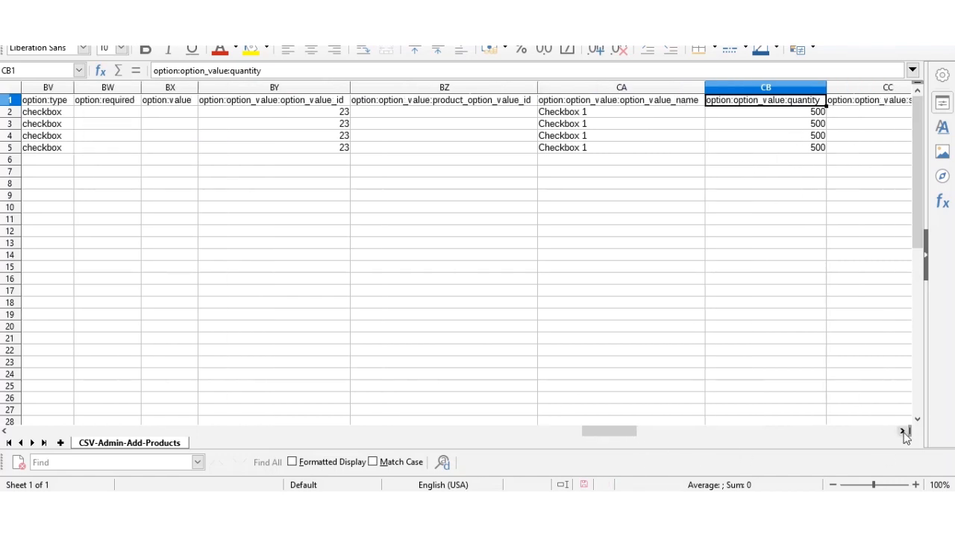
pyautogui.click(902, 431)
pyautogui.click(903, 431)
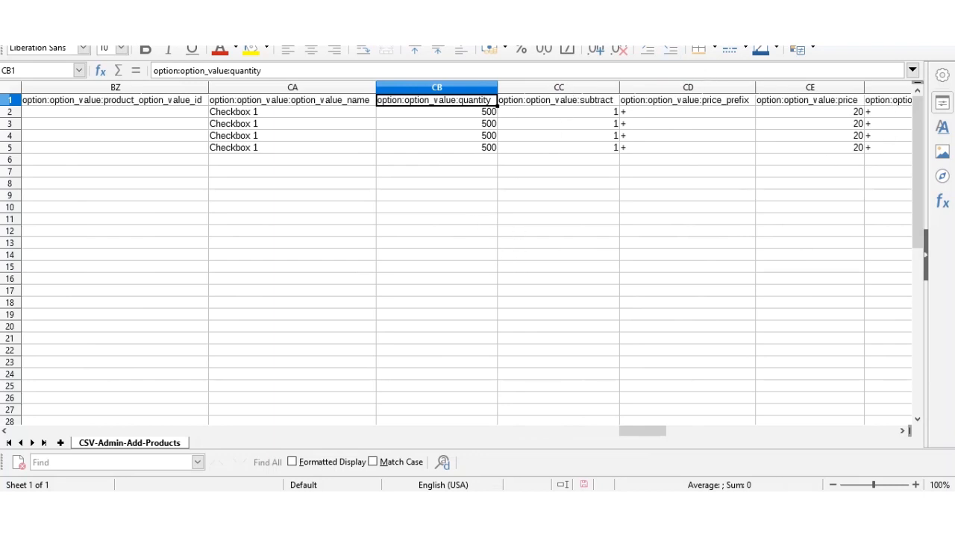
# - Go back to the product dimension columns in the CSV and examine length, width and height
pyautogui.click(582, 431)
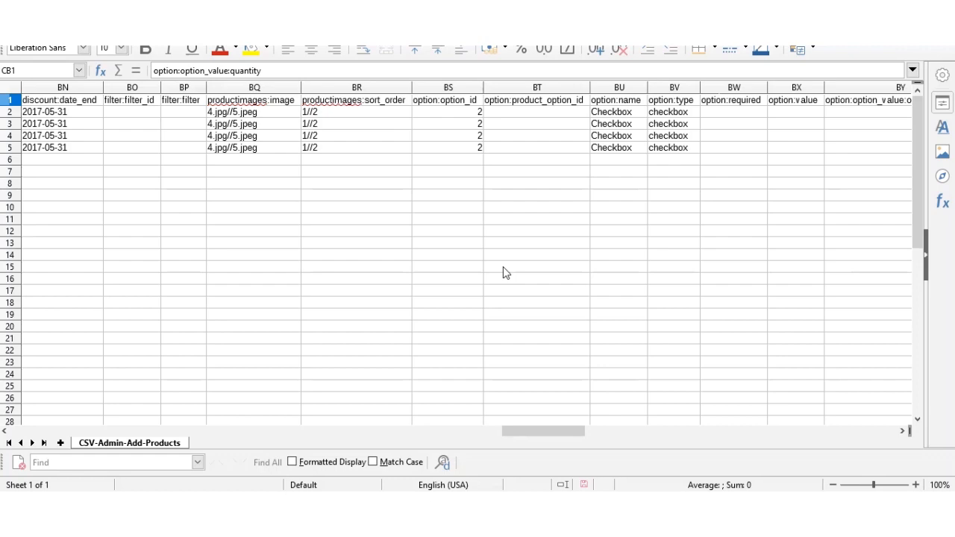
pyautogui.moveTo(518, 437); pyautogui.dragTo(186, 415)
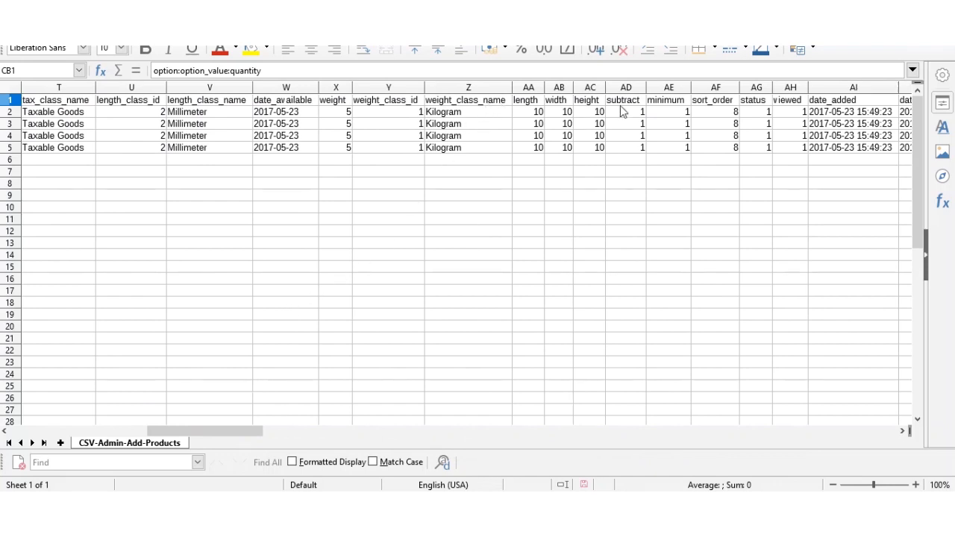
pyautogui.click(527, 101)
pyautogui.click(556, 100)
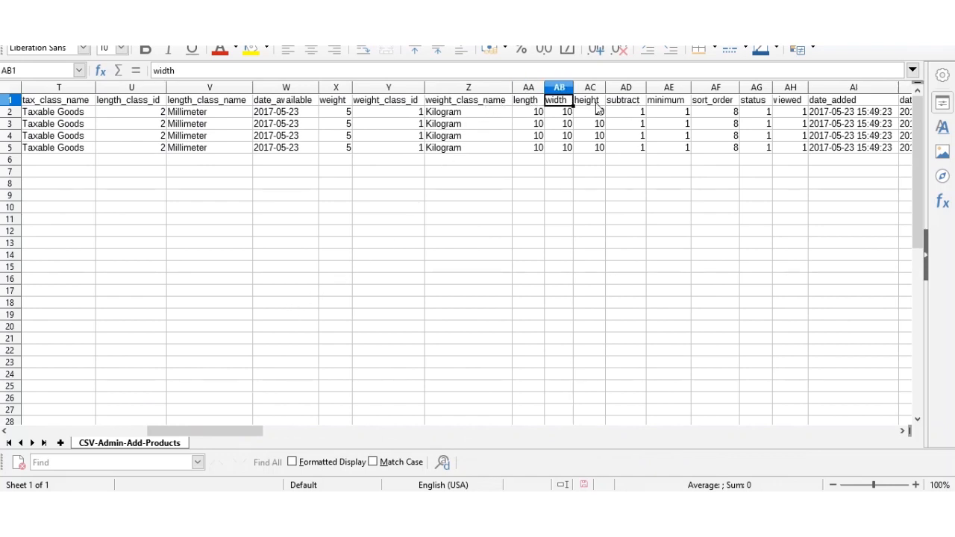
pyautogui.click(593, 101)
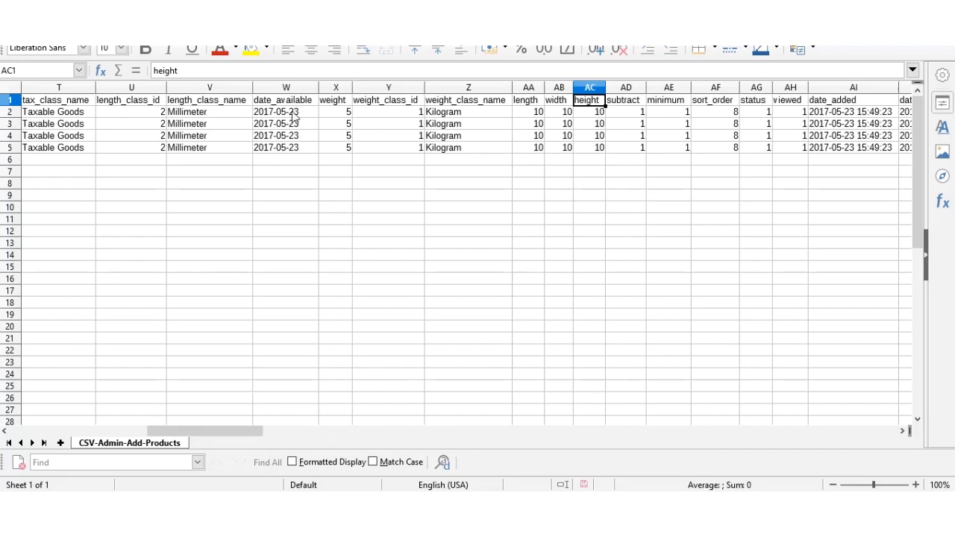
# - Examine the length_class_id and length_class_name columns that define the unit for length, width and height
pyautogui.click(208, 107)
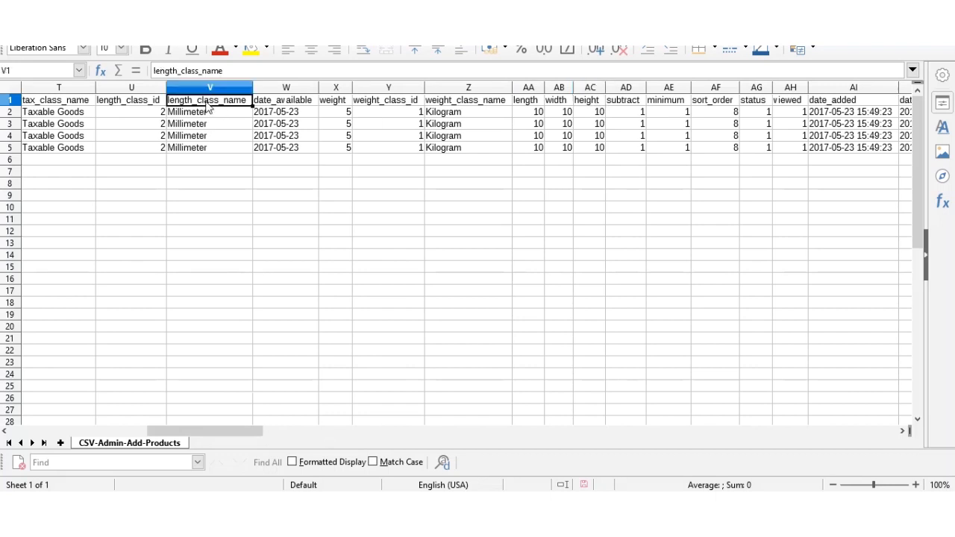
pyautogui.click(133, 109)
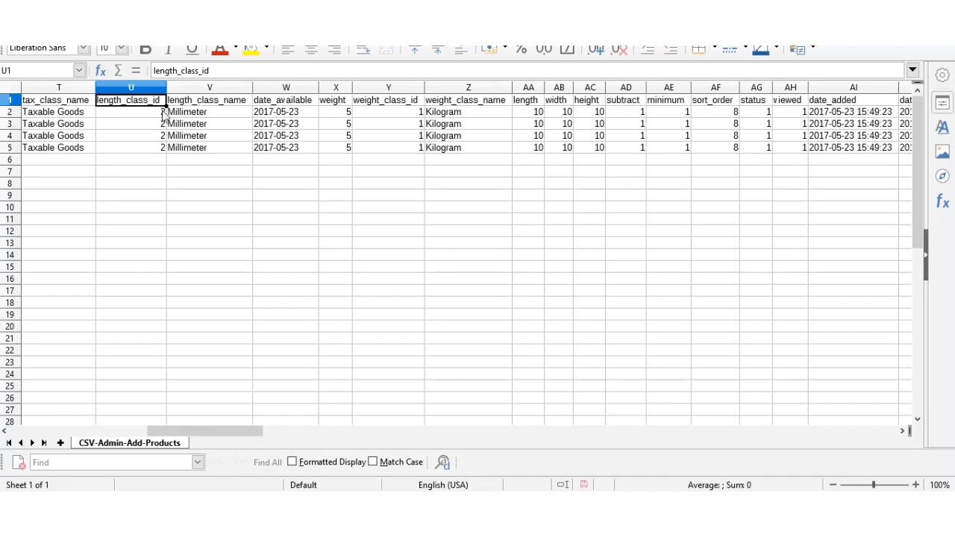
pyautogui.click(160, 117)
pyautogui.click(225, 105)
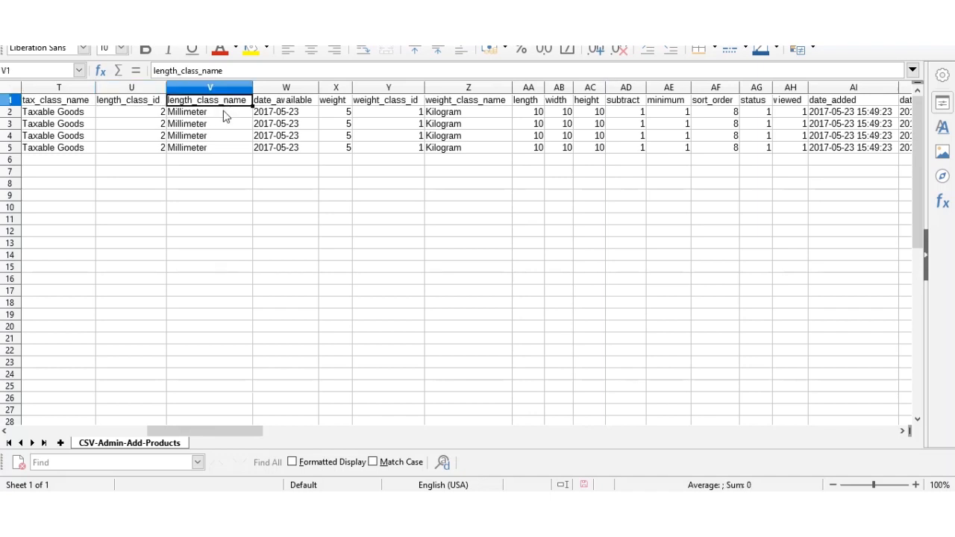
pyautogui.click(225, 114)
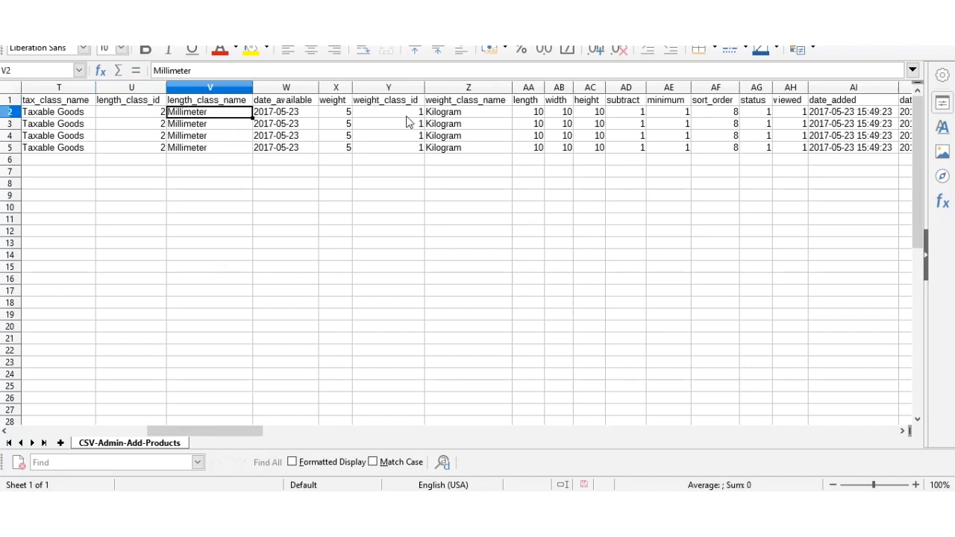
pyautogui.click(526, 105)
pyautogui.click(559, 105)
pyautogui.click(593, 105)
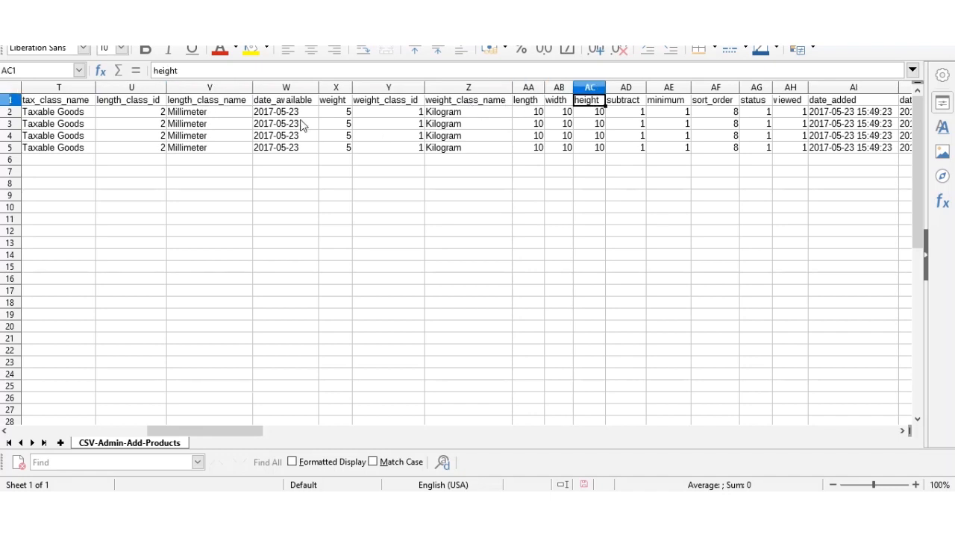
# - Examine the weight_class_id and weight_class_name columns in the CSV
pyautogui.click(458, 103)
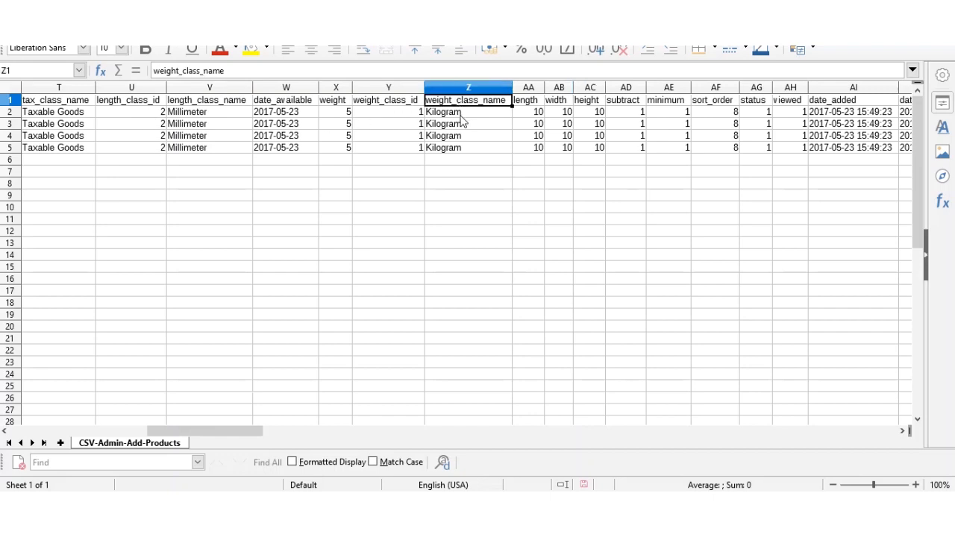
pyautogui.click(388, 105)
pyautogui.click(409, 115)
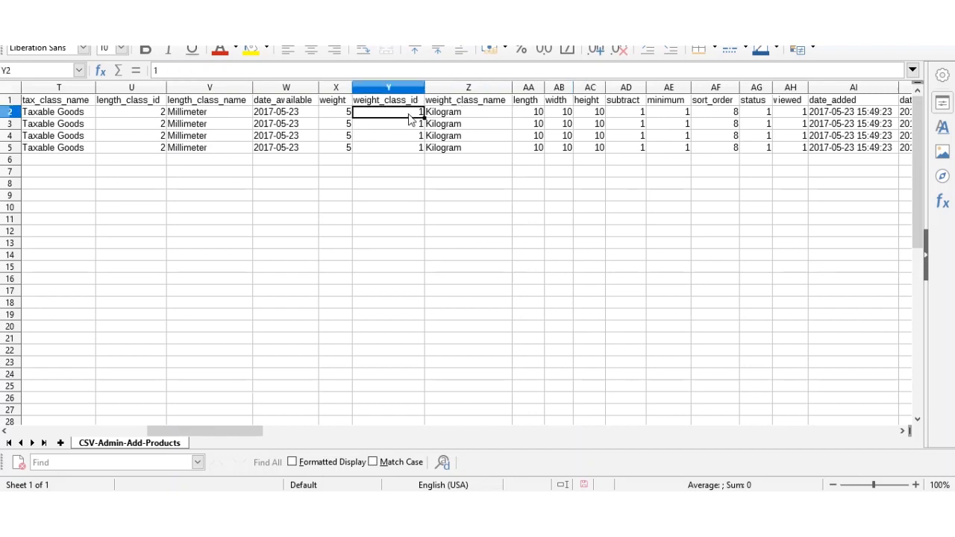
pyautogui.click(479, 113)
pyautogui.click(484, 104)
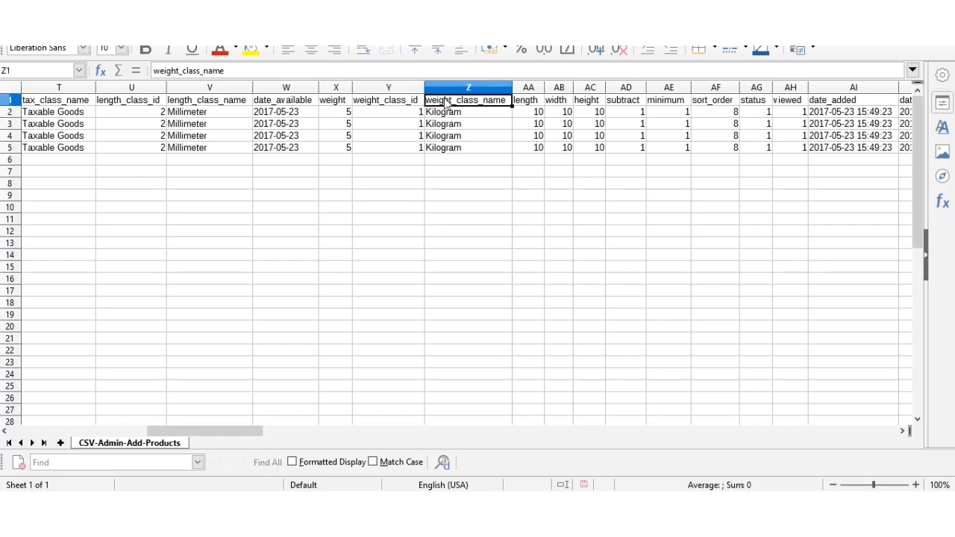
# - Examine the weight class name, the remaining CSV columns, and the model, sku and upc values of the first product row
pyautogui.click(492, 112)
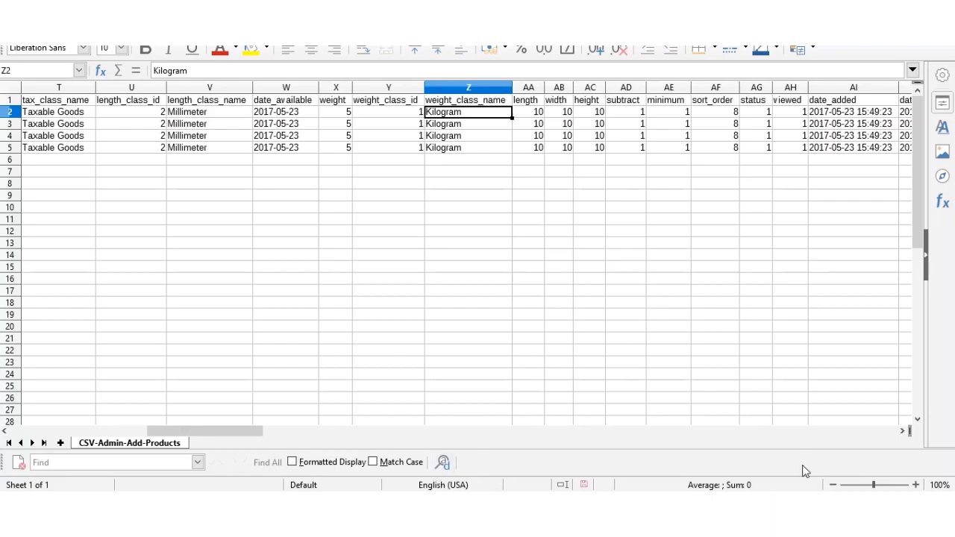
pyautogui.click(902, 431)
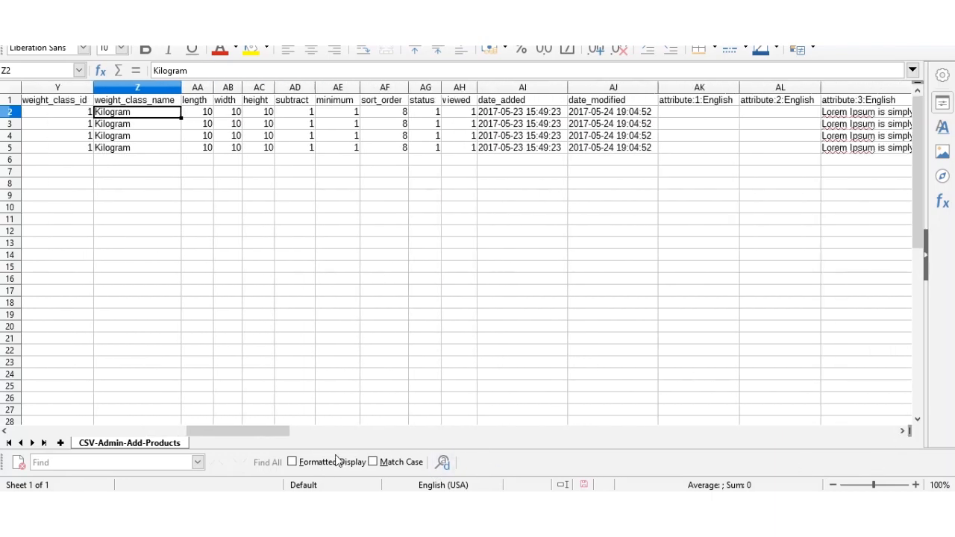
pyautogui.moveTo(260, 433); pyautogui.dragTo(74, 434)
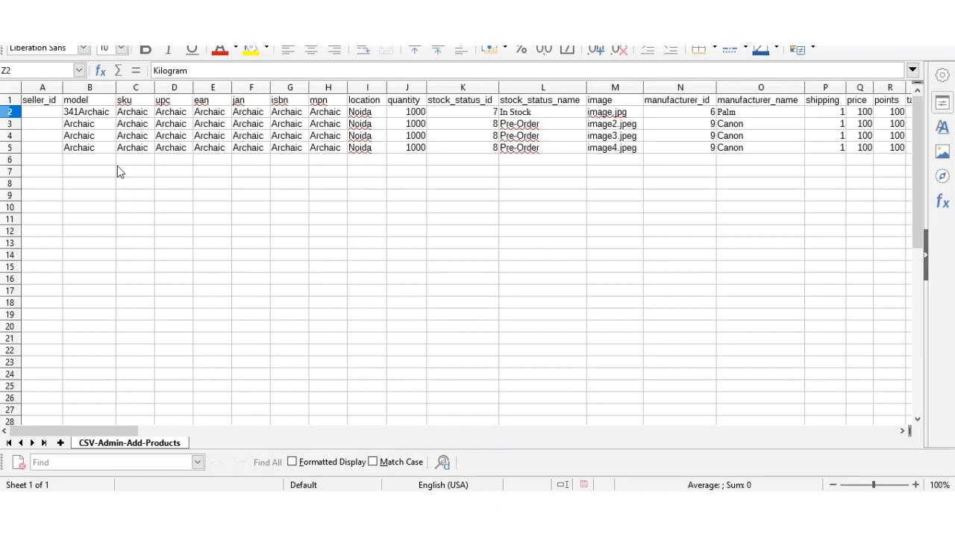
pyautogui.click(79, 114)
pyautogui.moveTo(95, 119); pyautogui.dragTo(168, 118)
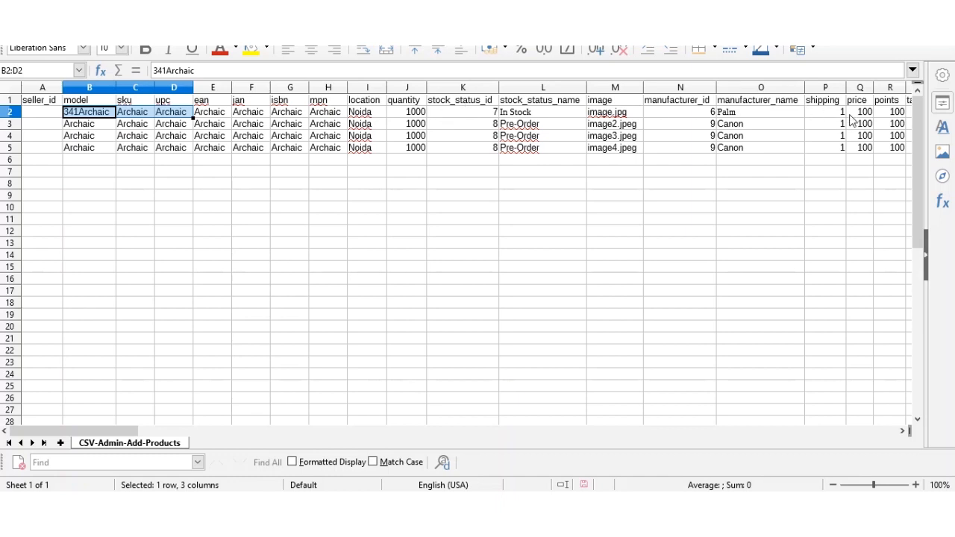
pyautogui.moveTo(137, 431); pyautogui.dragTo(89, 431)
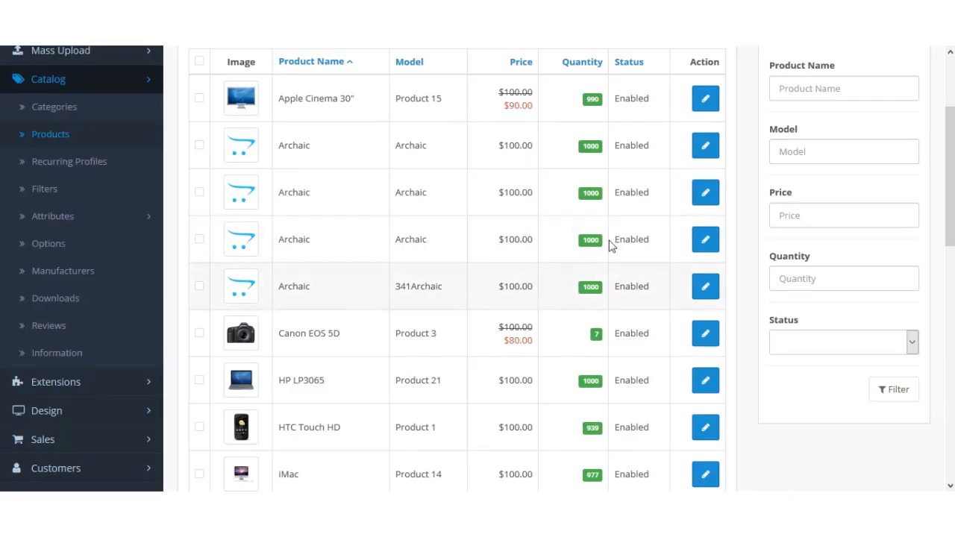
# - Switch to the OpenCart admin product list and open the Marketplace Mass Upload page
pyautogui.moveTo(952, 160)
pyautogui.mouseDown()
pyautogui.moveTo(953, 129)
pyautogui.moveTo(954, 149)
pyautogui.mouseUp()
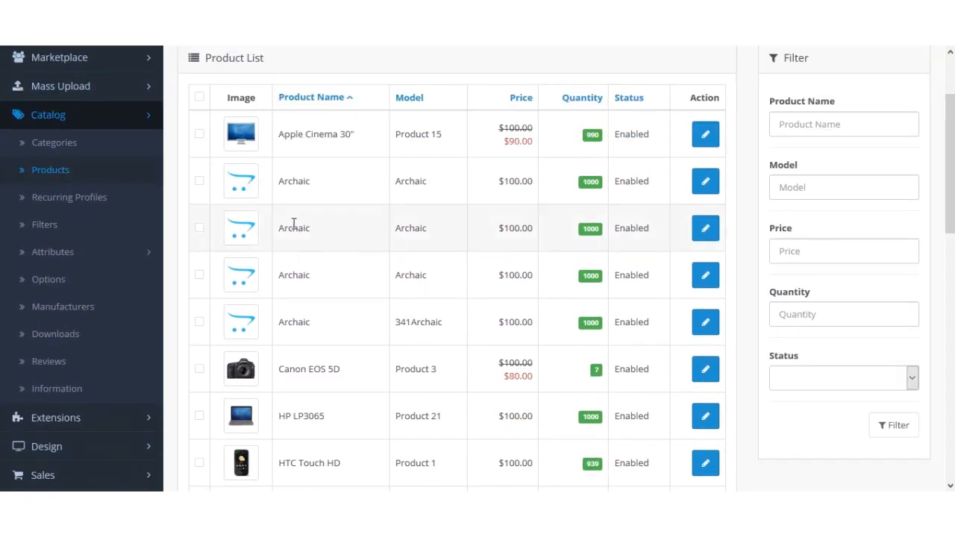
pyautogui.scroll(2, 325, 282)
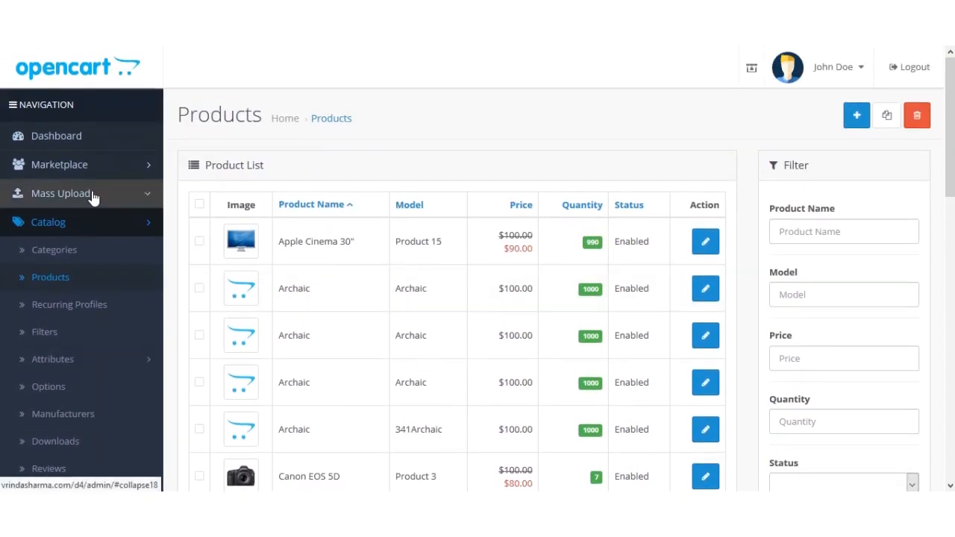
pyautogui.click(94, 193)
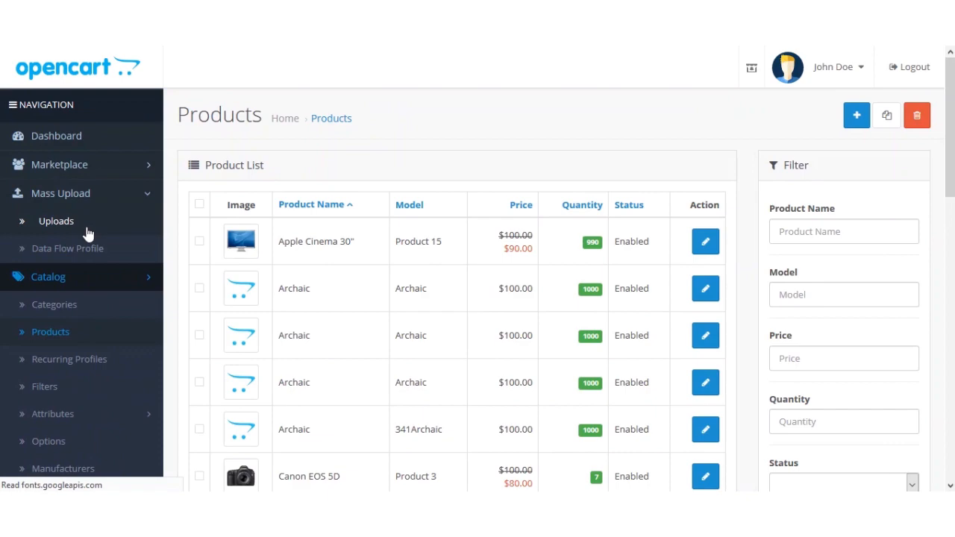
pyautogui.click(85, 219)
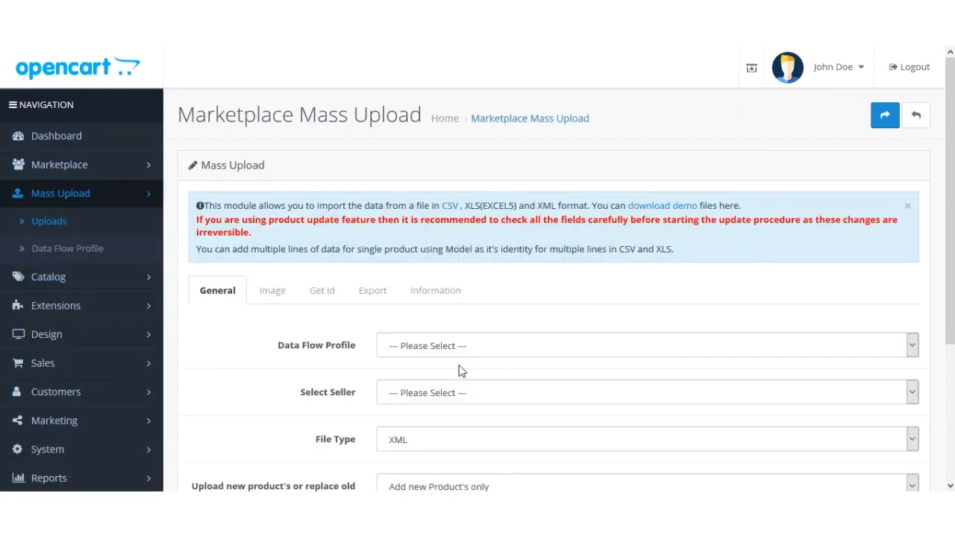
# - Set the mass upload to seller Admin Products, file type CSV and the mode Update Old Product's
pyautogui.scroll(-3, 461, 366)
pyautogui.click(437, 200)
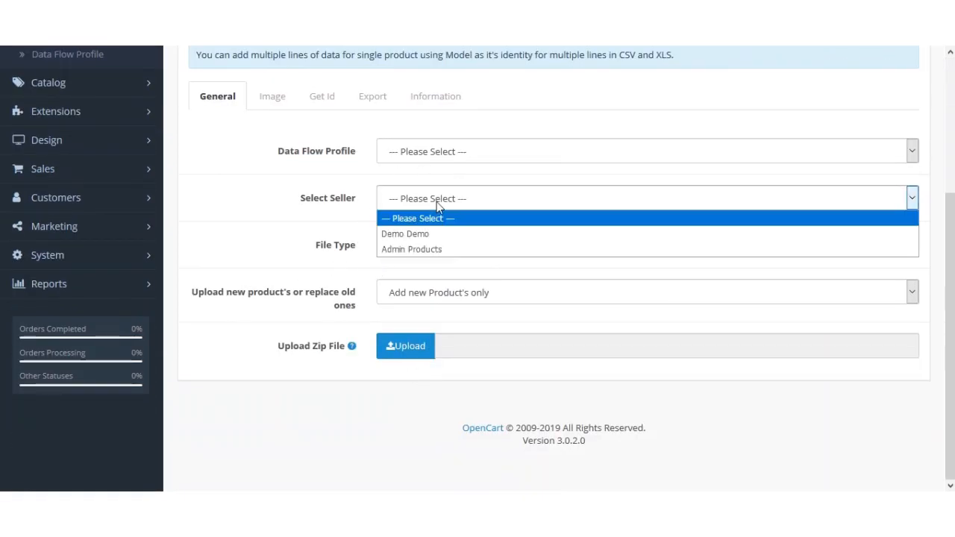
pyautogui.click(415, 254)
pyautogui.click(433, 253)
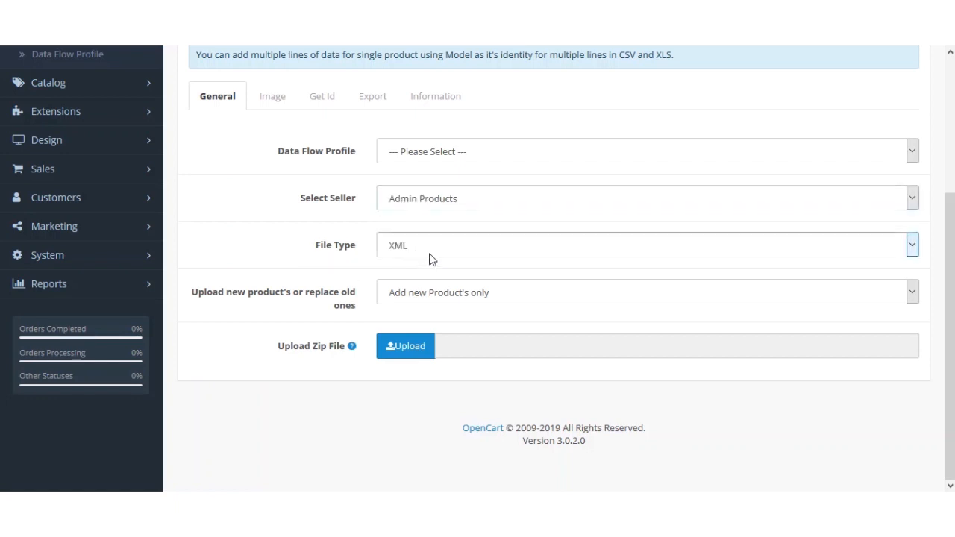
pyautogui.click(417, 298)
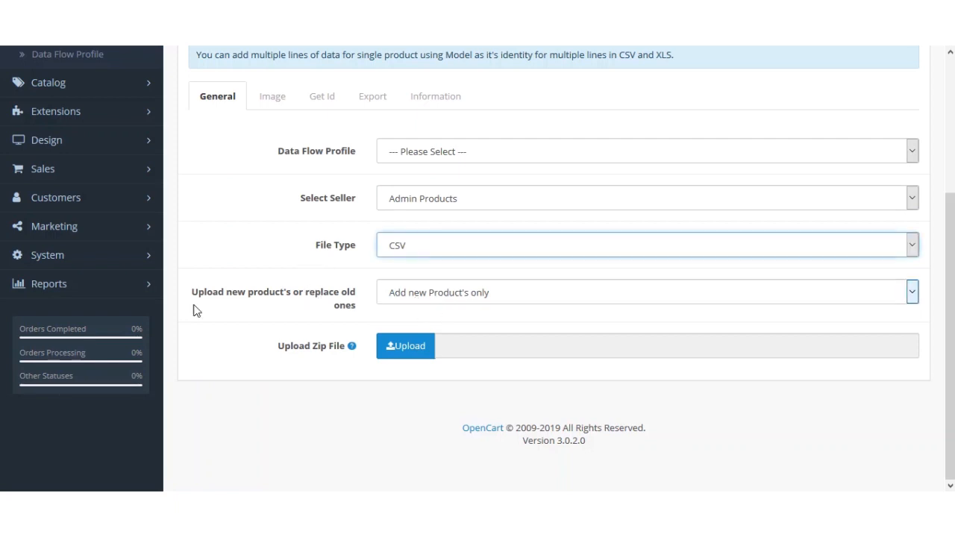
pyautogui.click(456, 298)
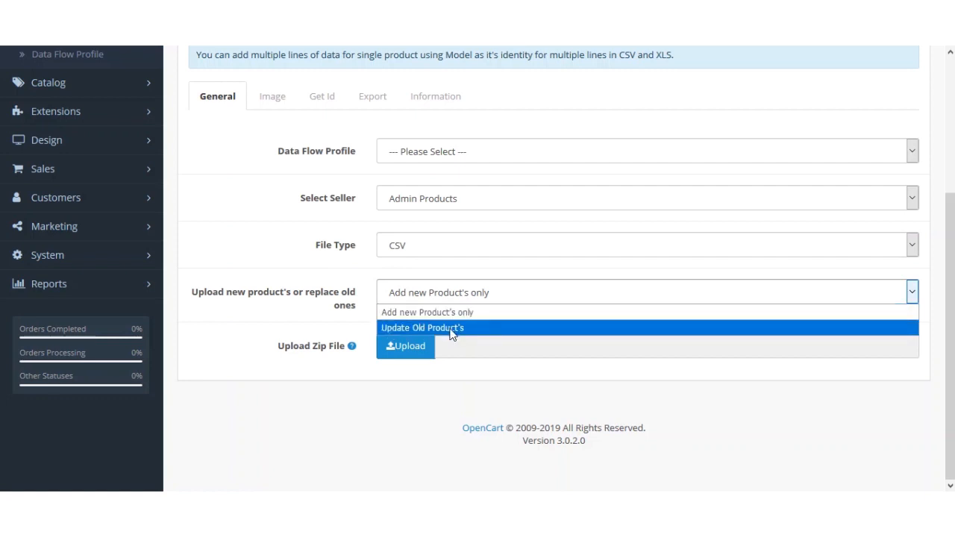
pyautogui.click(451, 328)
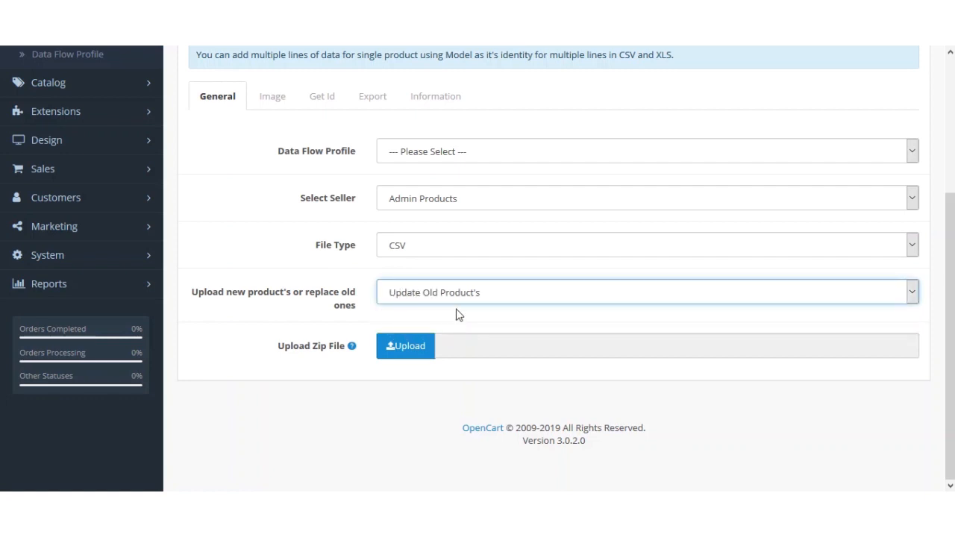
# - Switch to File Explorer and open the CSV folder inside the Desktop's nested demo1 folders
pyautogui.click(428, 354)
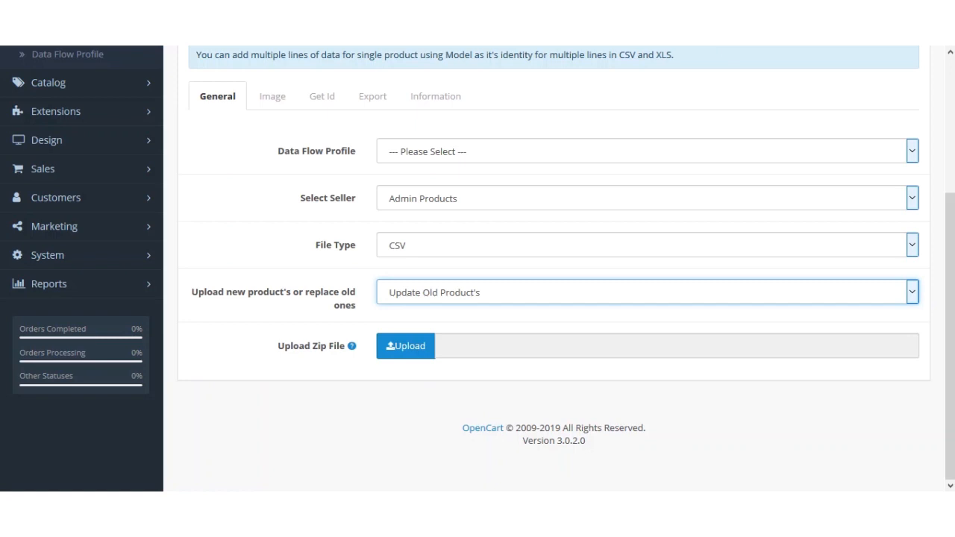
pyautogui.hotkey('alt', 'Tab')
pyautogui.click(235, 154)
pyautogui.click(235, 155)
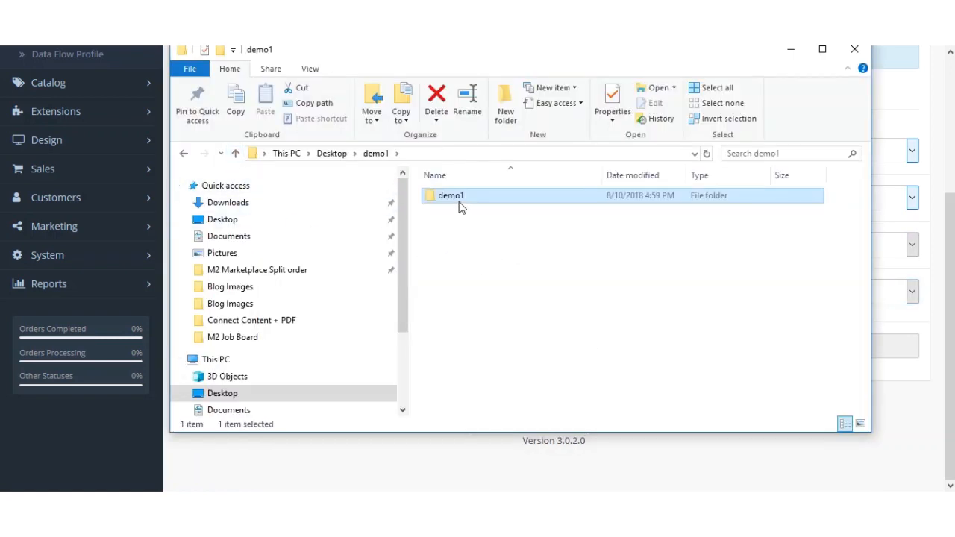
pyautogui.doubleClick(462, 198)
pyautogui.doubleClick(452, 196)
pyautogui.click(502, 197)
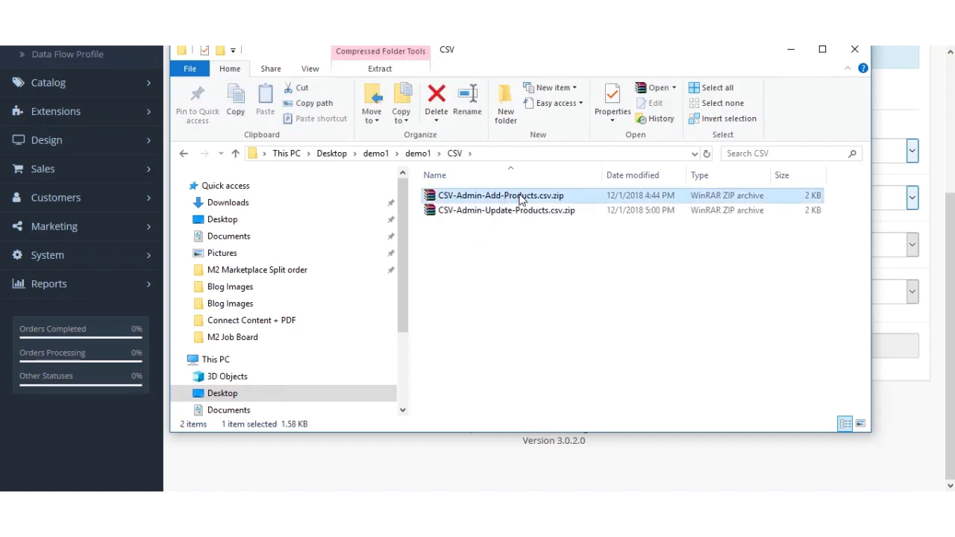
# - Open CSV-Admin-Update-Products.csv from the CSV-Admin-Update-Products.csv.zip archive
pyautogui.click(512, 212)
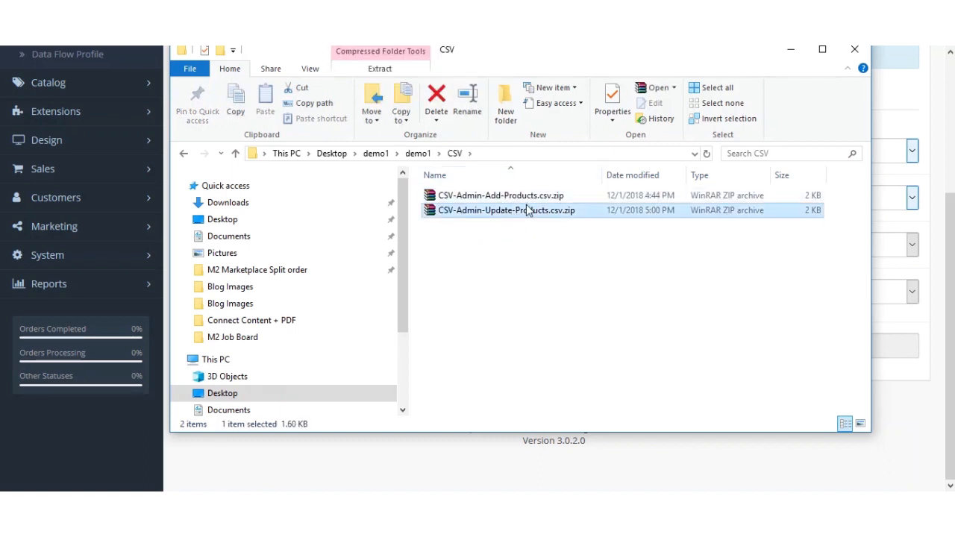
pyautogui.doubleClick(520, 213)
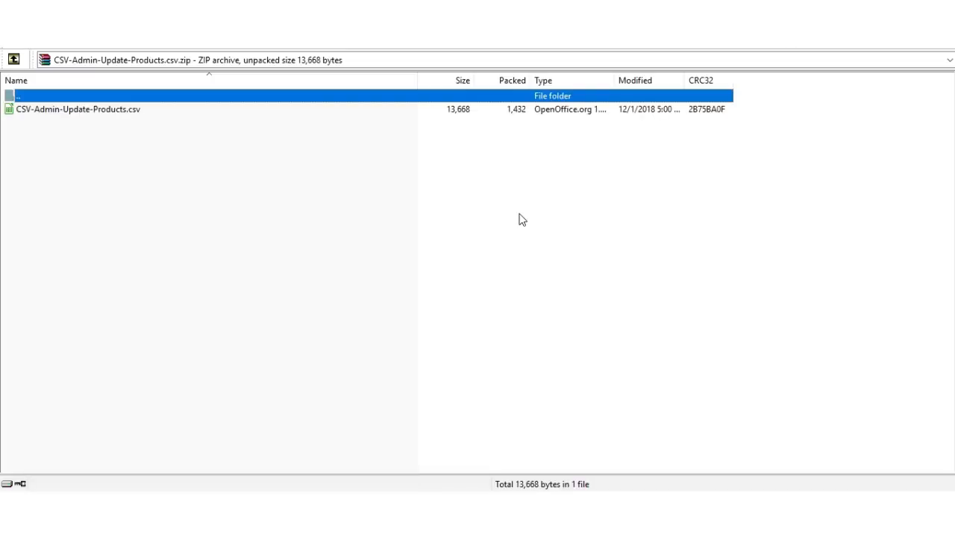
pyautogui.click(558, 244)
pyautogui.click(71, 117)
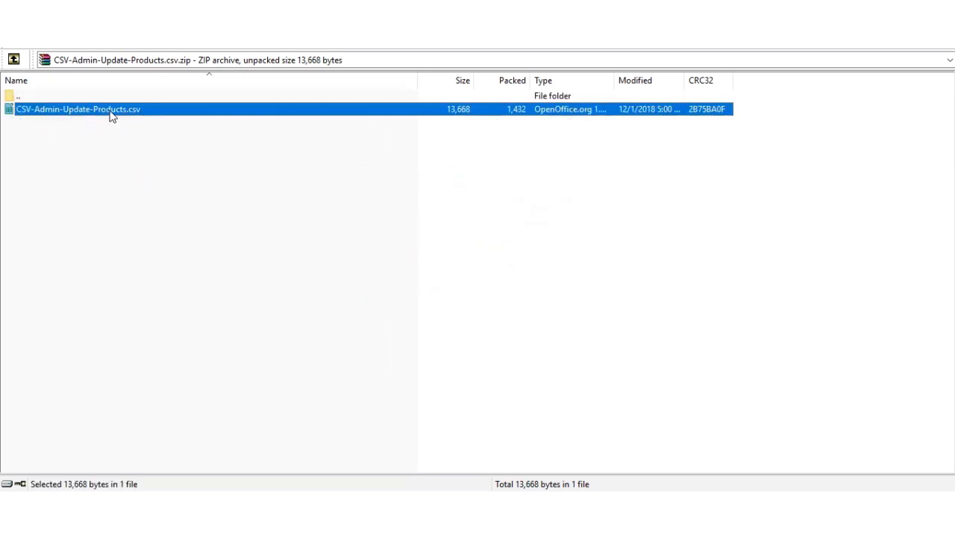
pyautogui.doubleClick(110, 112)
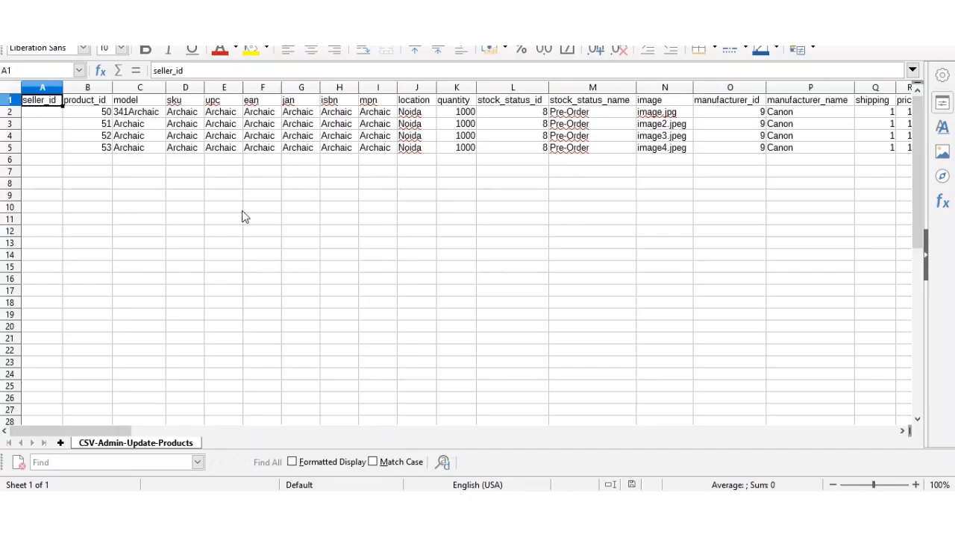
# - Examine the product_id column and the first product's ID in the update CSV
pyautogui.click(93, 106)
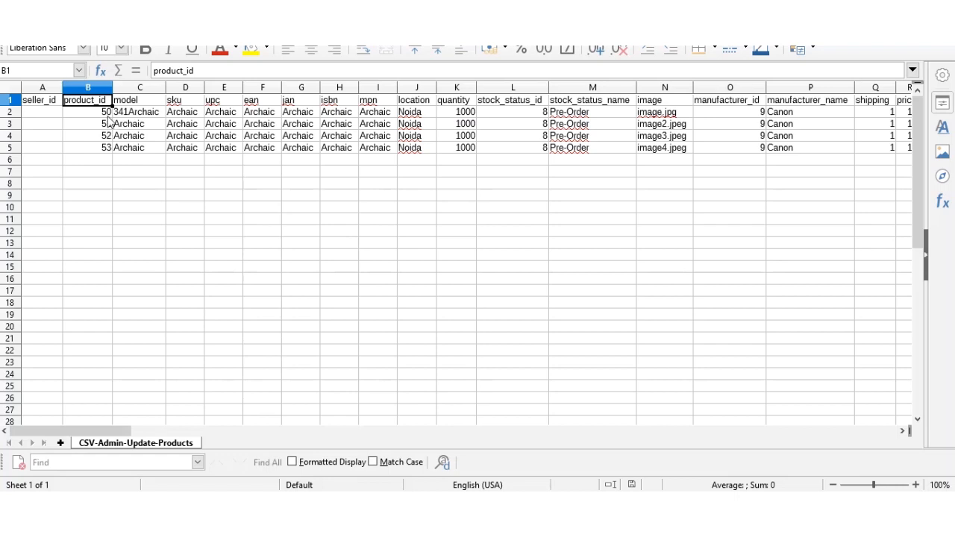
pyautogui.click(103, 113)
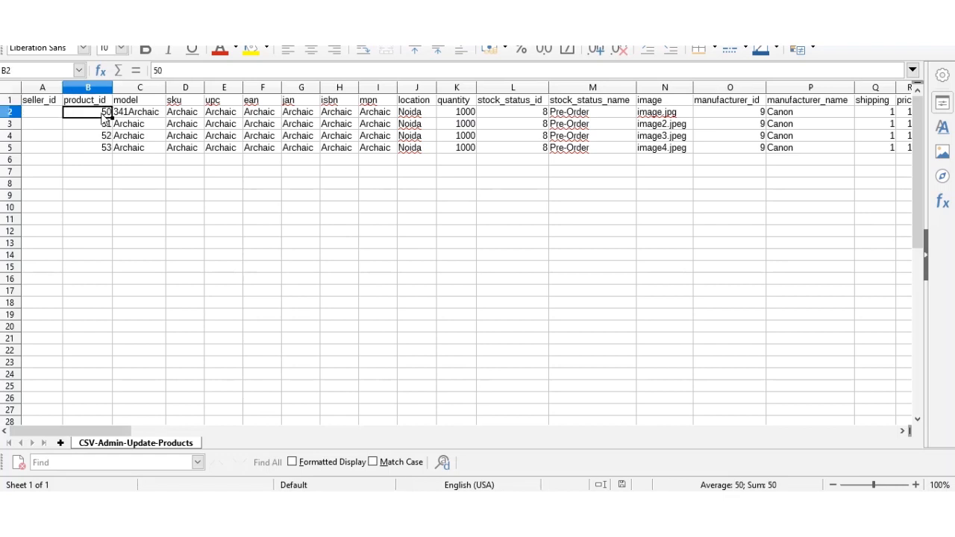
pyautogui.doubleClick(102, 113)
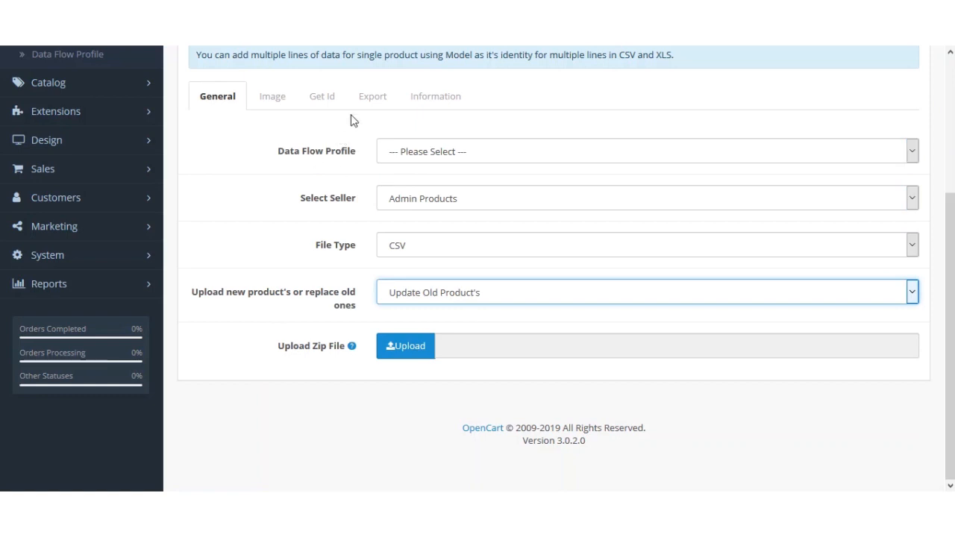
# - Look up the IDs of the existing products with the mass upload's Get Id search, set to Product
pyautogui.click(334, 109)
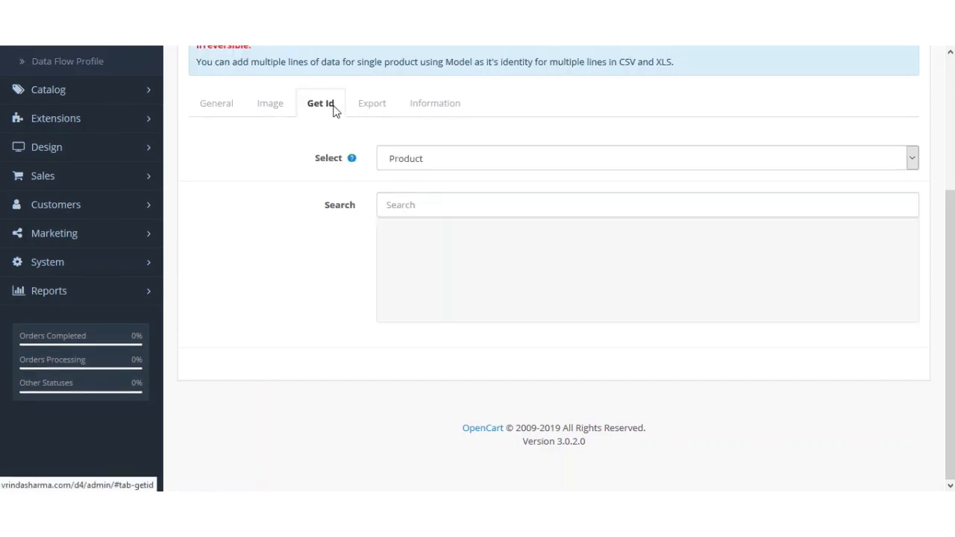
pyautogui.click(435, 158)
pyautogui.click(429, 182)
pyautogui.click(420, 206)
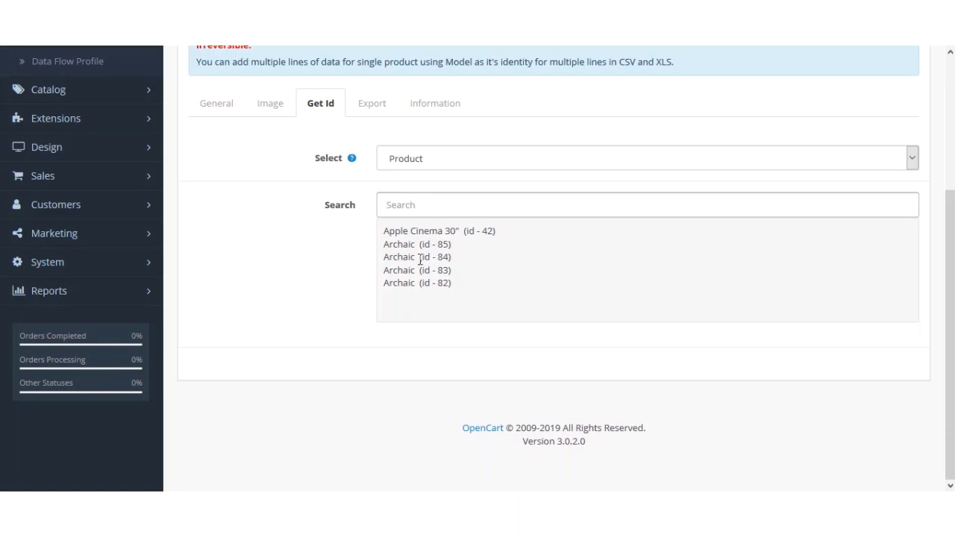
# - Copy ID 85 of the first listed Archaic product and set it as the product_id in the update CSV's first product row
pyautogui.moveTo(394, 231); pyautogui.dragTo(461, 295)
pyautogui.click(387, 233)
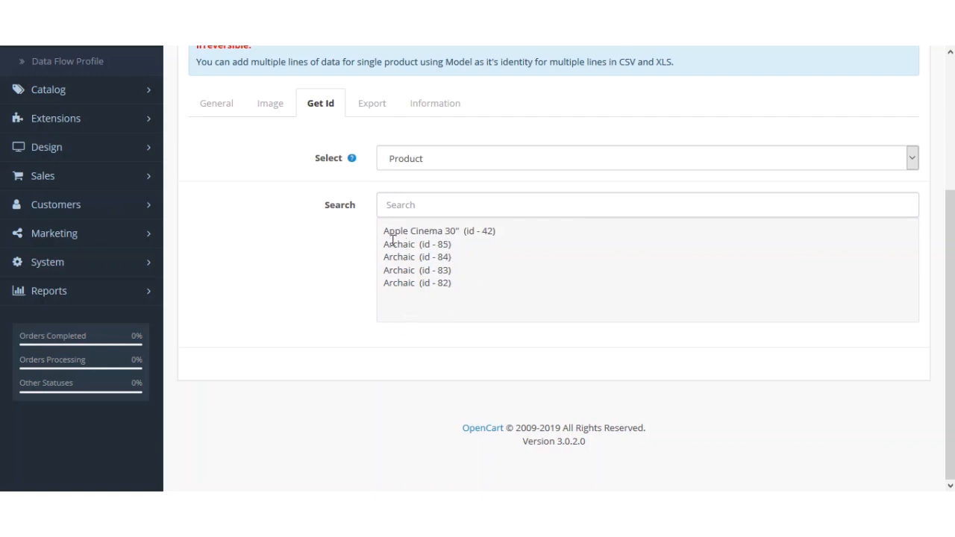
pyautogui.doubleClick(443, 244)
pyautogui.rightClick(443, 245)
pyautogui.click(463, 256)
pyautogui.hotkey('alt', 'Tab')
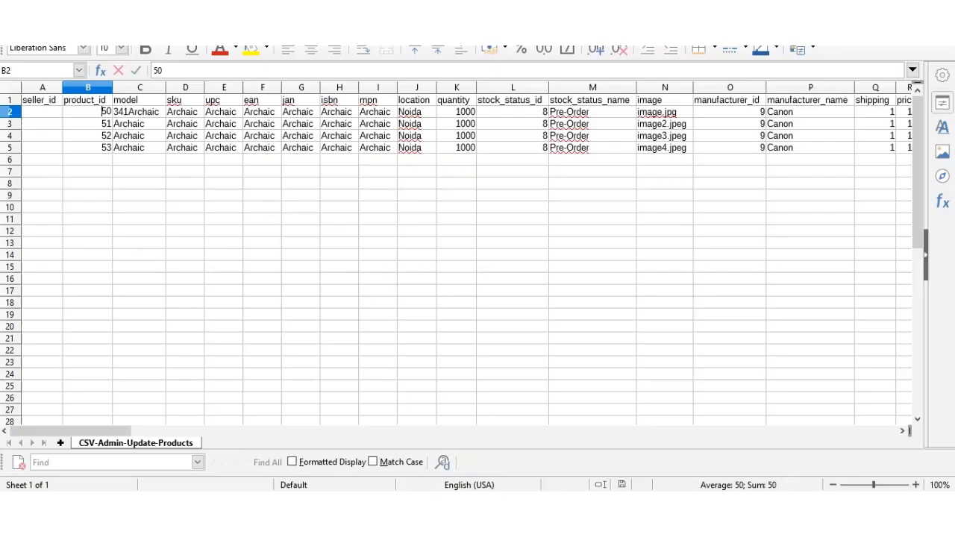
pyautogui.doubleClick(108, 112)
pyautogui.hotkey('ctrl', 'v')
# - Examine the first product row's updatable fields, from model, sku and upc through to location
pyautogui.click(140, 124)
pyautogui.click(141, 114)
pyautogui.click(183, 114)
pyautogui.click(223, 114)
pyautogui.click(298, 114)
pyautogui.click(371, 113)
pyautogui.click(412, 114)
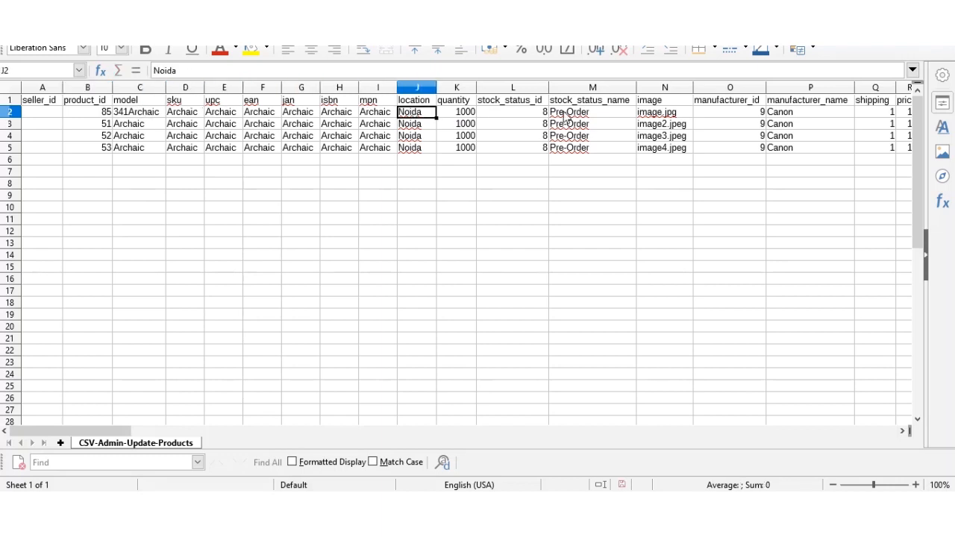